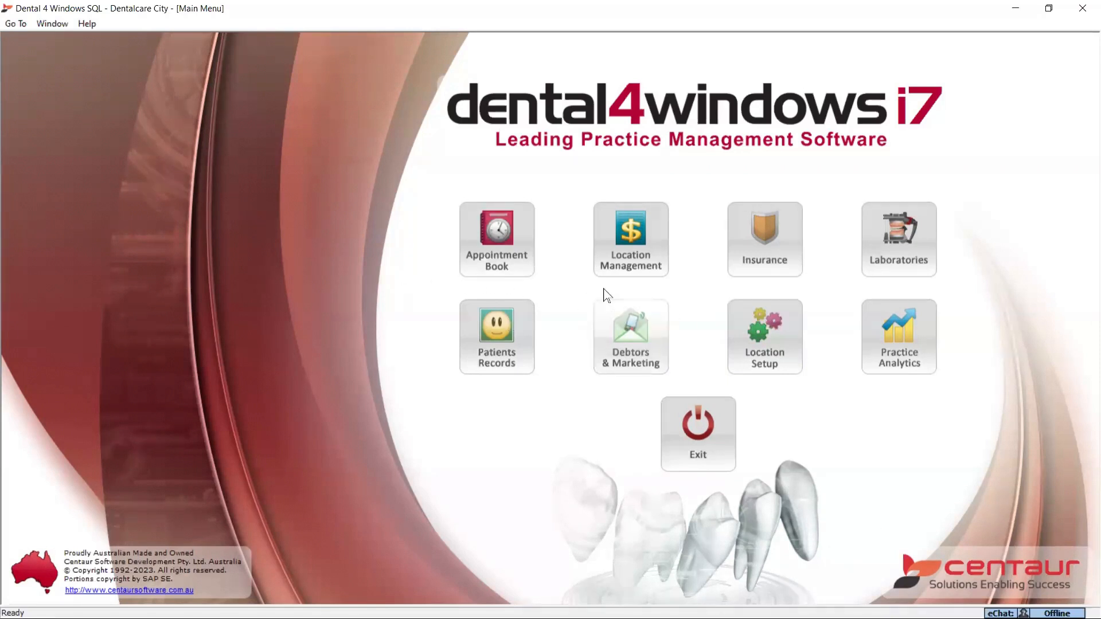
Open the patient's letters in Patients Records and display the Case Presentation templates.
{"action": "left_click", "coordinate": [504, 331]}
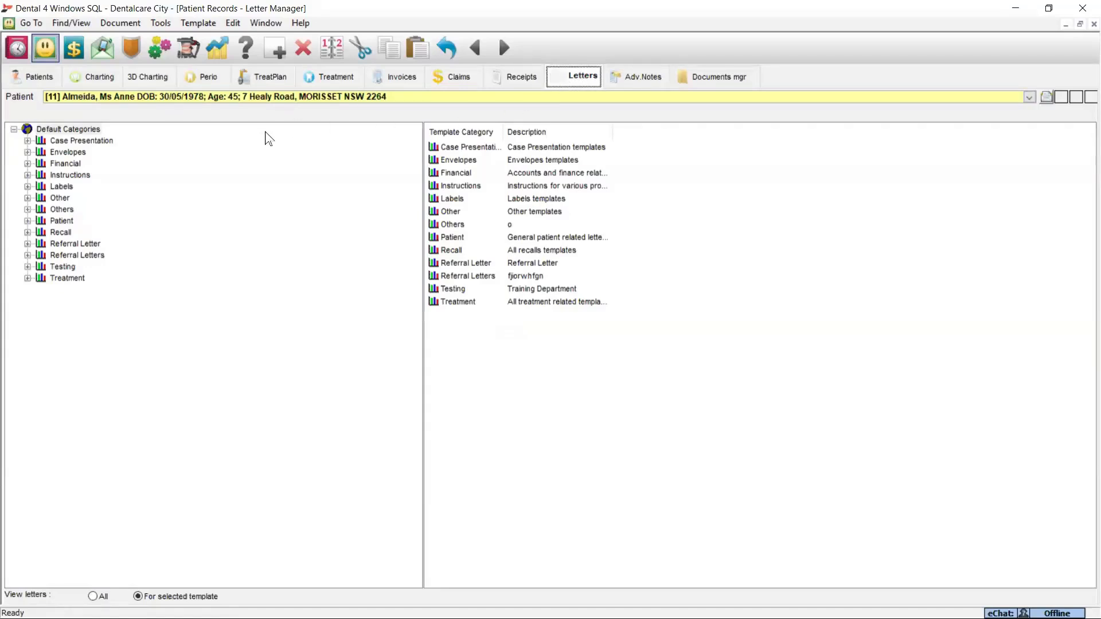
{"action": "left_click", "coordinate": [91, 144]}
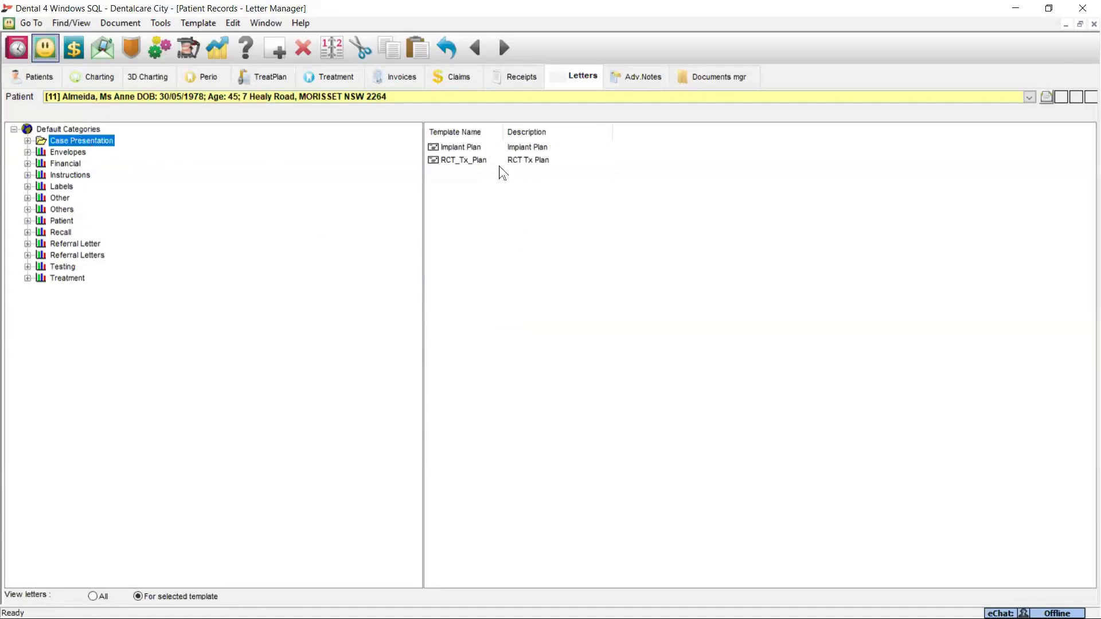
{"action": "left_click", "coordinate": [200, 24]}
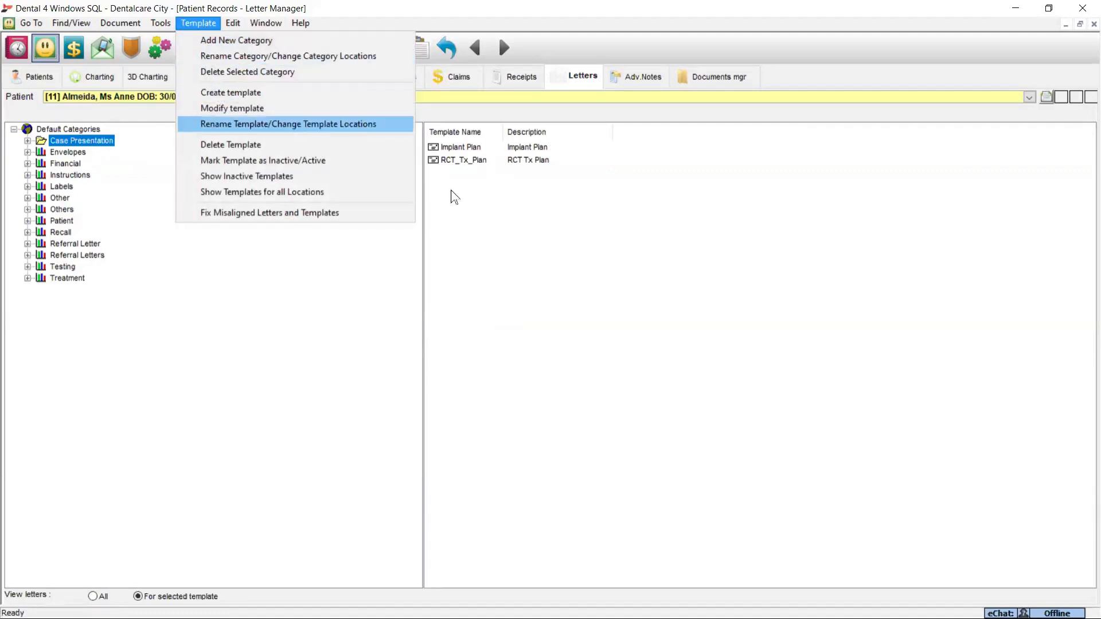
{"action": "left_click", "coordinate": [575, 251]}
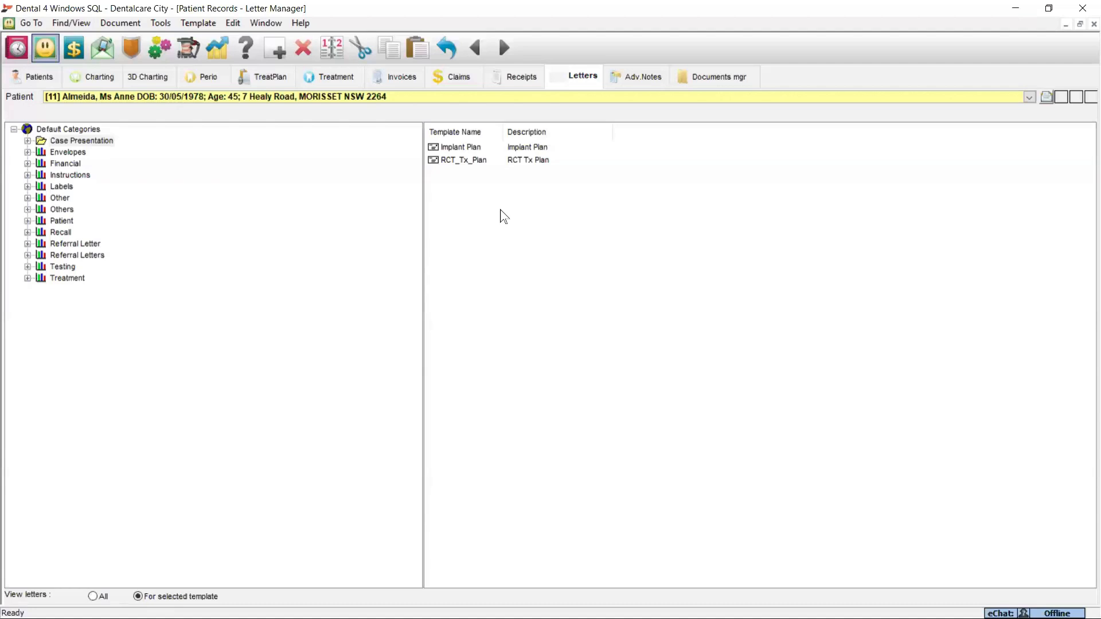
Open the RCT_Tx_Plan template for modification.
{"action": "left_click", "coordinate": [448, 166]}
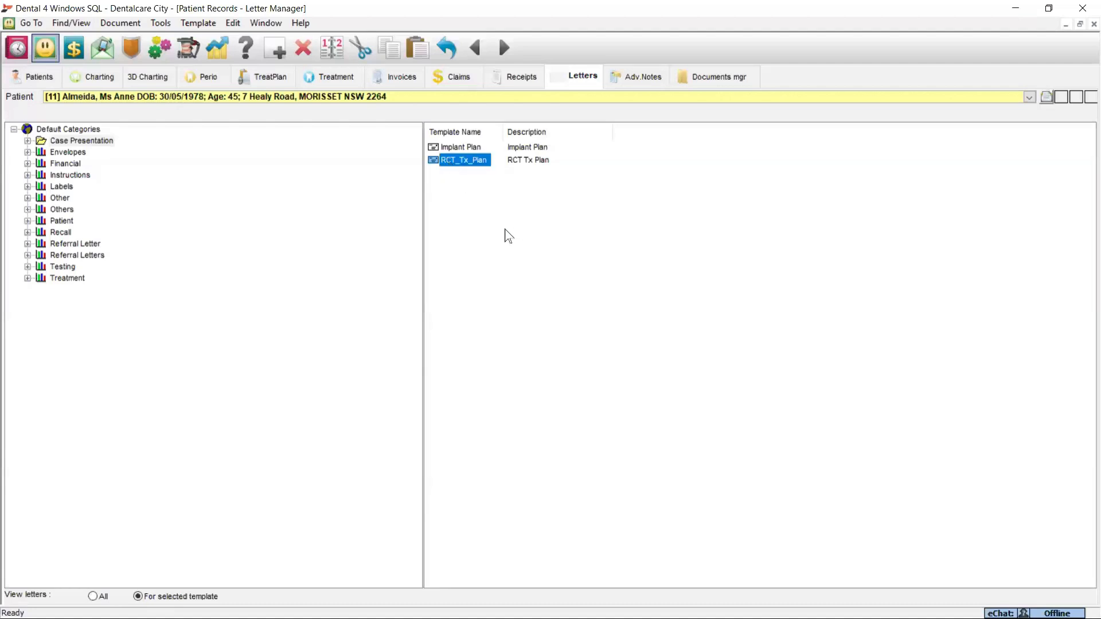
{"action": "left_click", "coordinate": [199, 23]}
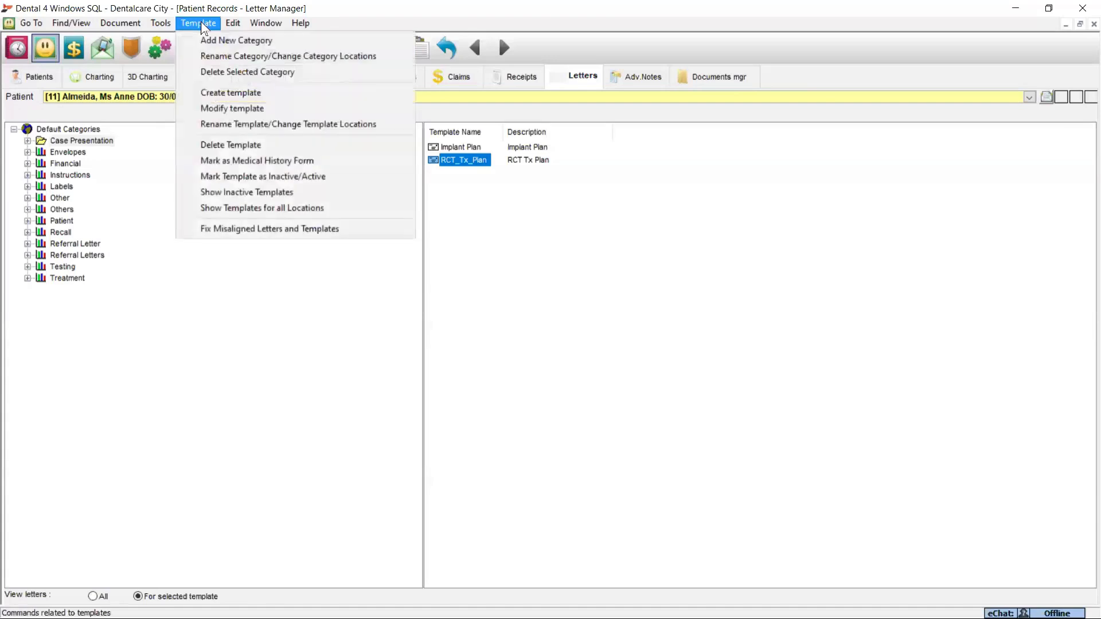
{"action": "left_click", "coordinate": [220, 108]}
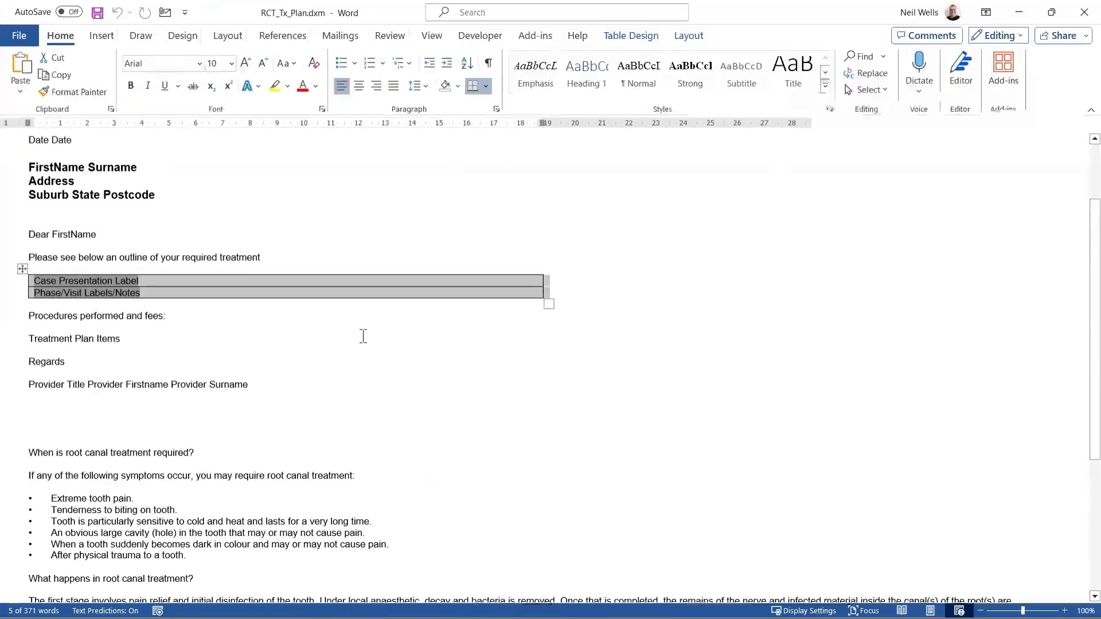
Examine the letterhead merge fields at the start of the template.
{"action": "scroll", "coordinate": [379, 333], "scroll_direction": "up", "scroll_amount": 3}
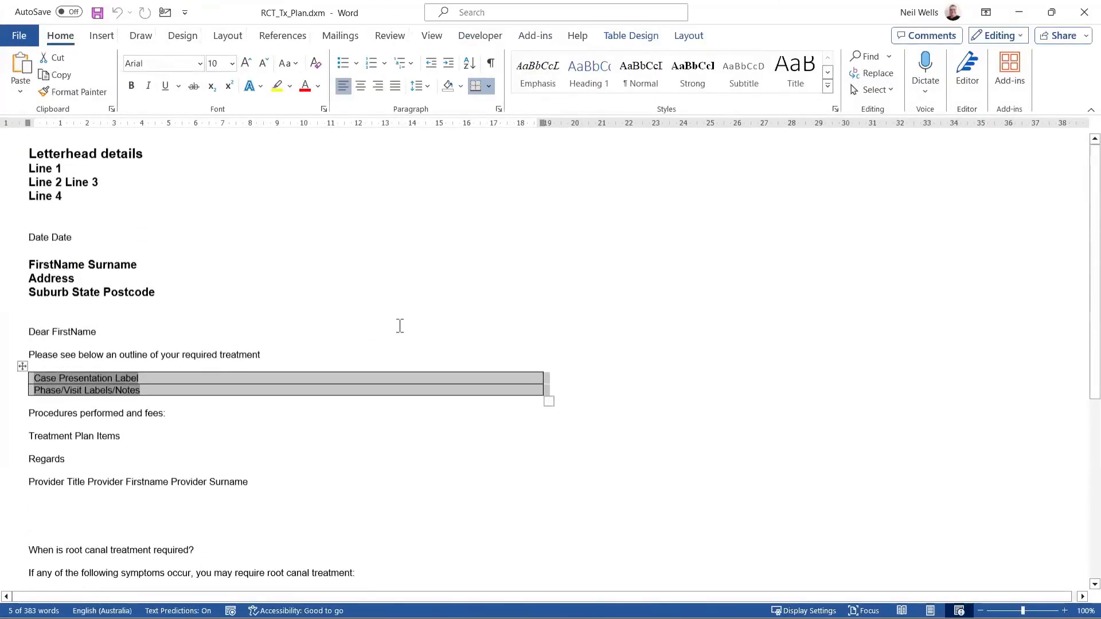
{"action": "triple_click", "coordinate": [52, 155]}
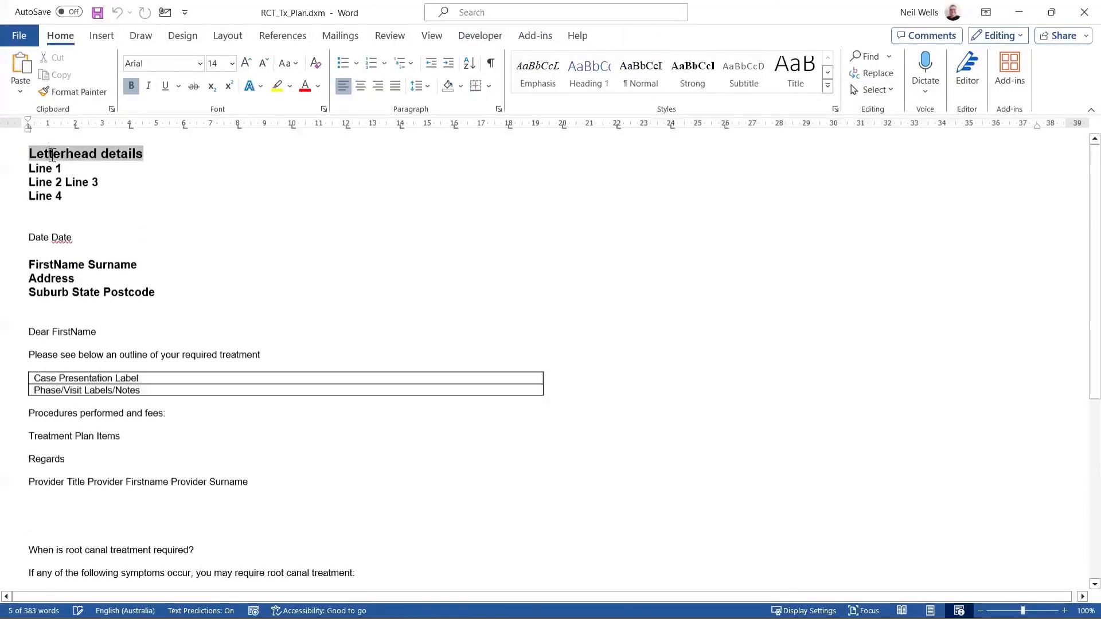
{"action": "left_click", "coordinate": [51, 154]}
{"action": "left_click", "coordinate": [175, 191]}
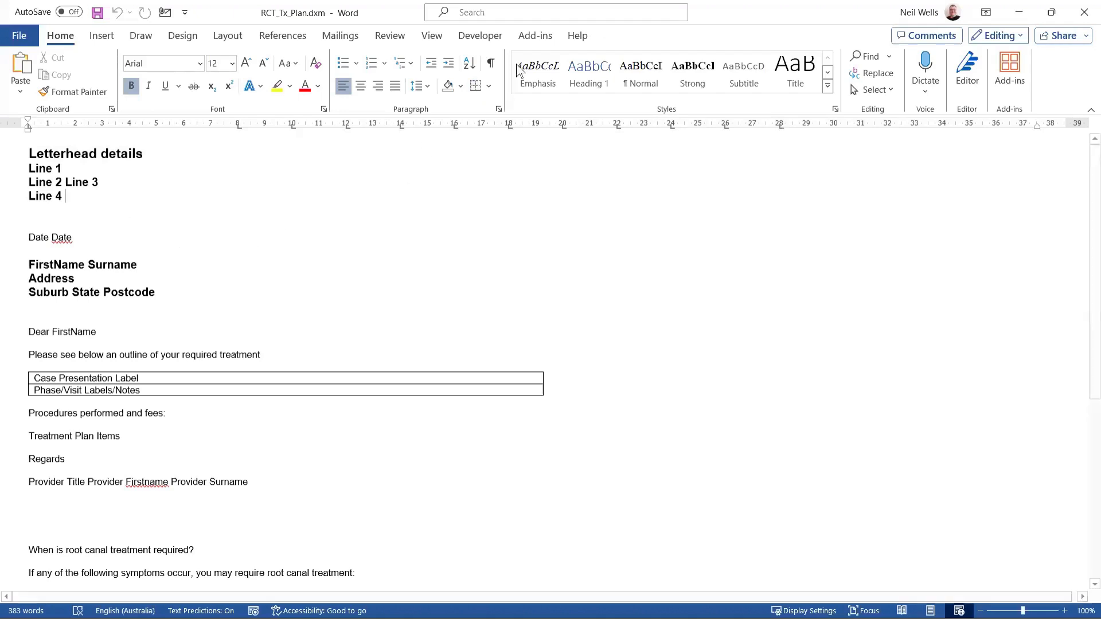
Examine the available D4W input fields in the Patient details and Treatment Plan categories without inserting any.
{"action": "left_click", "coordinate": [538, 36]}
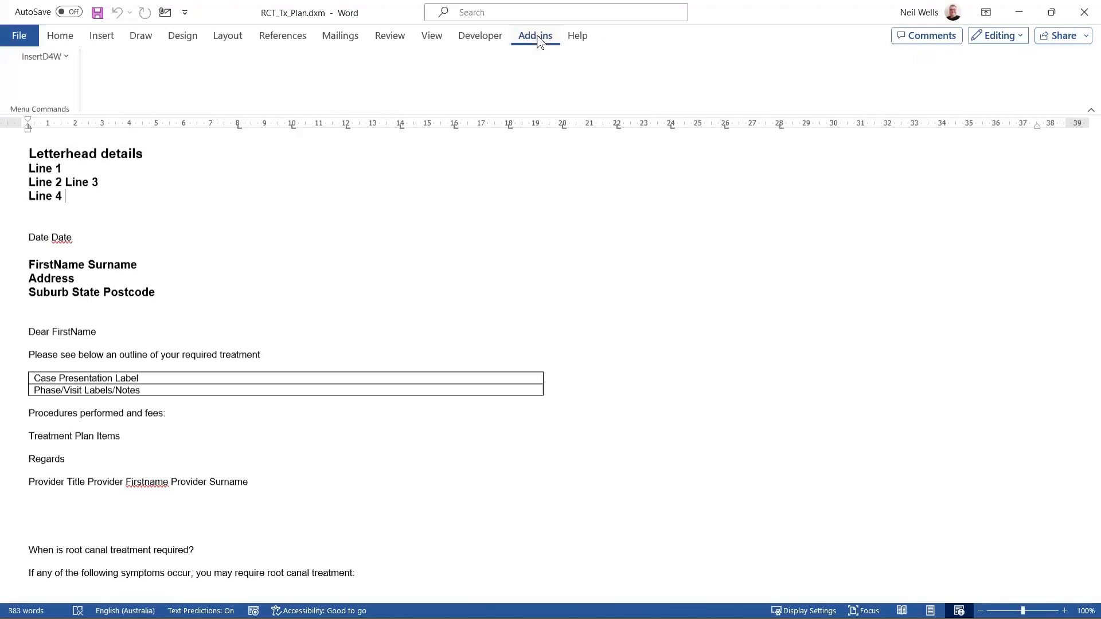
{"action": "left_click", "coordinate": [65, 56]}
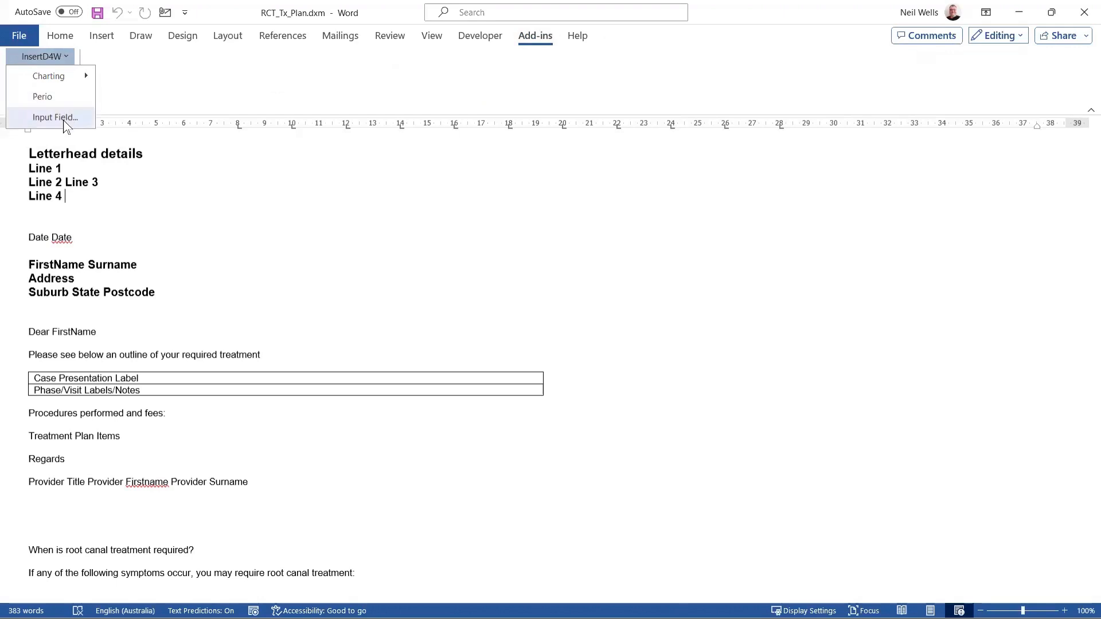
{"action": "left_click", "coordinate": [62, 119]}
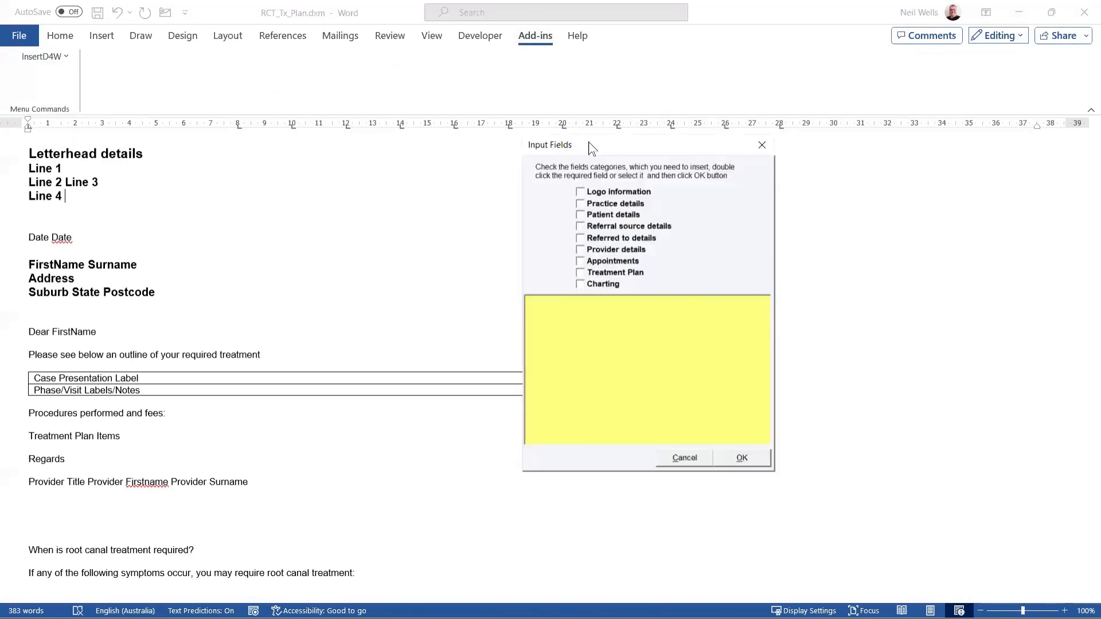
{"action": "left_click", "coordinate": [581, 216]}
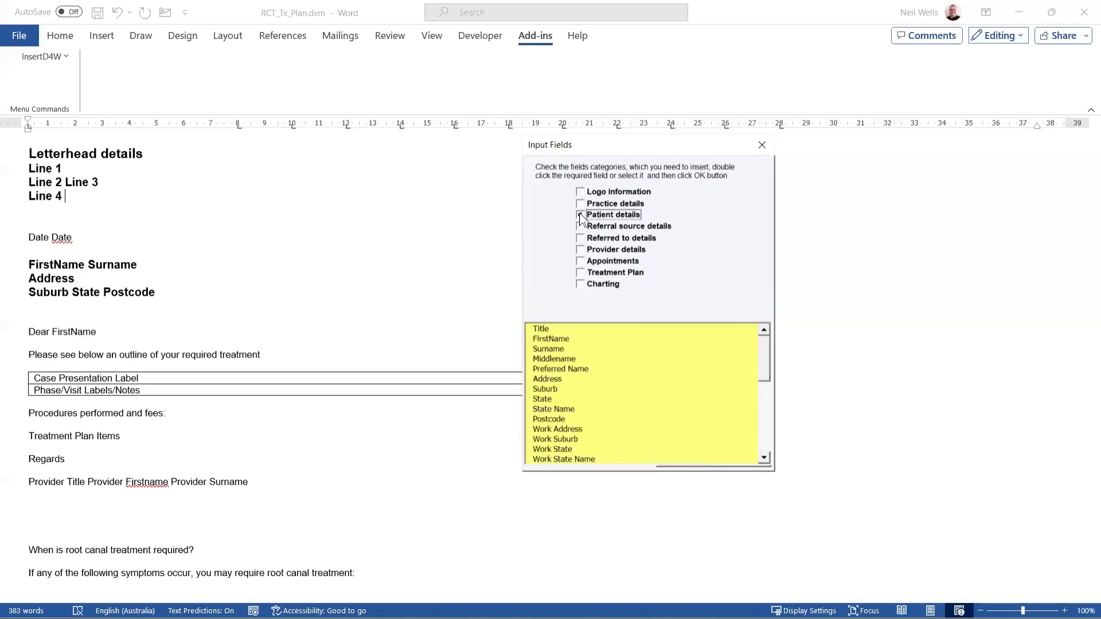
{"action": "left_click", "coordinate": [580, 215]}
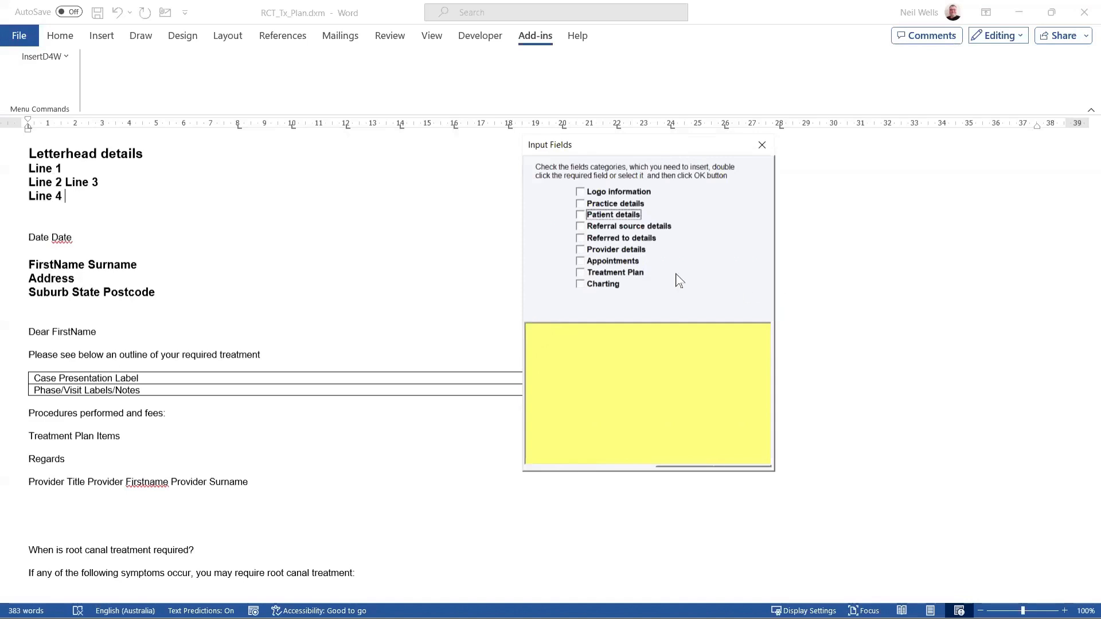
{"action": "left_click", "coordinate": [624, 274]}
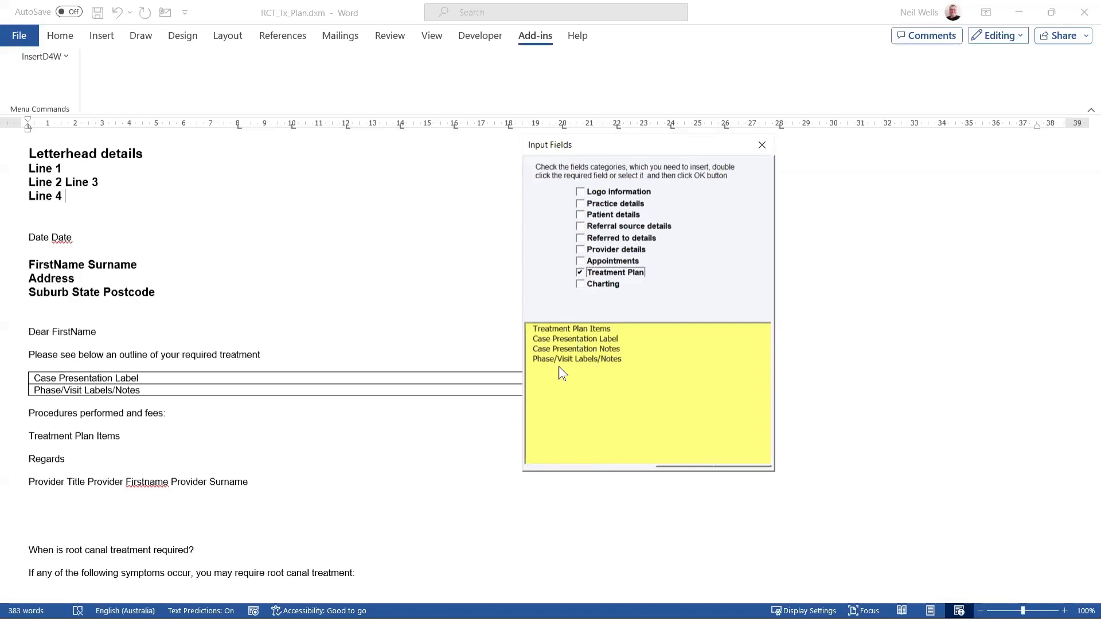
{"action": "left_click", "coordinate": [762, 146]}
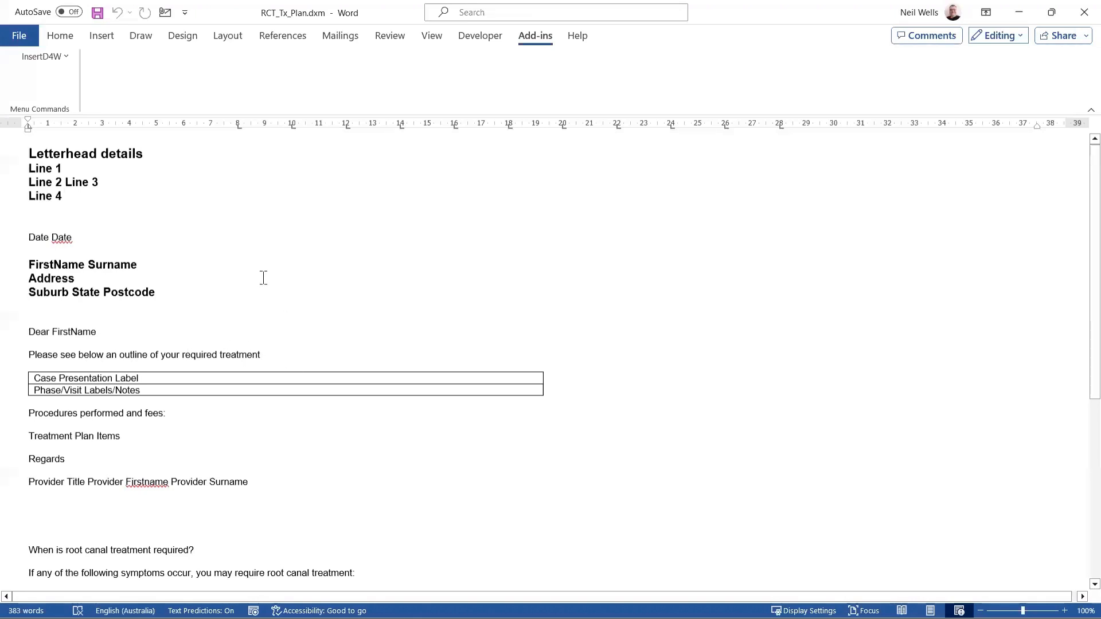
Close the RCT_Tx_Plan template and save it.
{"action": "left_click", "coordinate": [1084, 12]}
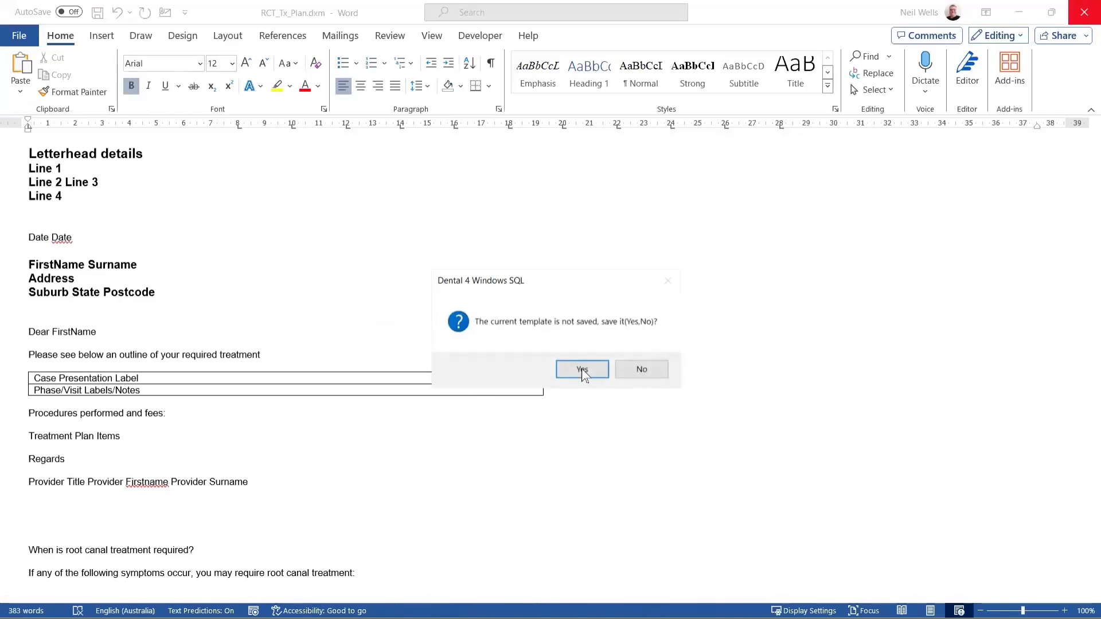
{"action": "key", "text": "Return"}
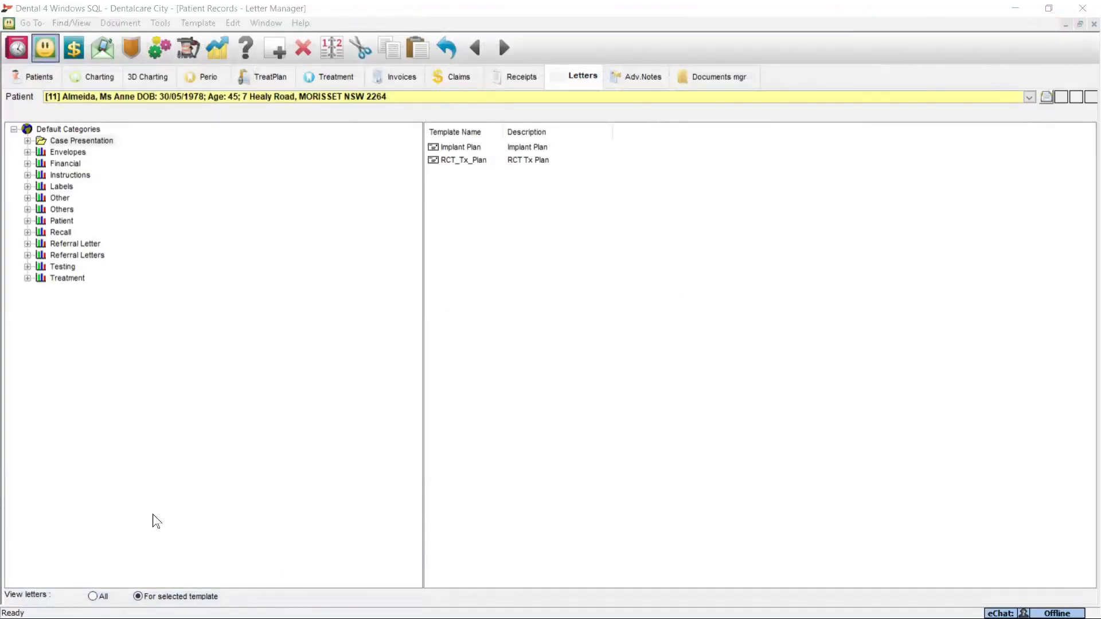
In the patient's treatment plan, assign the first Single X-Ray (022), Extirpation Of Pulp (419) and Drainage Of Abscess (392) to visit 1.
{"action": "left_click", "coordinate": [270, 77]}
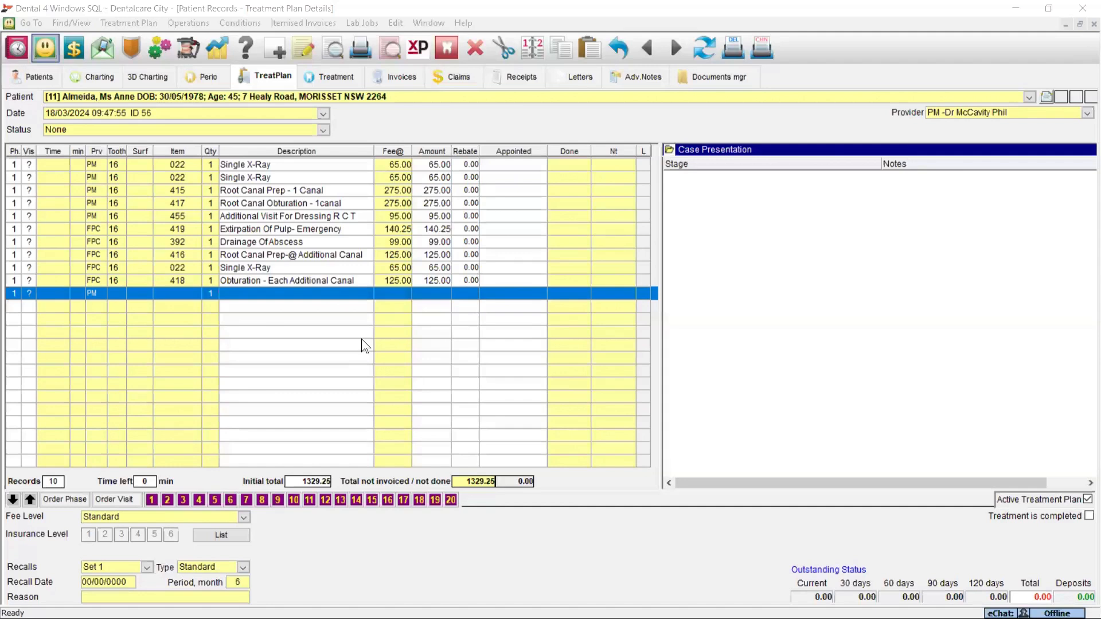
{"action": "left_click", "coordinate": [117, 500]}
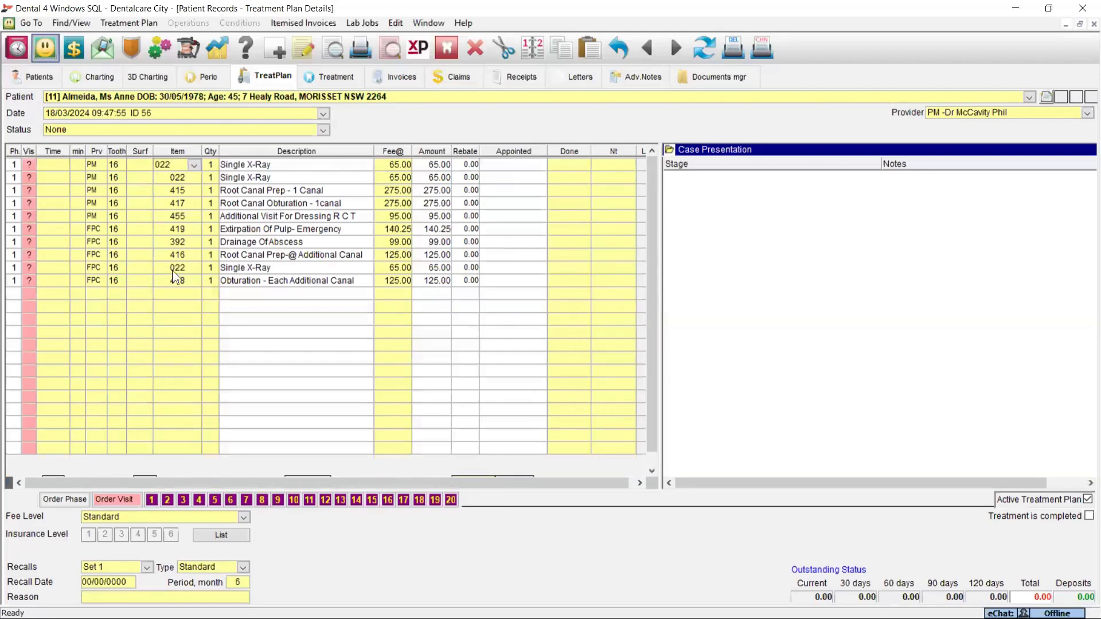
{"action": "left_click", "coordinate": [243, 164]}
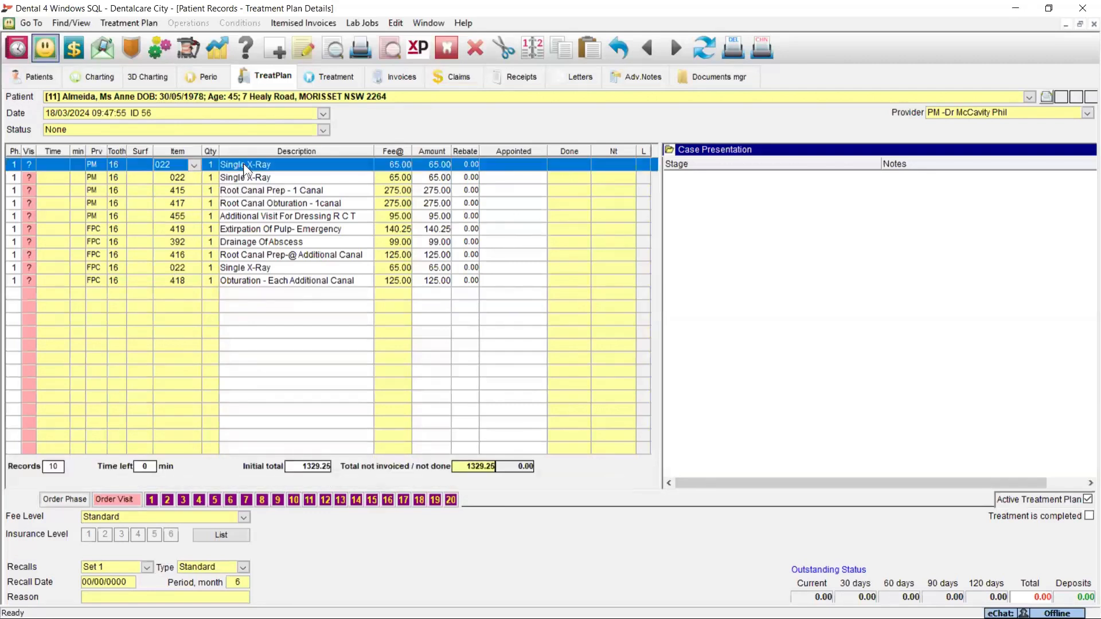
{"action": "left_click", "coordinate": [248, 228], "text": "ctrl"}
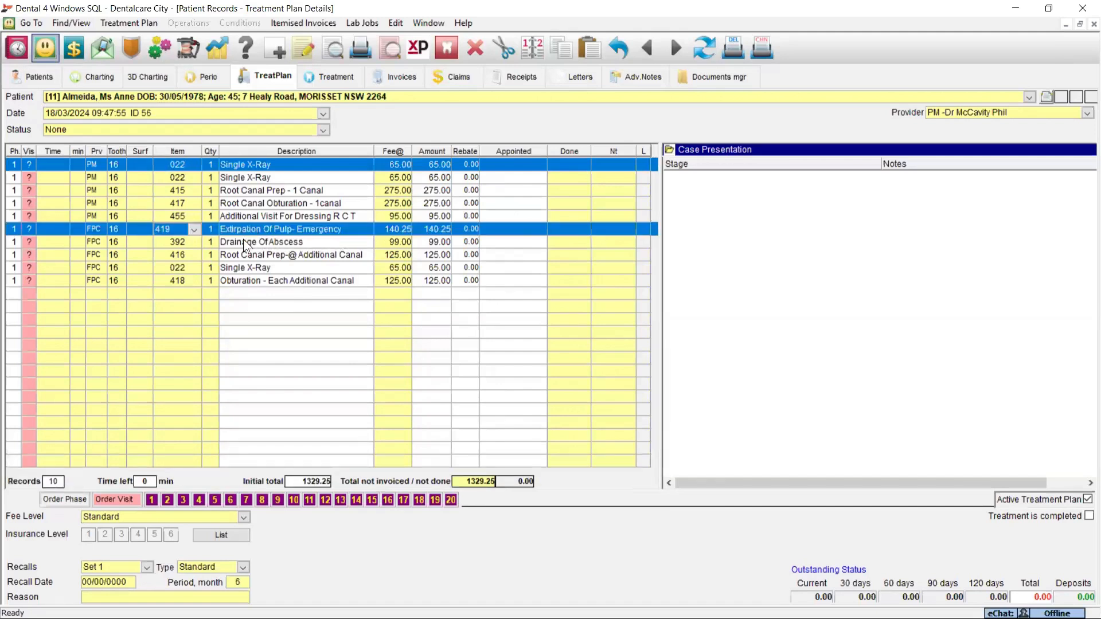
{"action": "left_click", "coordinate": [243, 240], "text": "ctrl"}
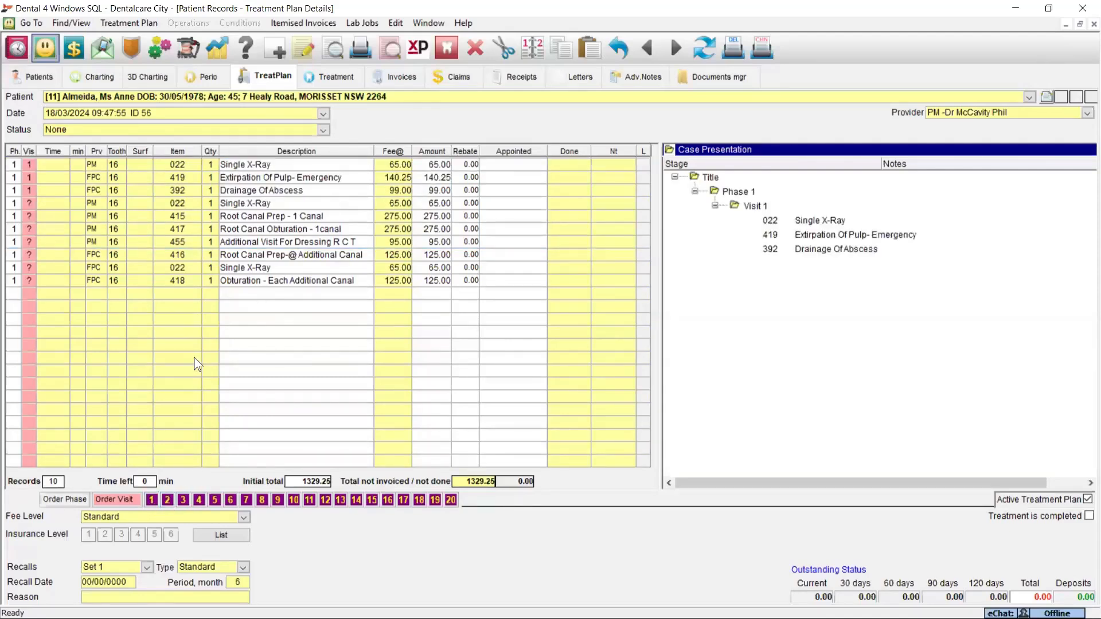
Assign the next unassigned Single X-Ray (022), Root Canal Prep - 1 Canal (415) and Root Canal Prep Additional Canal (416) to visit 2.
{"action": "left_click", "coordinate": [217, 253]}
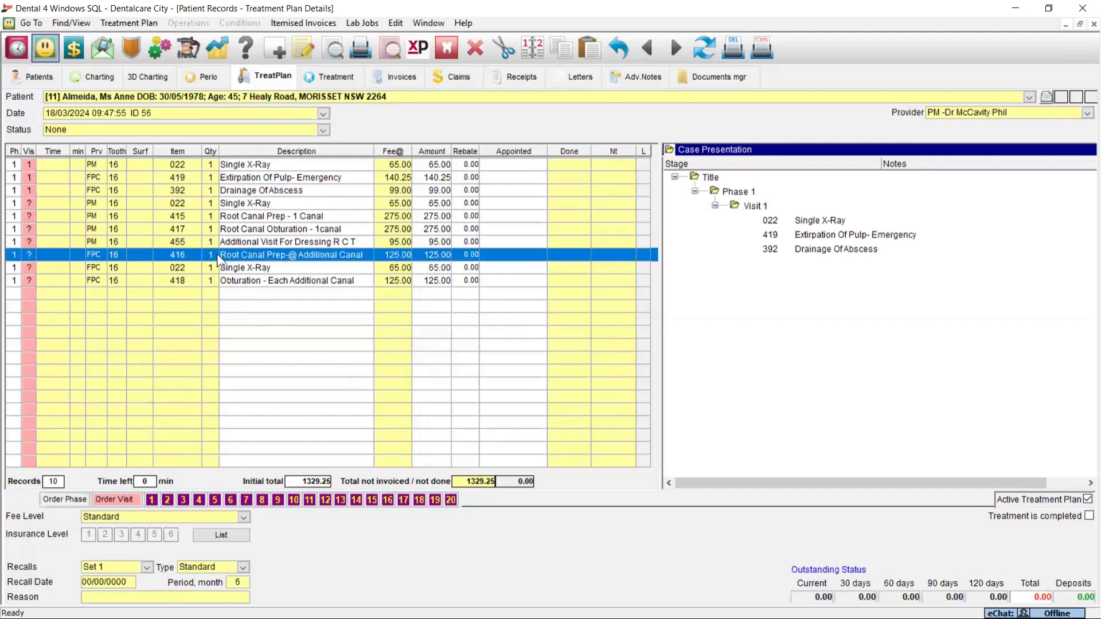
{"action": "left_click", "coordinate": [230, 217], "text": "ctrl"}
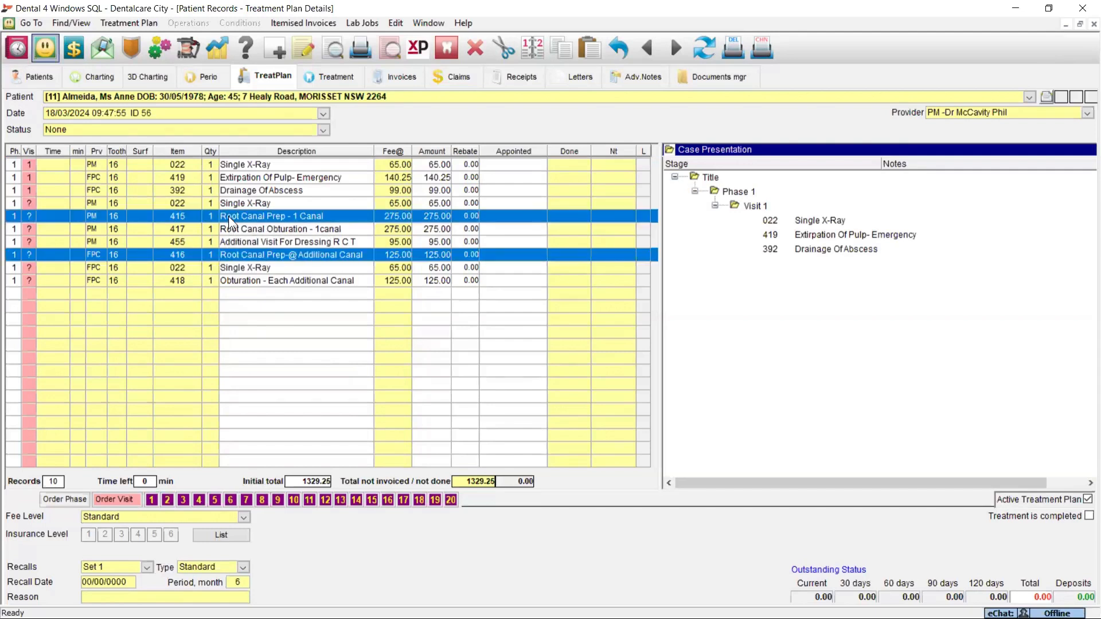
{"action": "left_click", "coordinate": [231, 201], "text": "ctrl"}
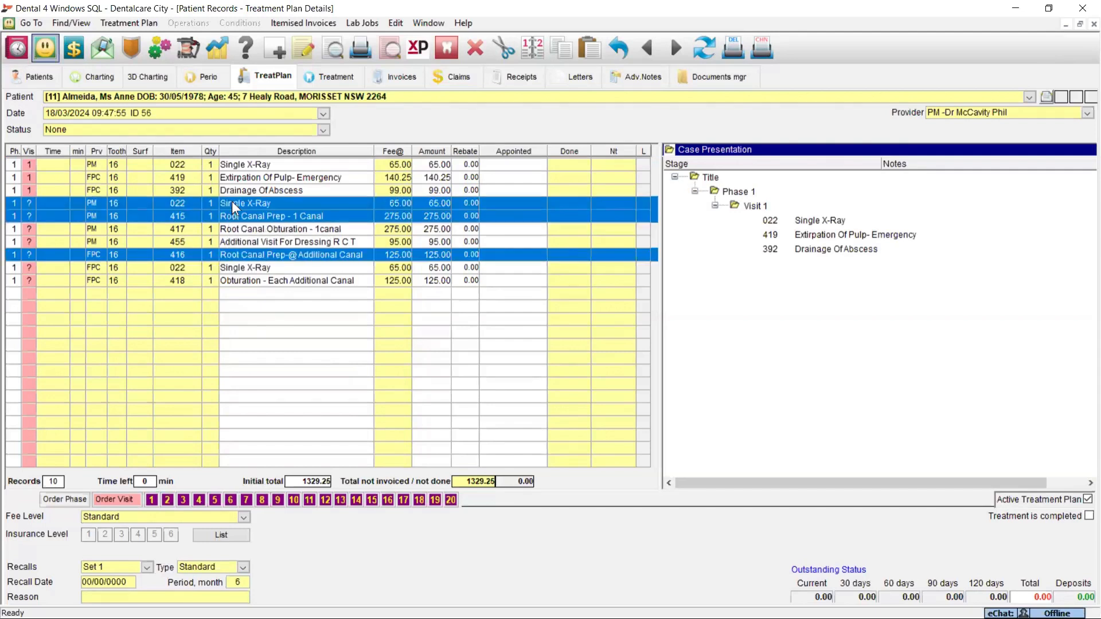
{"action": "left_click", "coordinate": [168, 498]}
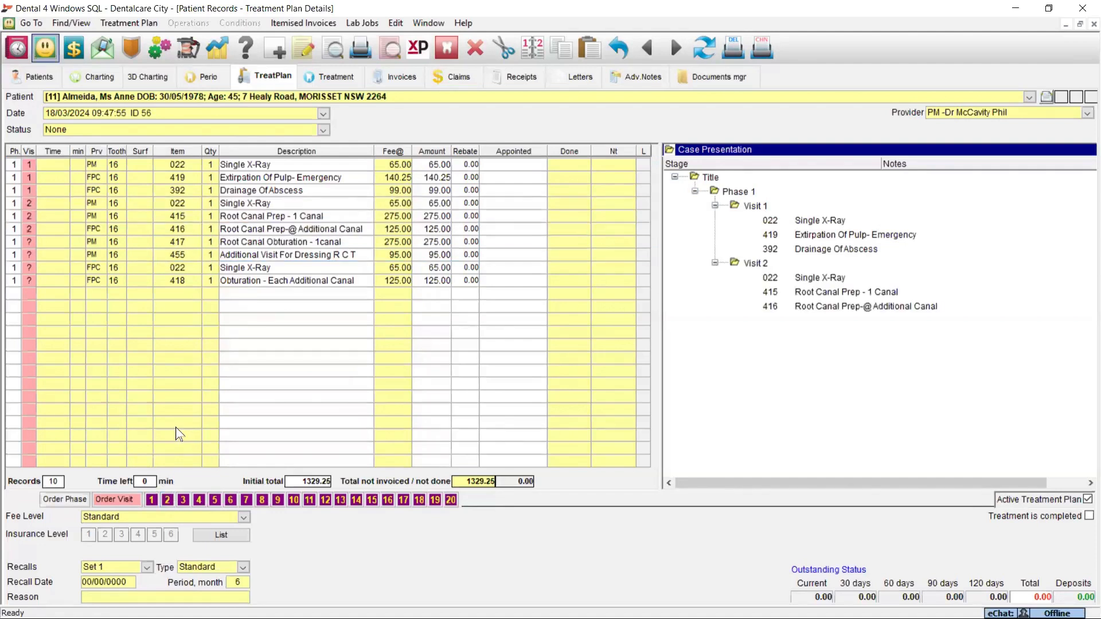
Assign Root Canal Obturation (417), the last Single X-Ray (022) and Obturation - Each Additional Canal (418) to visit 3, and finish ordering visits.
{"action": "left_click", "coordinate": [232, 245]}
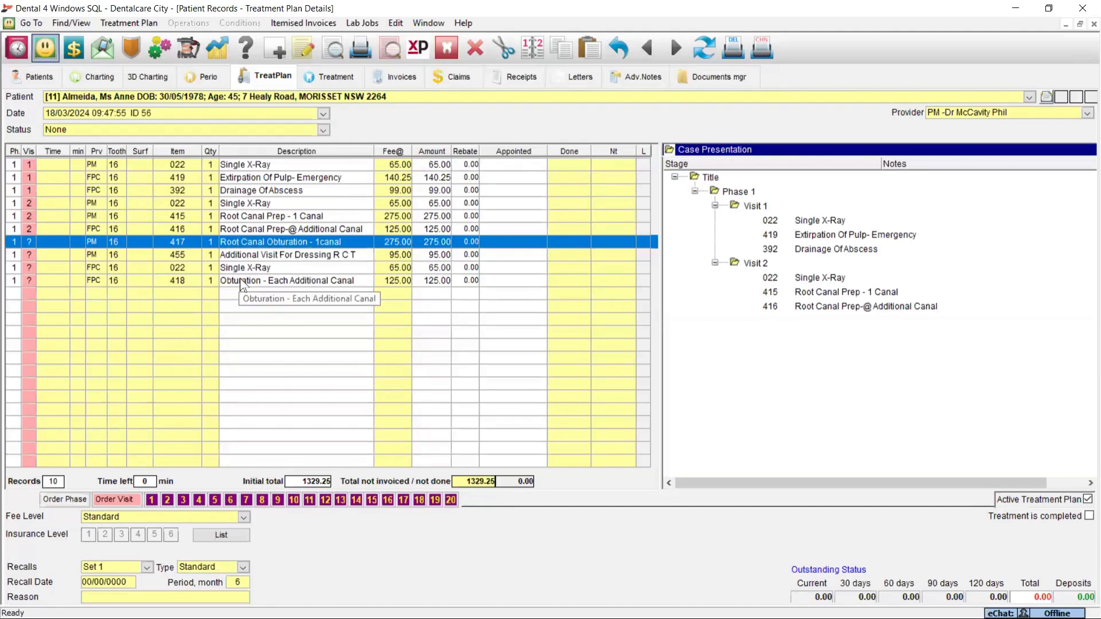
{"action": "left_click", "coordinate": [241, 281], "text": "ctrl"}
{"action": "left_click", "coordinate": [237, 266], "text": "ctrl"}
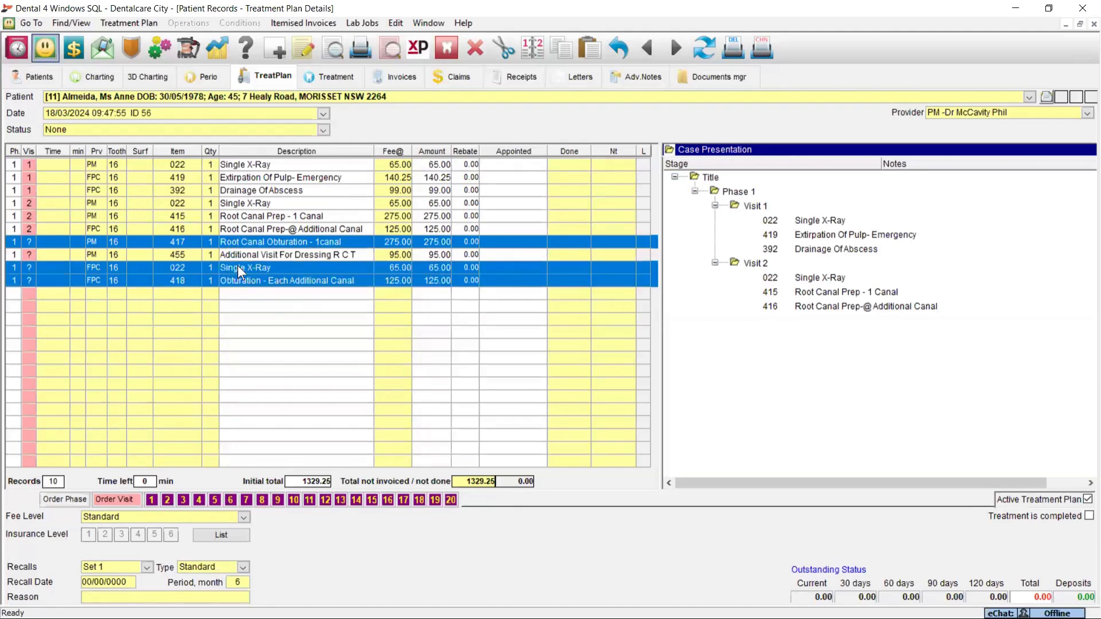
{"action": "left_click", "coordinate": [183, 501]}
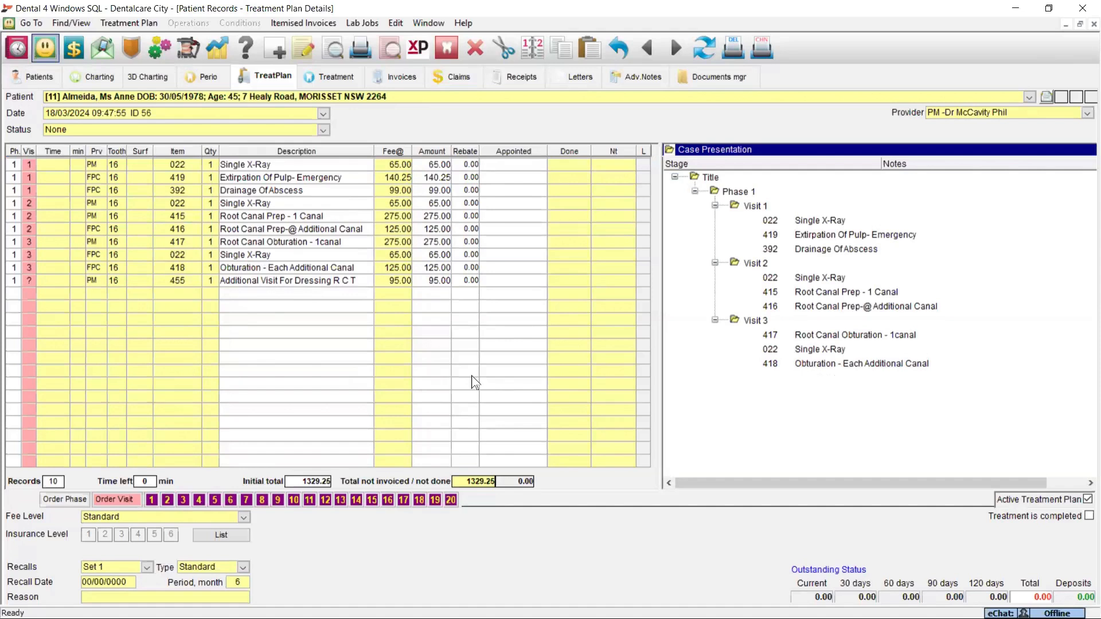
{"action": "left_click", "coordinate": [128, 497]}
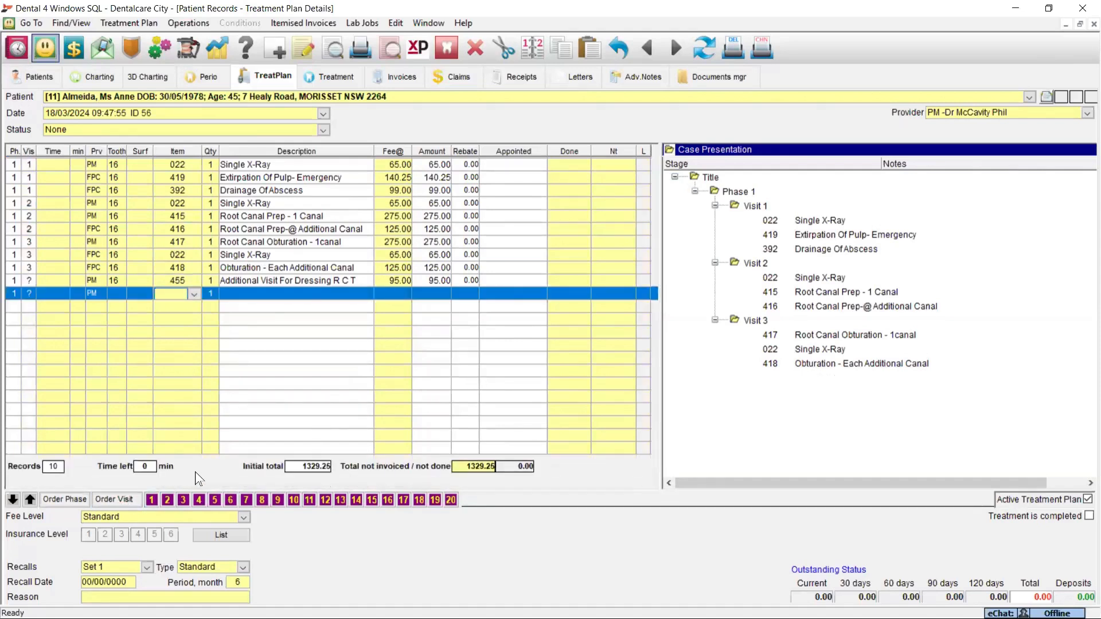
Set the treatment plan durations to 30 minutes for visit 1, 60 minutes for visit 2 and 45 minutes for visit 3.
{"action": "left_click", "coordinate": [74, 164]}
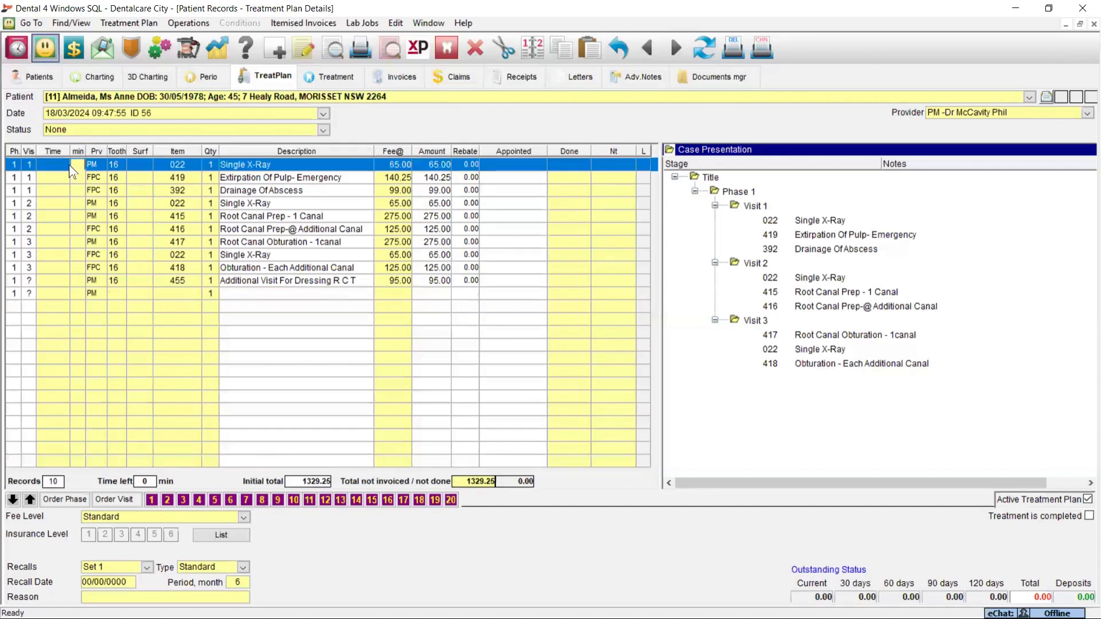
{"action": "type", "text": "30"}
{"action": "left_click", "coordinate": [78, 203]}
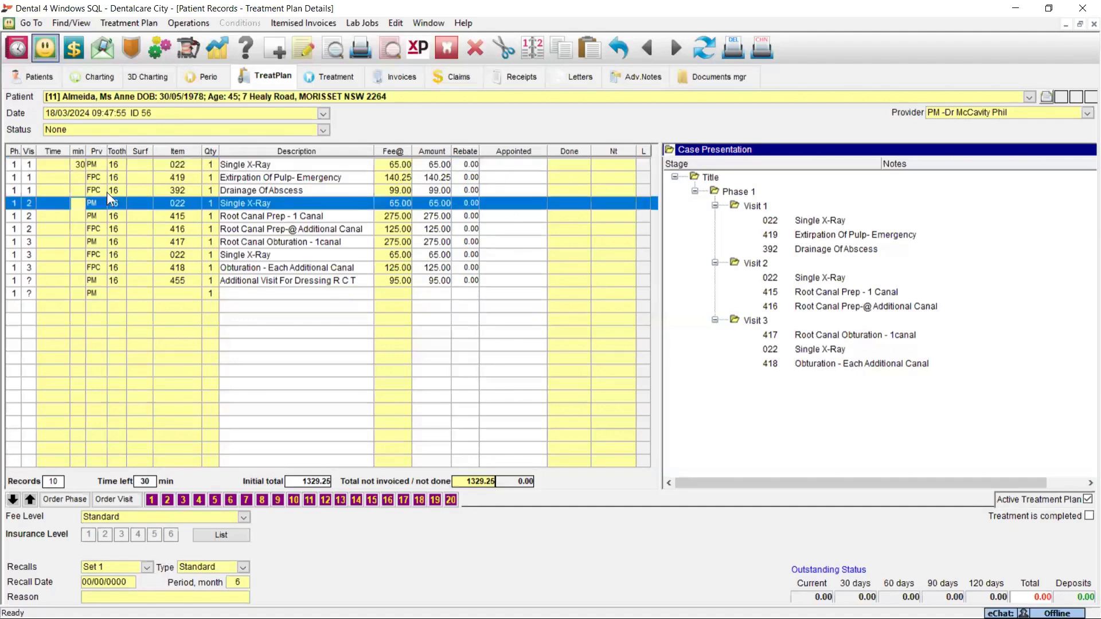
{"action": "type", "text": "60"}
{"action": "left_click", "coordinate": [79, 242]}
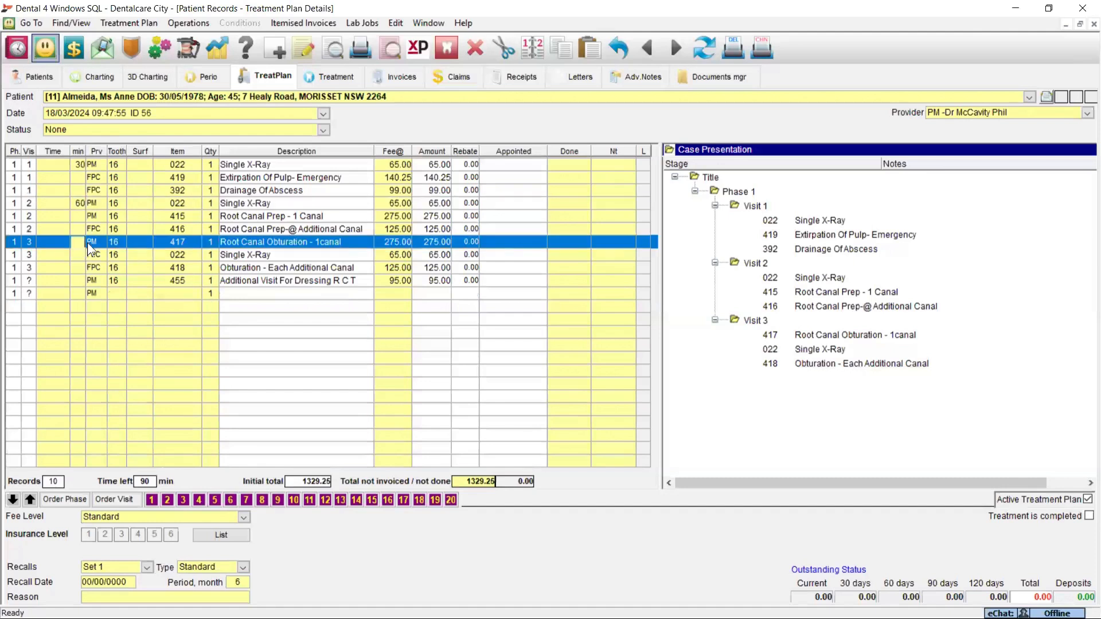
{"action": "type", "text": "45"}
{"action": "left_click", "coordinate": [88, 254]}
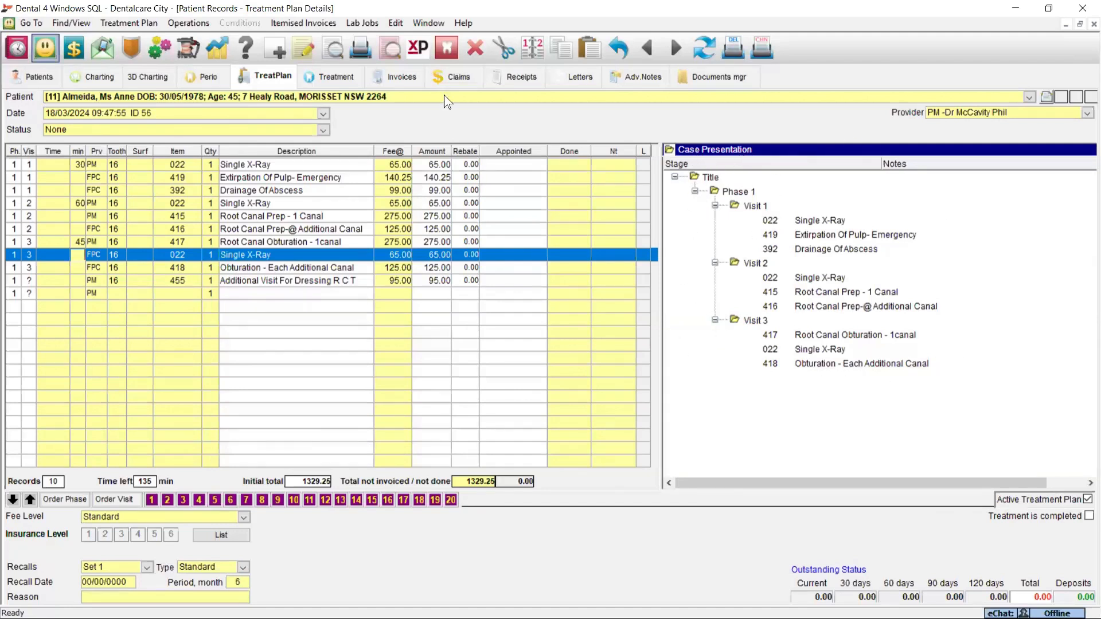
{"action": "left_click", "coordinate": [103, 20]}
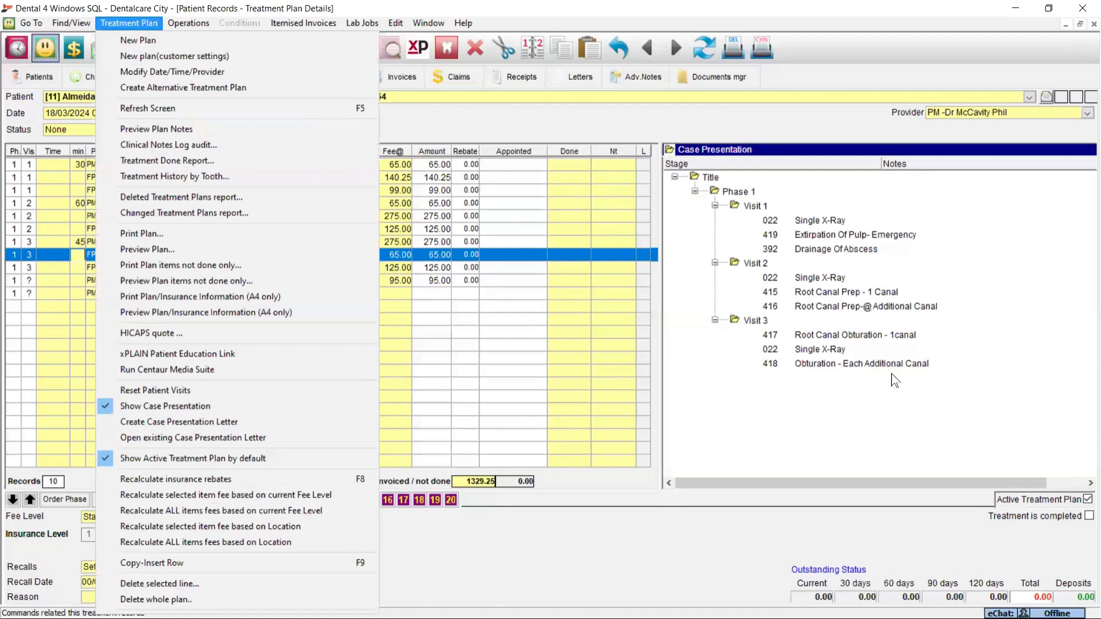
{"action": "left_click", "coordinate": [733, 408]}
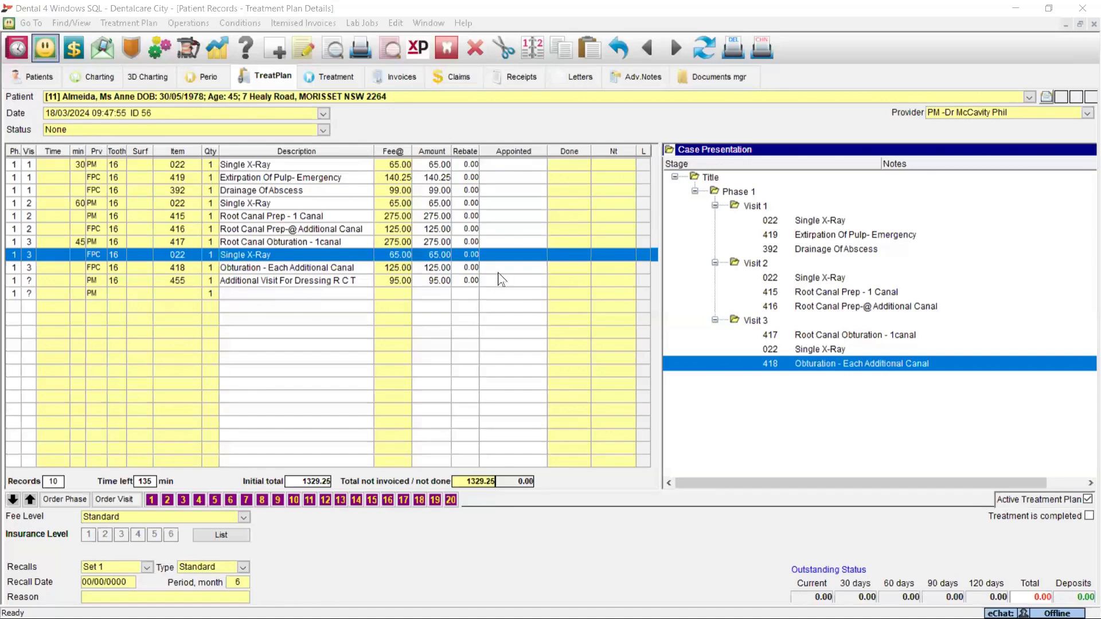
Label the case presentation's Title entry "Root Canal Treatment".
{"action": "left_click", "coordinate": [712, 178]}
{"action": "double_click", "coordinate": [714, 176]}
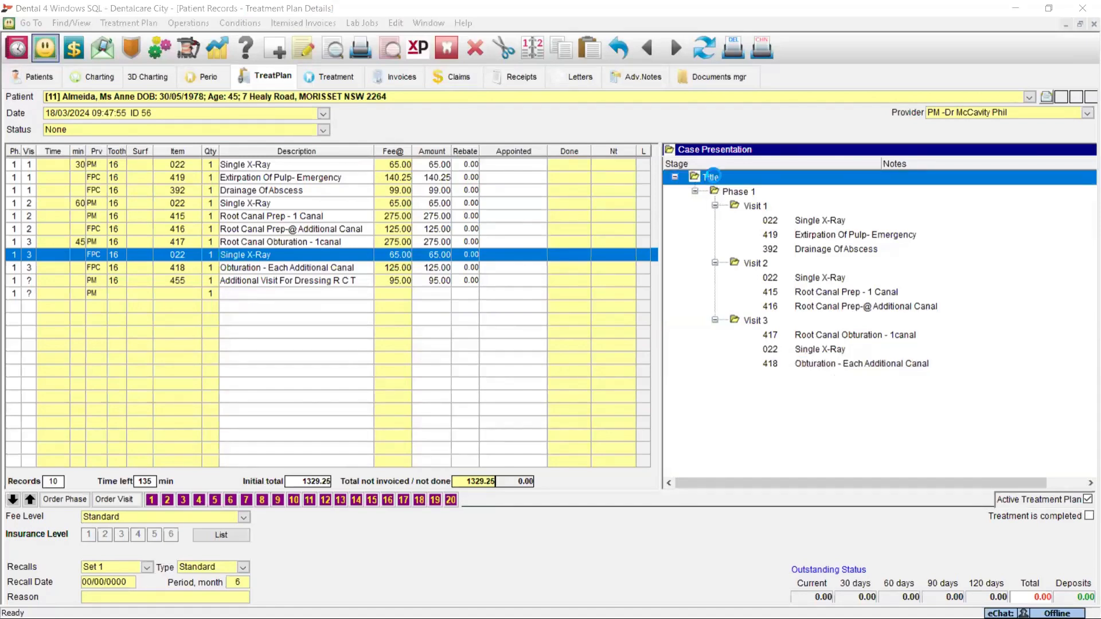
{"action": "left_click", "coordinate": [170, 131]}
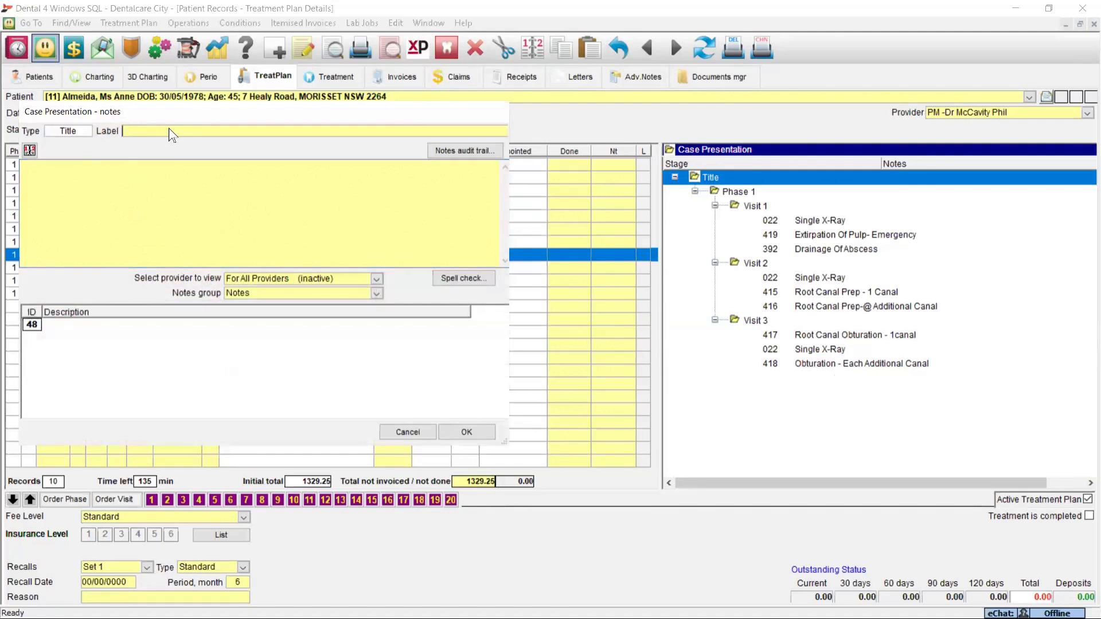
{"action": "type", "text": "Root Canal Treatment"}
{"action": "left_click", "coordinate": [466, 432]}
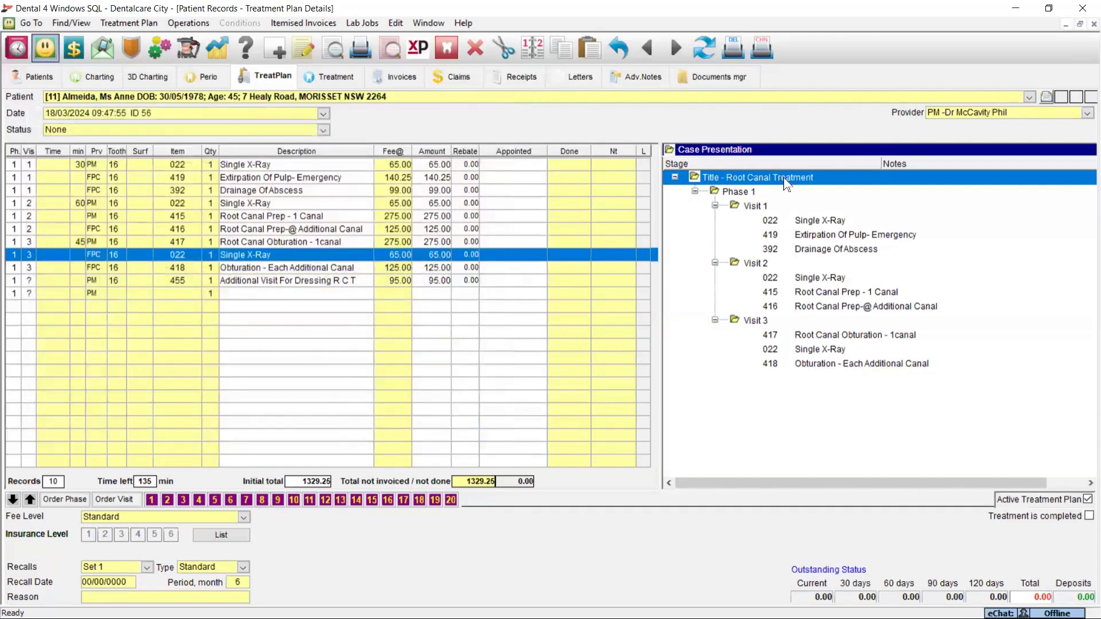
Label Phase 1 of the case presentation "Procedures and Cost".
{"action": "left_click", "coordinate": [743, 192]}
{"action": "double_click", "coordinate": [743, 192]}
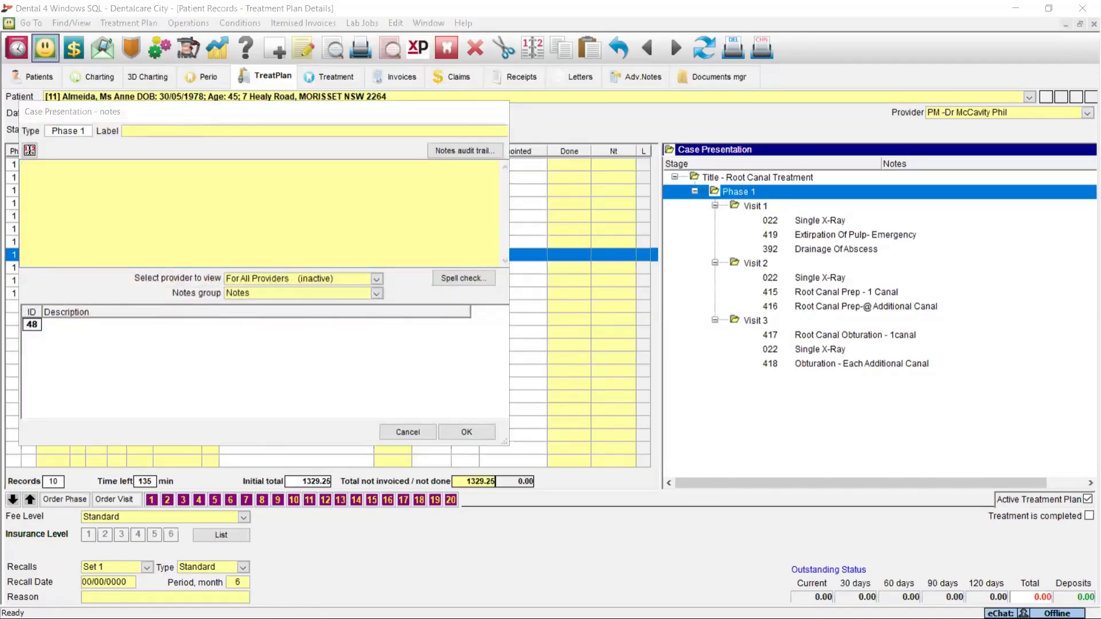
{"action": "left_click", "coordinate": [156, 132]}
{"action": "type", "text": "Procedures and Cost"}
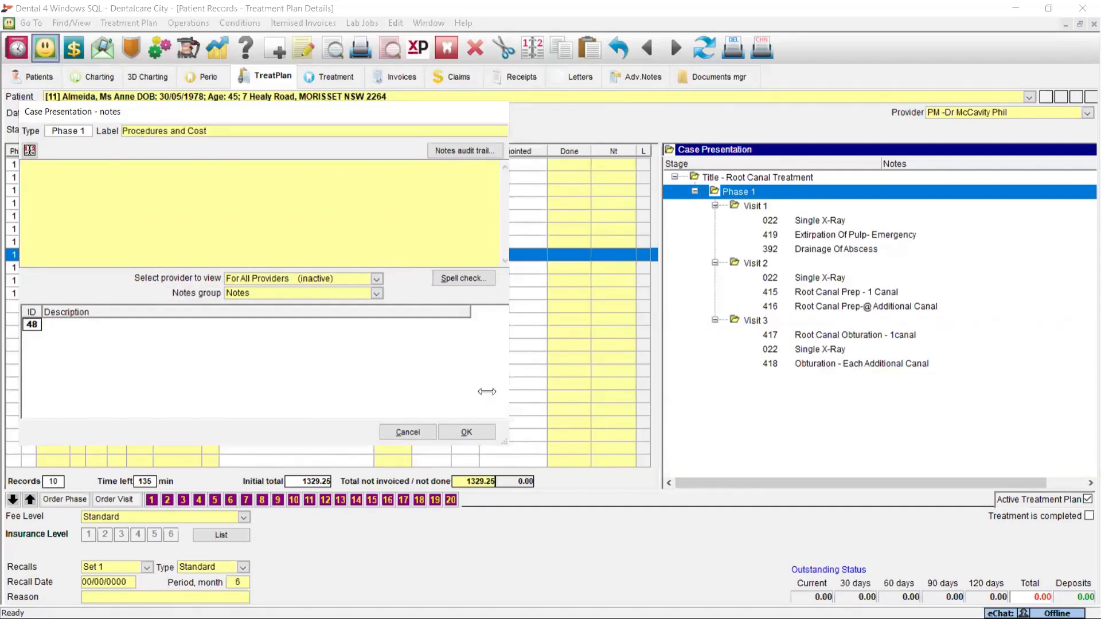
{"action": "left_click", "coordinate": [476, 433]}
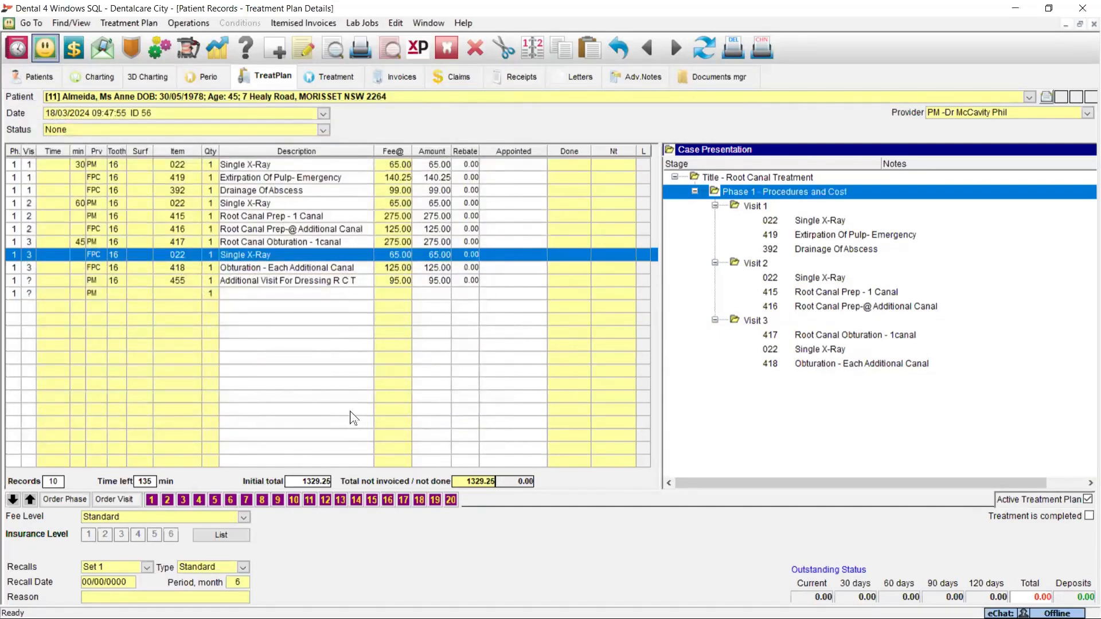
Label Visit 1 "Find Canals and Dress to Rid Toothache and Drain Abscess" and add the note "30 minute appointment".
{"action": "left_click", "coordinate": [754, 208]}
{"action": "double_click", "coordinate": [755, 208]}
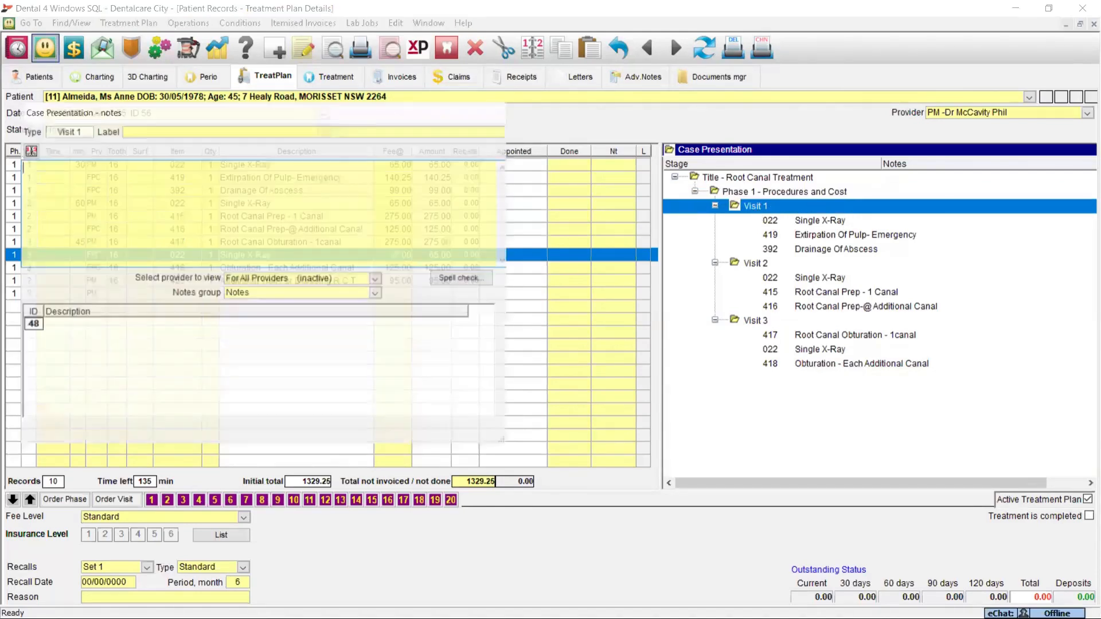
{"action": "key", "text": "alt+Tab"}
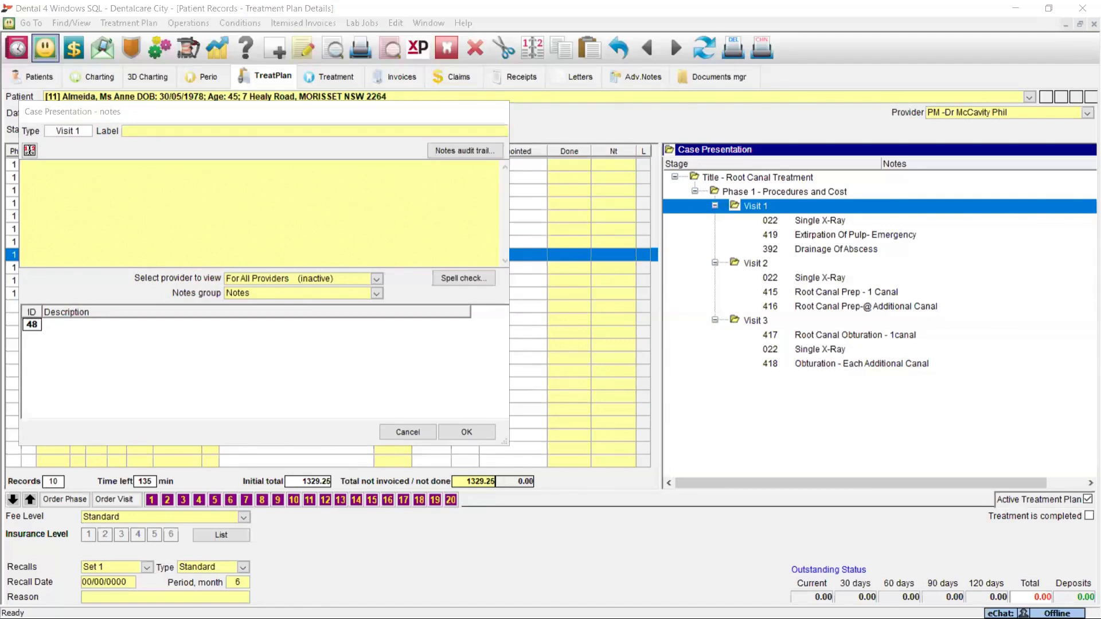
{"action": "left_click", "coordinate": [156, 131]}
{"action": "type", "text": "Find Canals and Dress to Rid Toothache and Drain Abscess"}
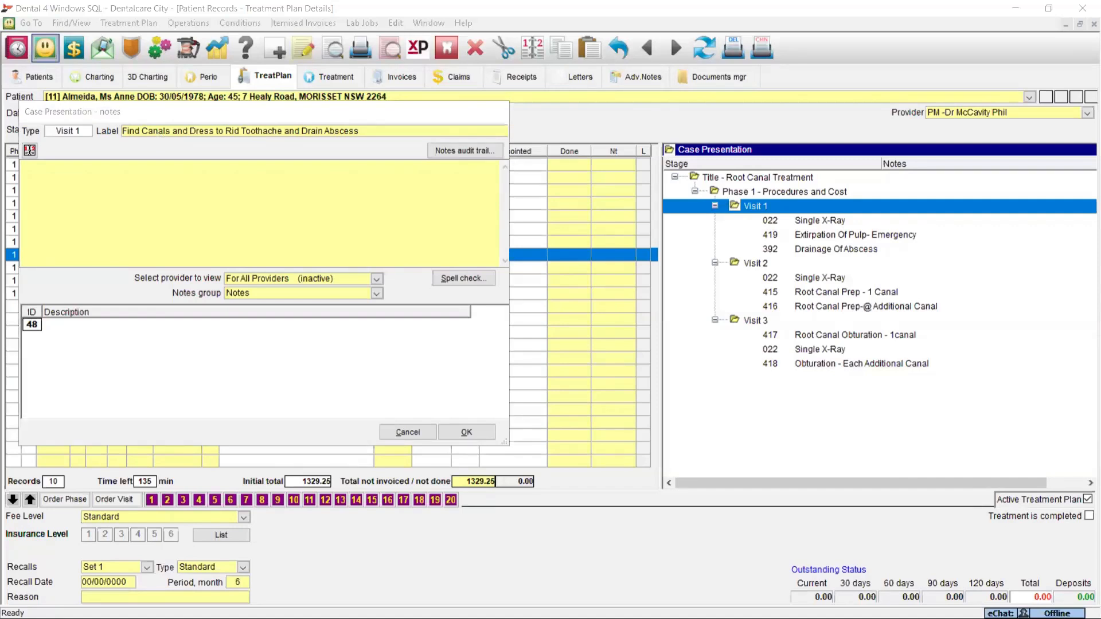
{"action": "left_click", "coordinate": [128, 186]}
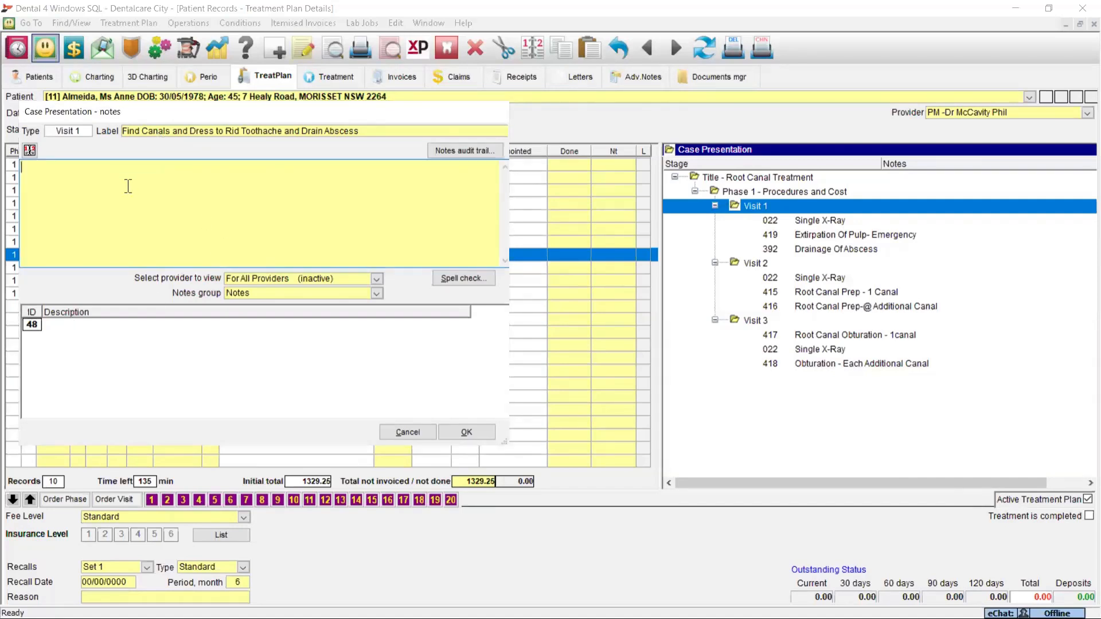
{"action": "type", "text": "30 minute appointment"}
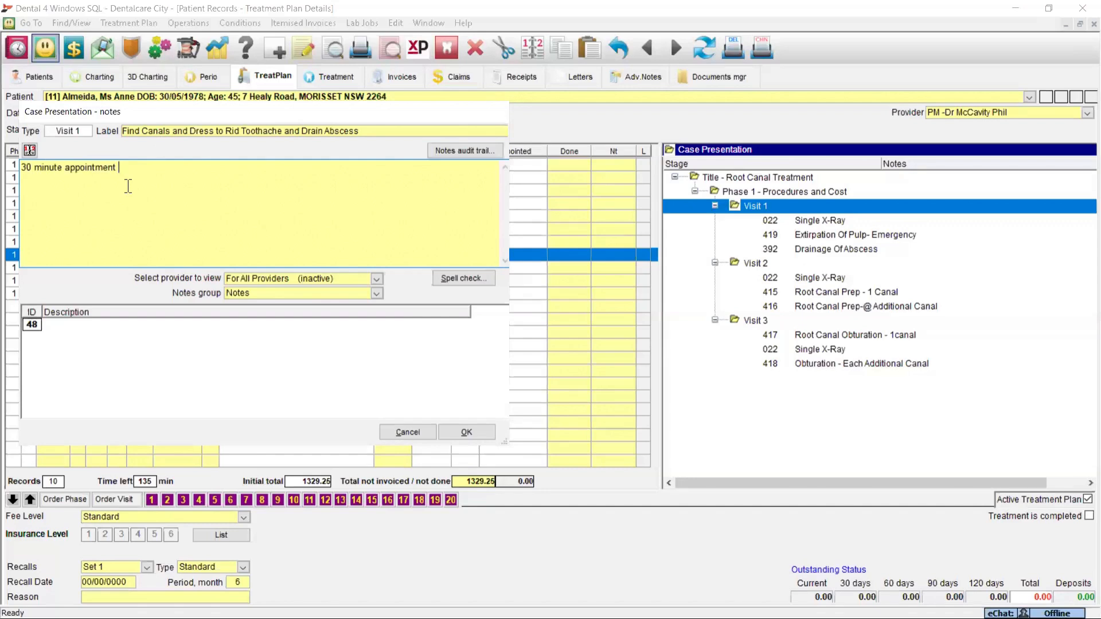
{"action": "left_click", "coordinate": [468, 432]}
Label Visit 2 "Complete Cleaning Out of Canals" and add the note "60 minute appointment".
{"action": "left_click", "coordinate": [758, 275]}
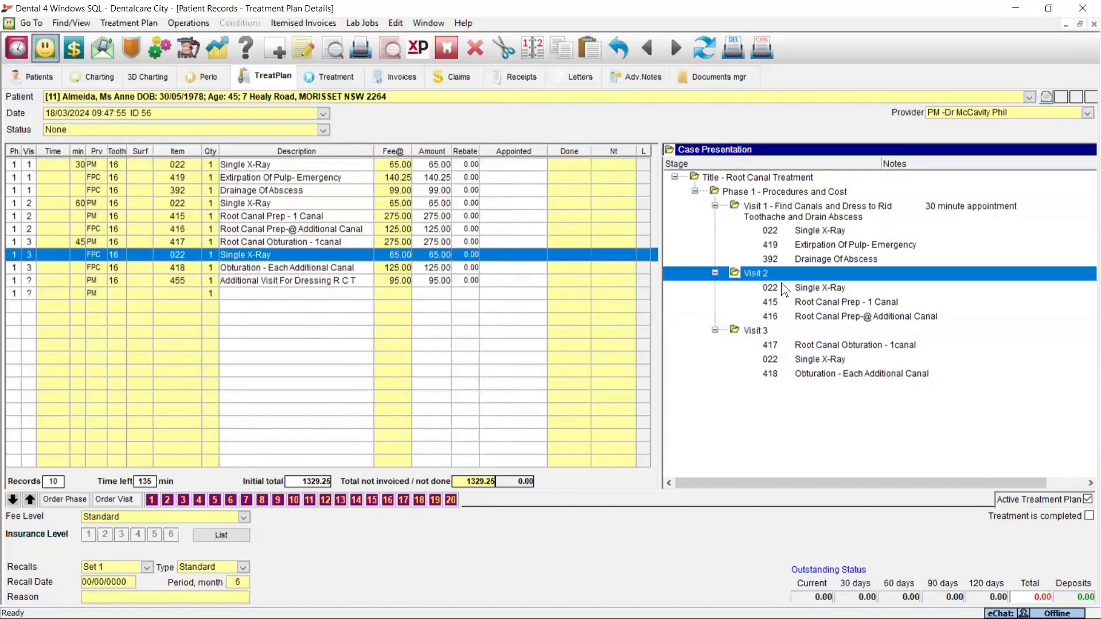
{"action": "double_click", "coordinate": [758, 275]}
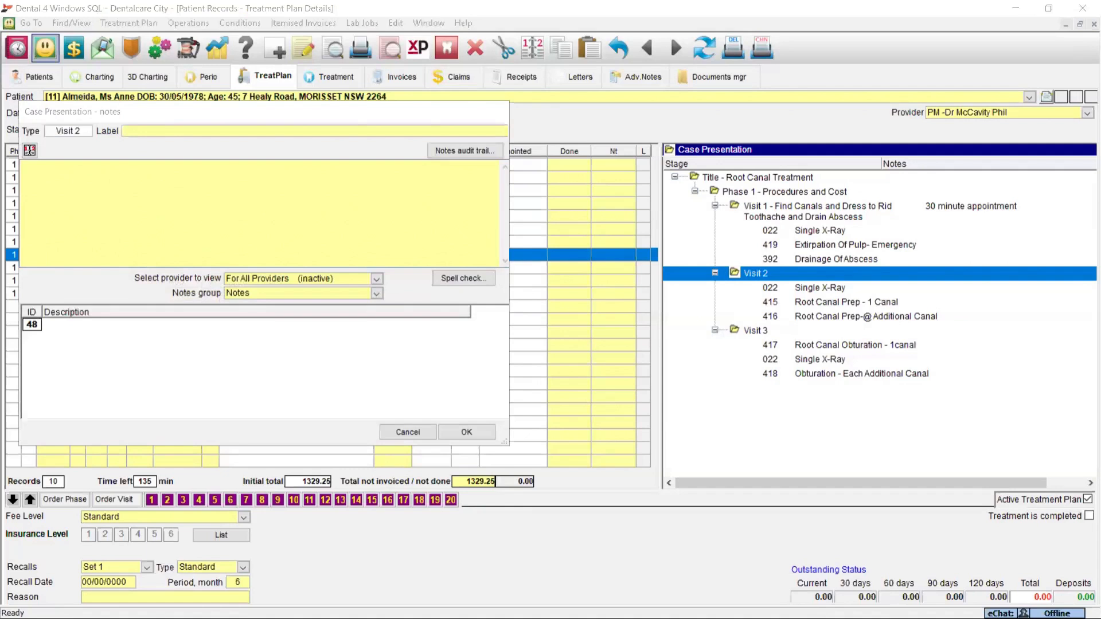
{"action": "left_click", "coordinate": [175, 128]}
{"action": "type", "text": "Complete Cleaning Out of Canals"}
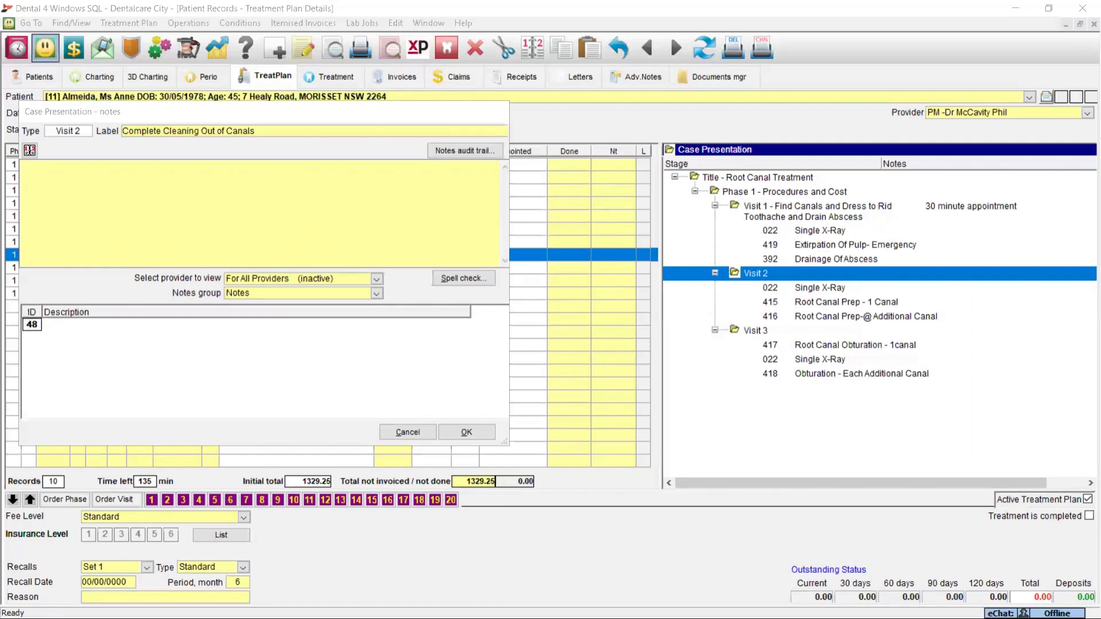
{"action": "left_click", "coordinate": [121, 260]}
{"action": "type", "text": "60 minute appointment"}
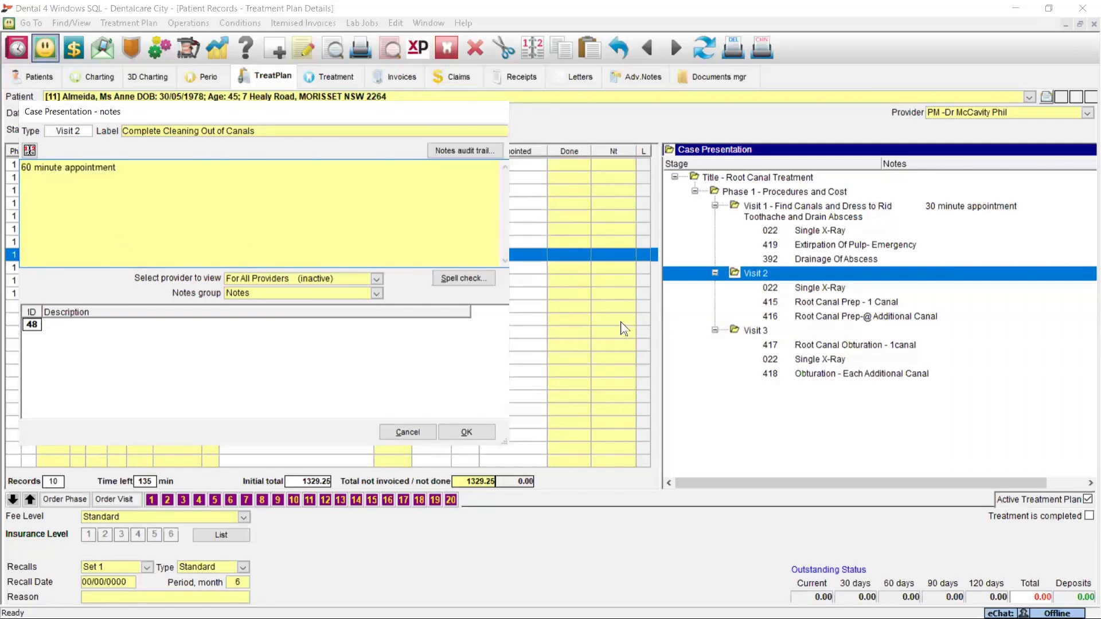
{"action": "left_click", "coordinate": [466, 432]}
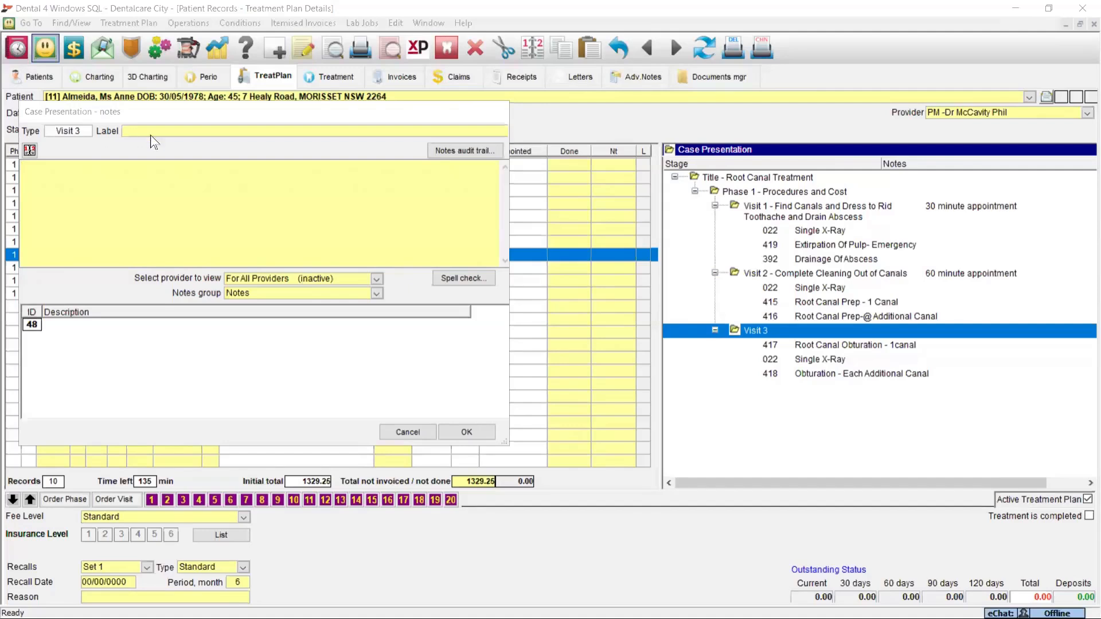
Label Visit 3 "Filling Up of Canals" and add the note "45 minute appointment".
{"action": "left_click", "coordinate": [131, 131]}
{"action": "type", "text": "Filling Up of Canals"}
{"action": "left_click", "coordinate": [150, 221]}
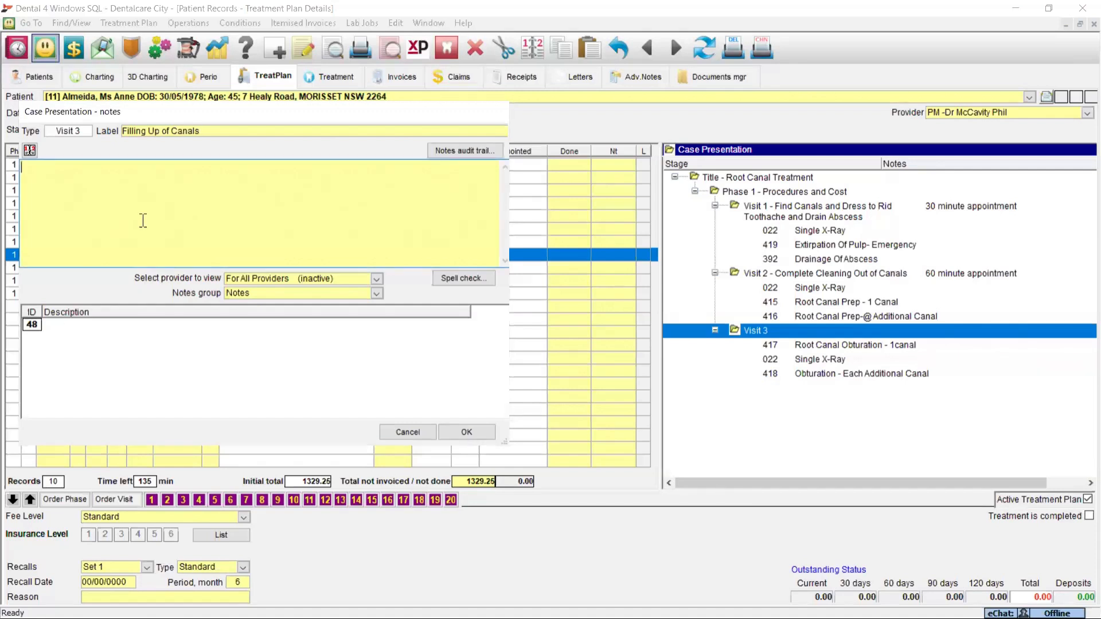
{"action": "type", "text": "45 minute appointment"}
{"action": "left_click", "coordinate": [485, 433]}
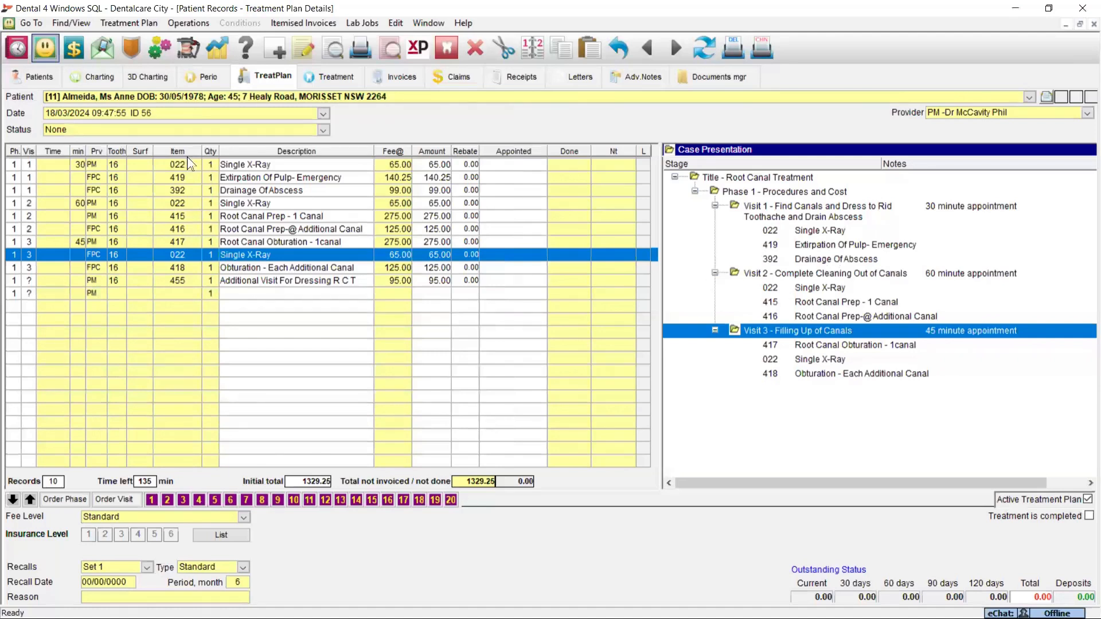
Create a case presentation letter for this treatment plan from the RCT_Tx_Plan template.
{"action": "left_click", "coordinate": [130, 22]}
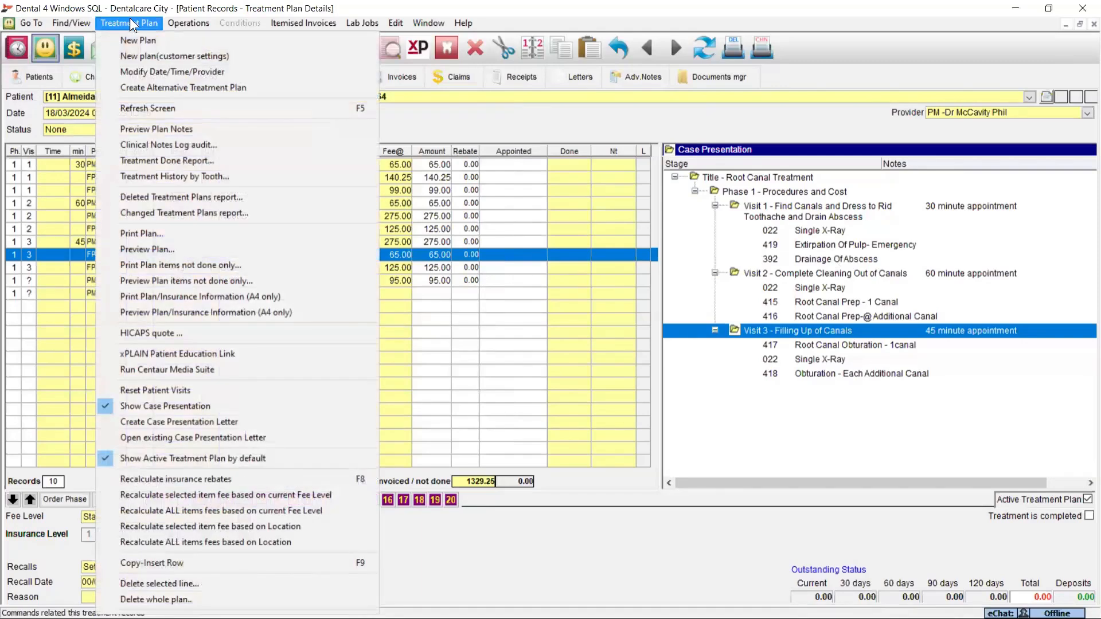
{"action": "left_click", "coordinate": [190, 423]}
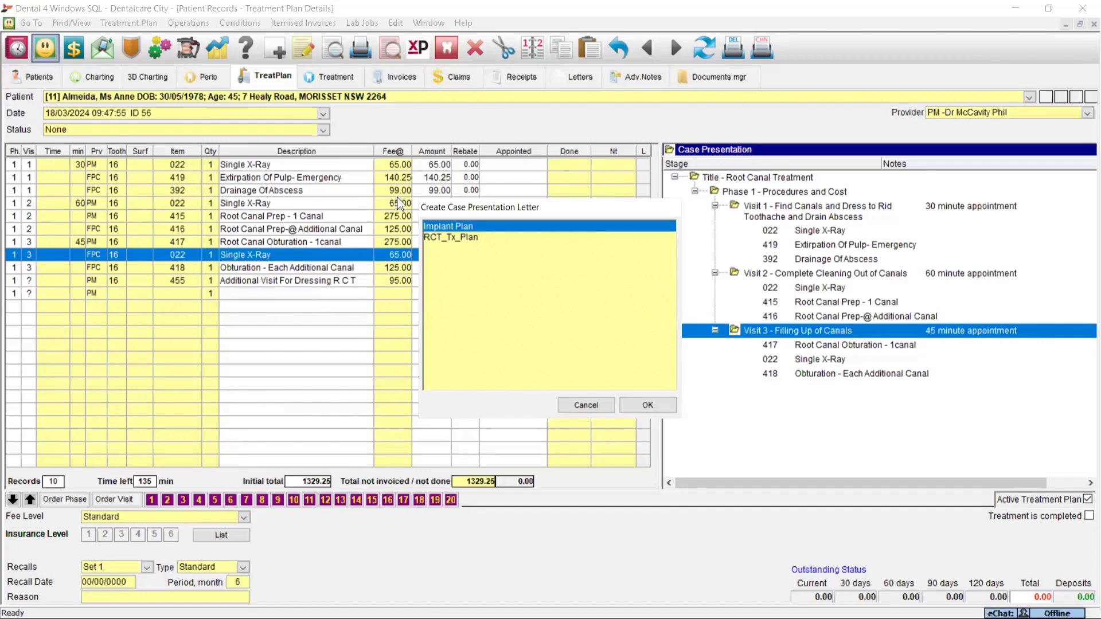
{"action": "left_click", "coordinate": [443, 238]}
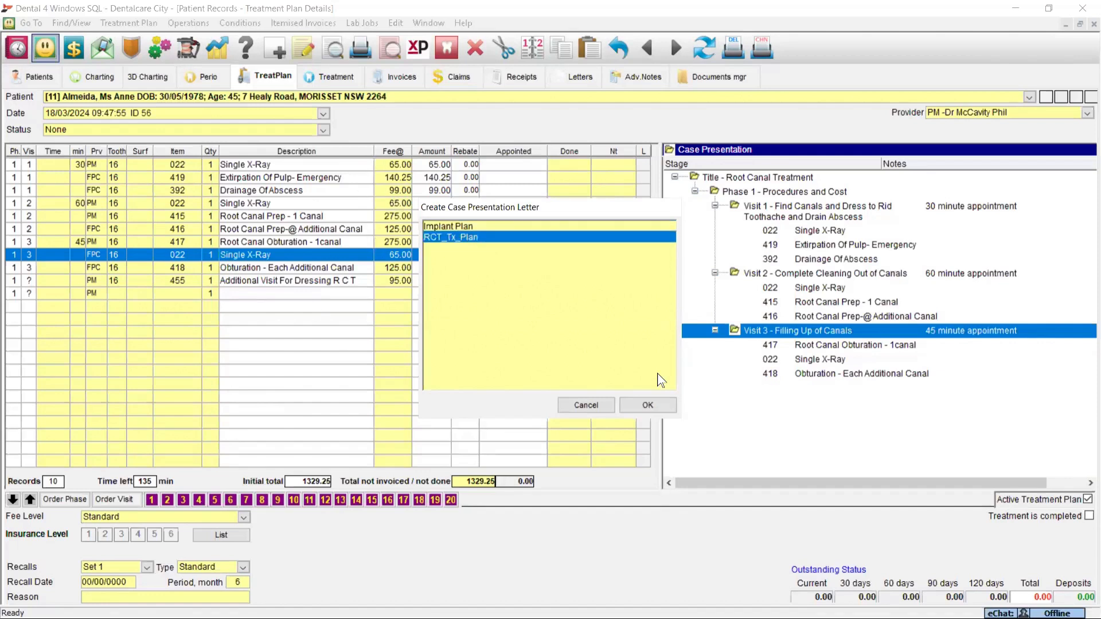
{"action": "left_click", "coordinate": [648, 405]}
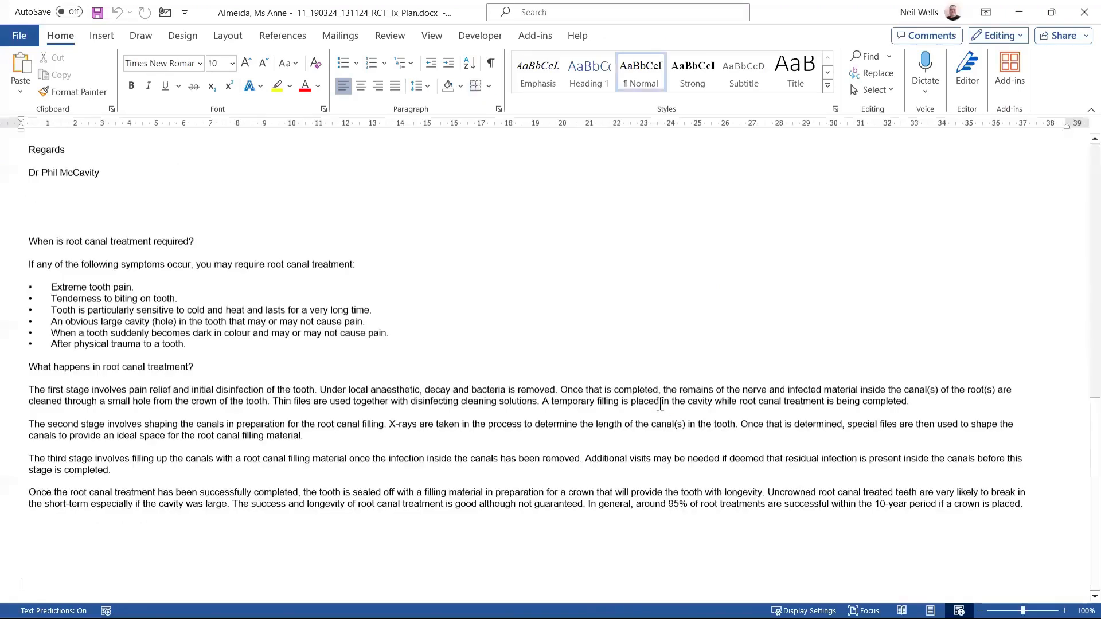
Review the generated letter's patient details, visit outline, and table of procedures and fees.
{"action": "scroll", "coordinate": [541, 315], "scroll_direction": "up", "scroll_amount": 15}
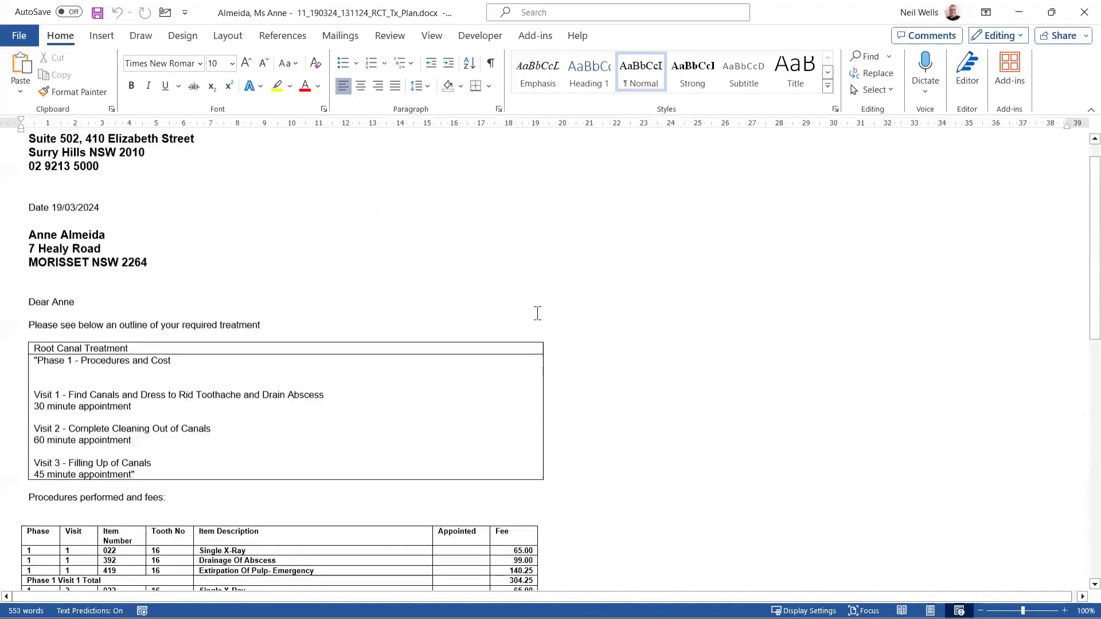
{"action": "scroll", "coordinate": [538, 313], "scroll_direction": "up", "scroll_amount": 1}
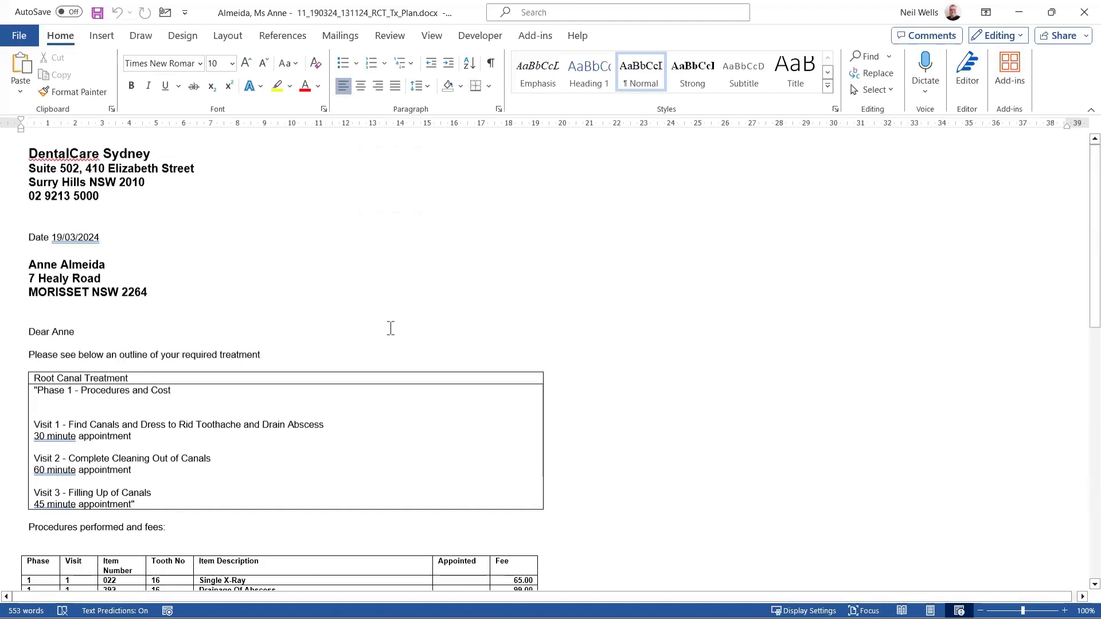
{"action": "scroll", "coordinate": [378, 332], "scroll_direction": "down", "scroll_amount": 1}
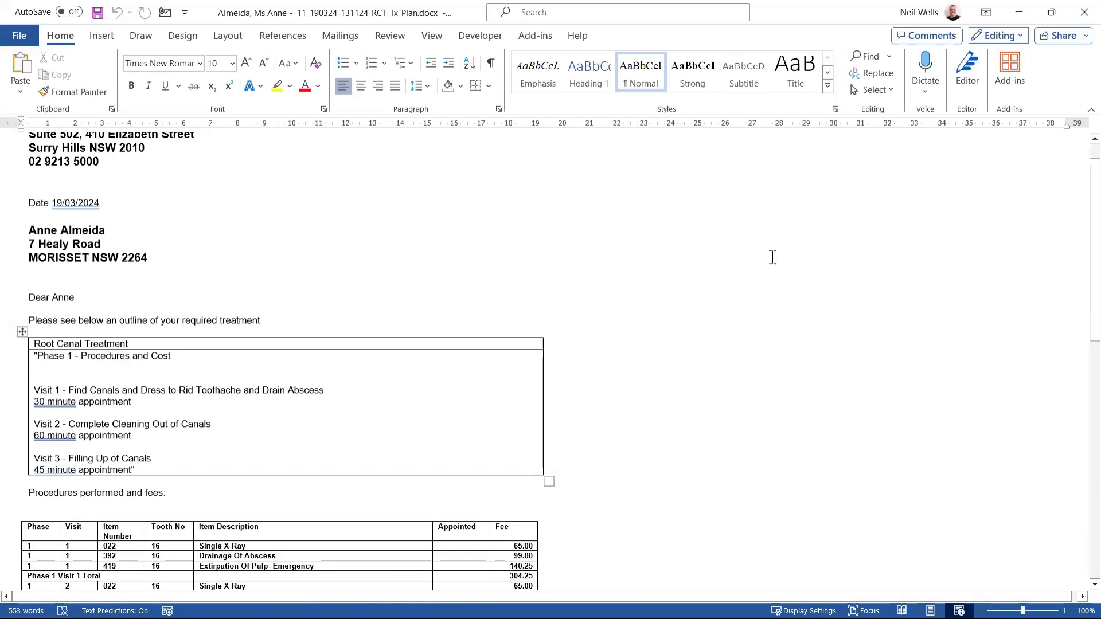
{"action": "scroll", "coordinate": [672, 288], "scroll_direction": "down", "scroll_amount": 2}
{"action": "scroll", "coordinate": [665, 277], "scroll_direction": "down", "scroll_amount": 3}
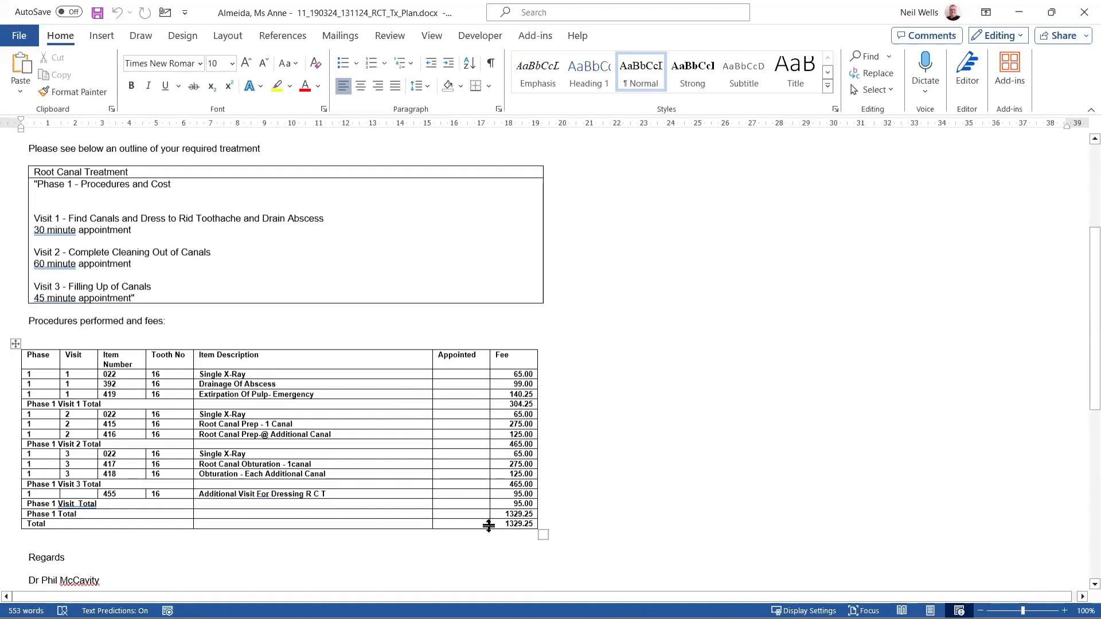
{"action": "scroll", "coordinate": [348, 534], "scroll_direction": "down", "scroll_amount": 2}
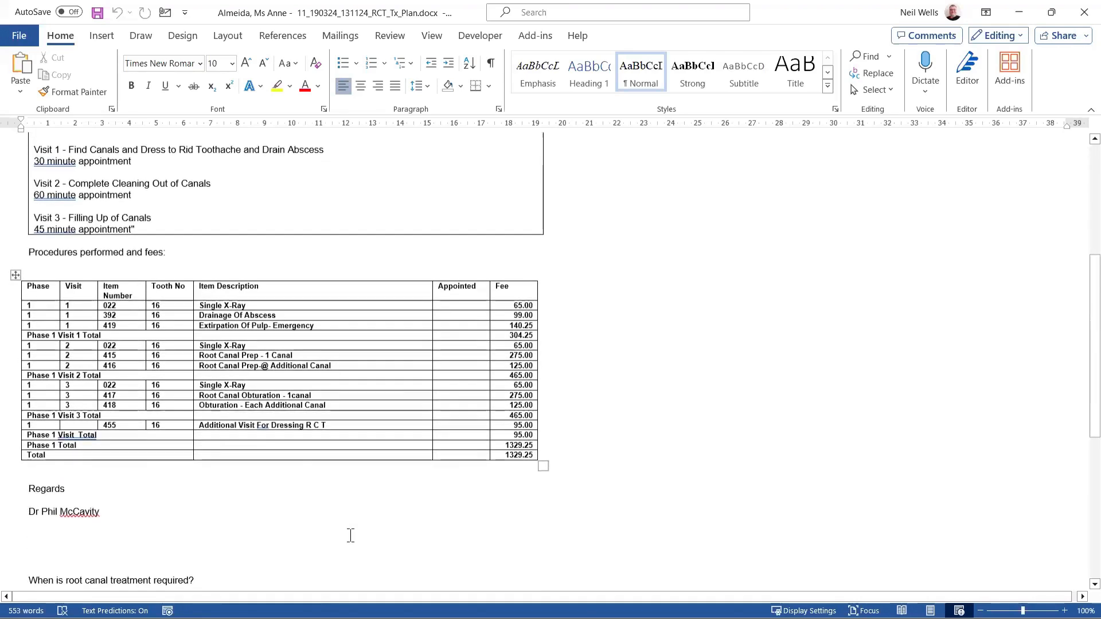
{"action": "scroll", "coordinate": [349, 533], "scroll_direction": "up", "scroll_amount": 8}
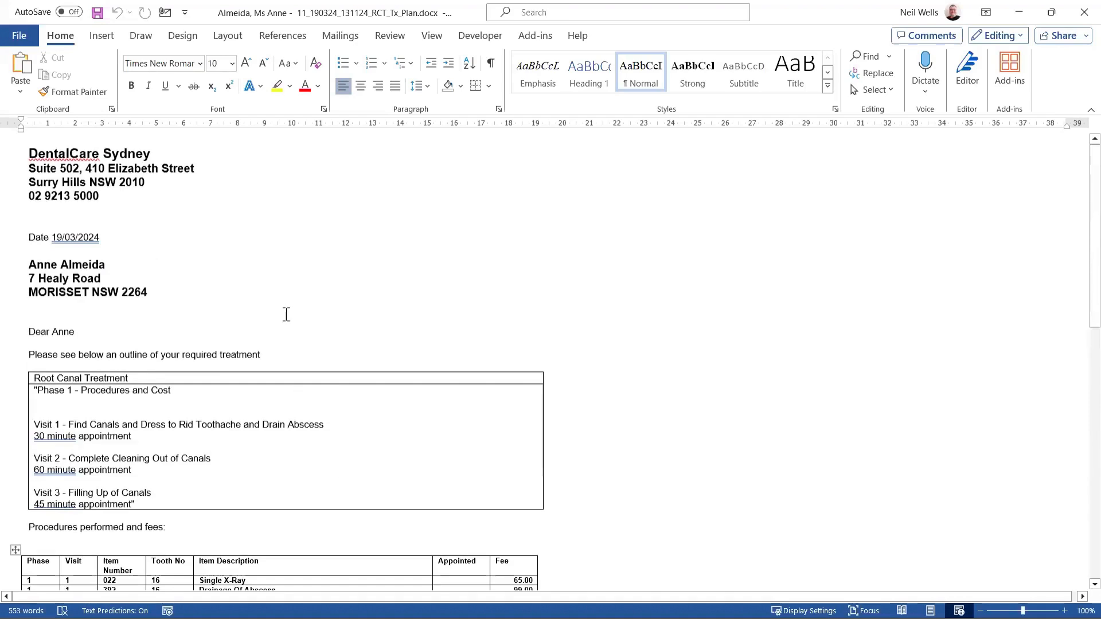
Close the case presentation letter and save it to the patient's record.
{"action": "left_click", "coordinate": [17, 35]}
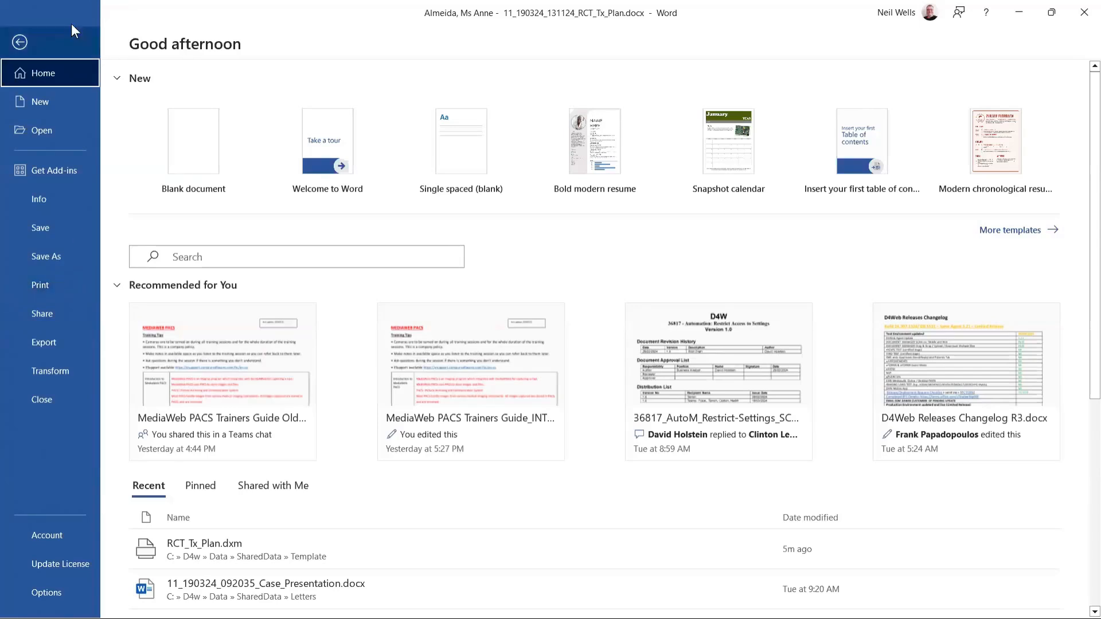
{"action": "left_click", "coordinate": [21, 42]}
{"action": "left_click", "coordinate": [281, 224]}
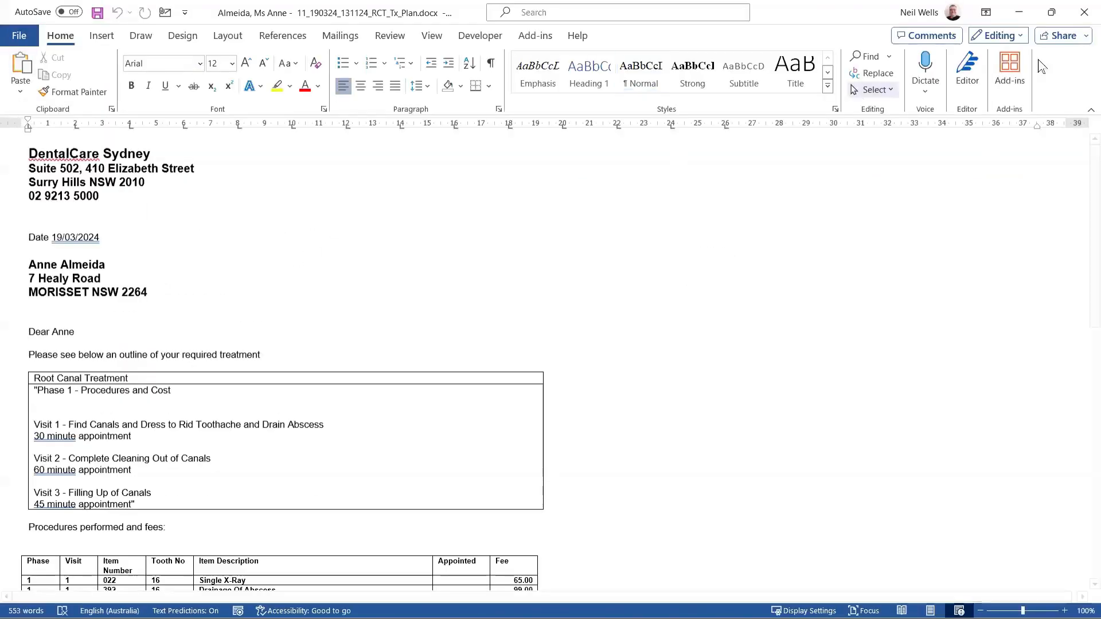
{"action": "left_click", "coordinate": [1077, 16]}
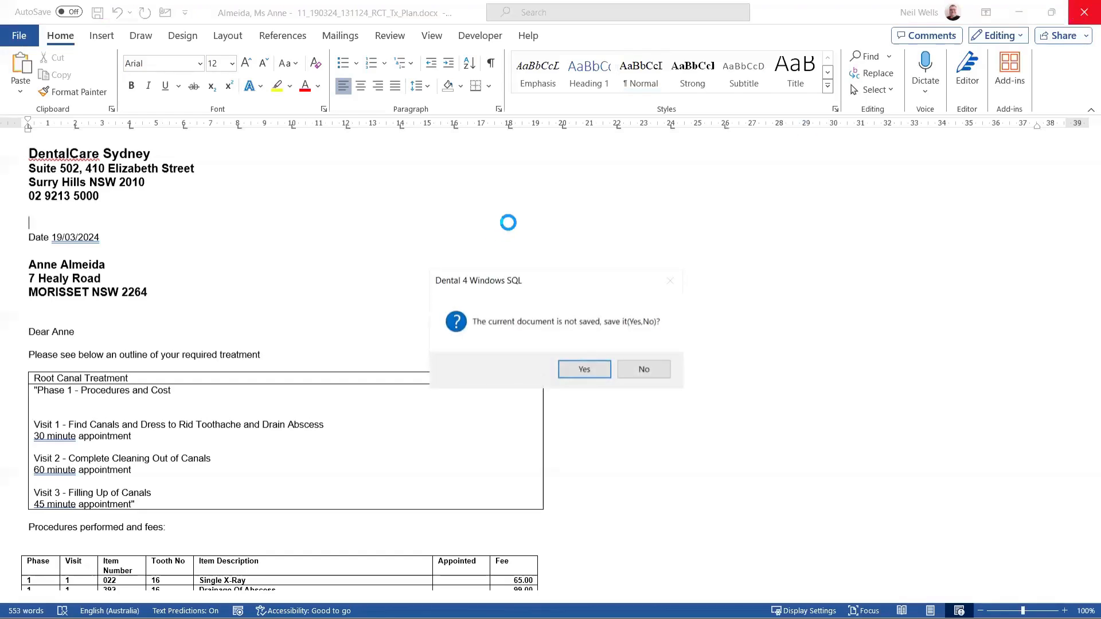
{"action": "left_click", "coordinate": [586, 372]}
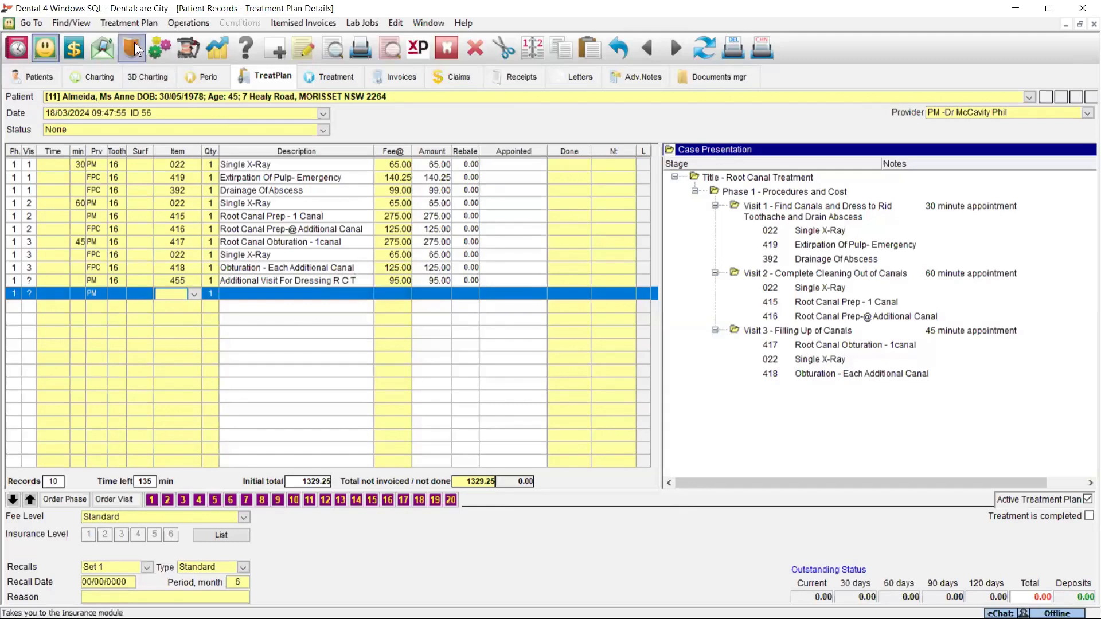
Open the existing RCT_Tx_Plan case presentation letter from the treatment plan and go to its beginning.
{"action": "left_click", "coordinate": [124, 19]}
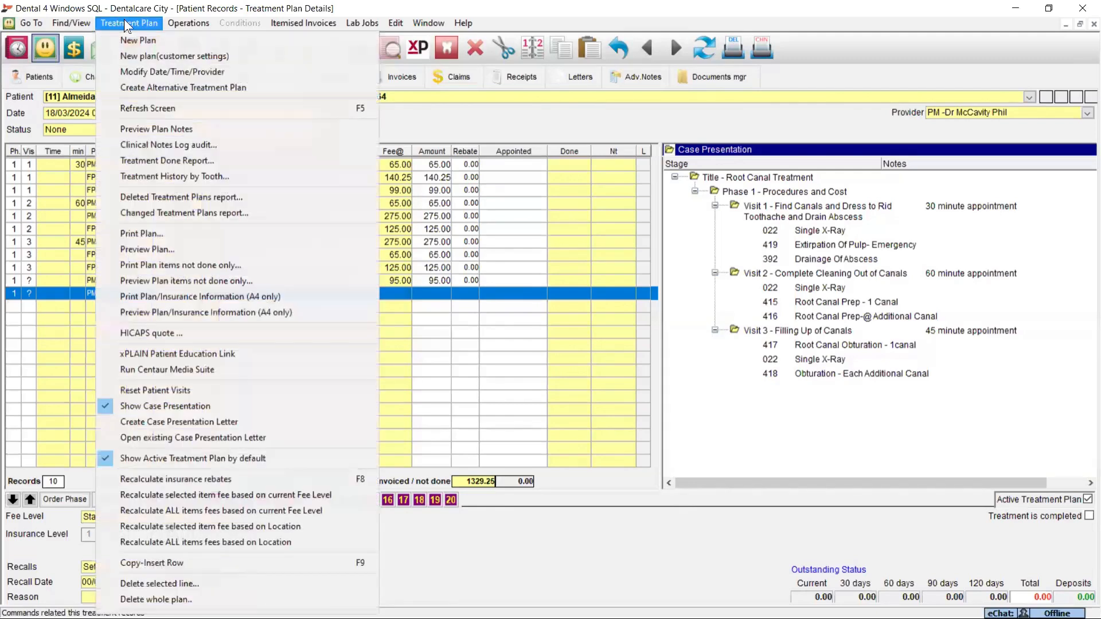
{"action": "left_click", "coordinate": [198, 439]}
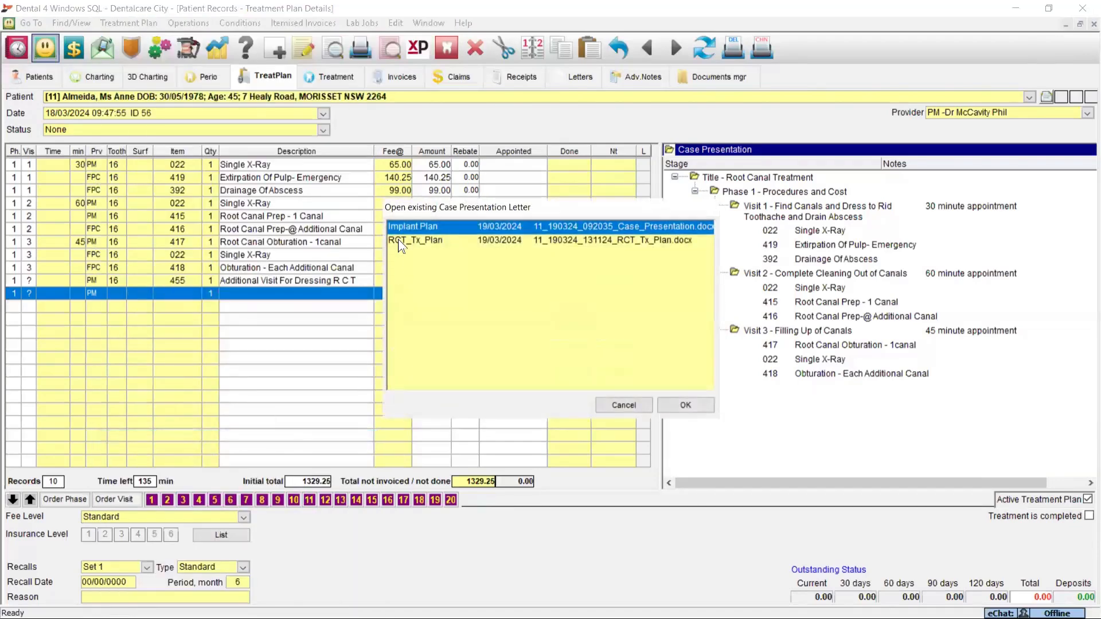
{"action": "left_click", "coordinate": [405, 242]}
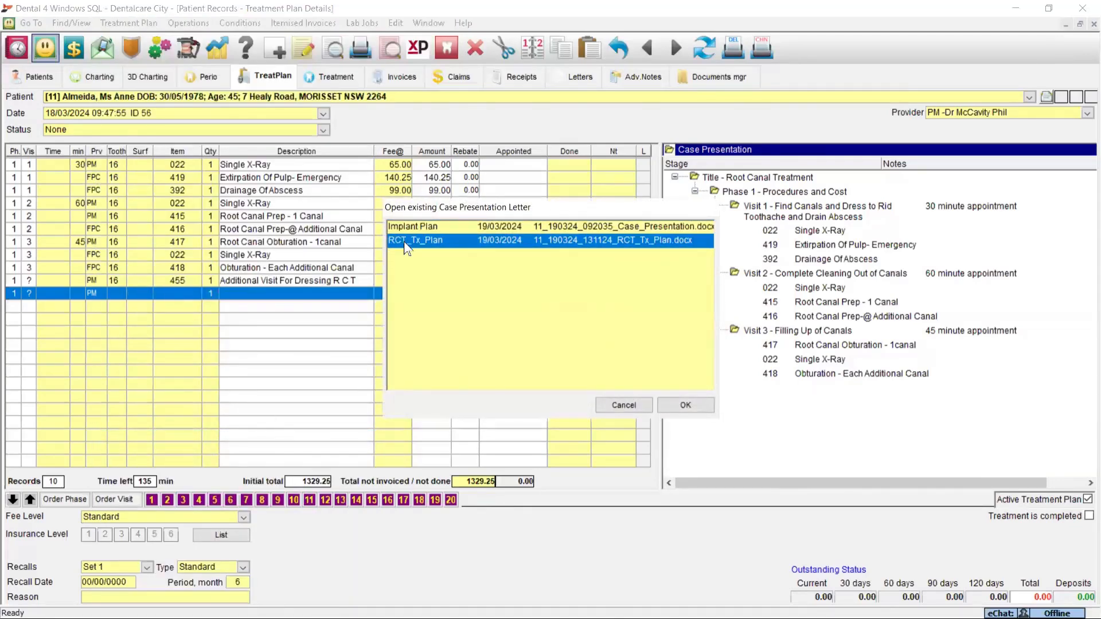
{"action": "left_click", "coordinate": [686, 405]}
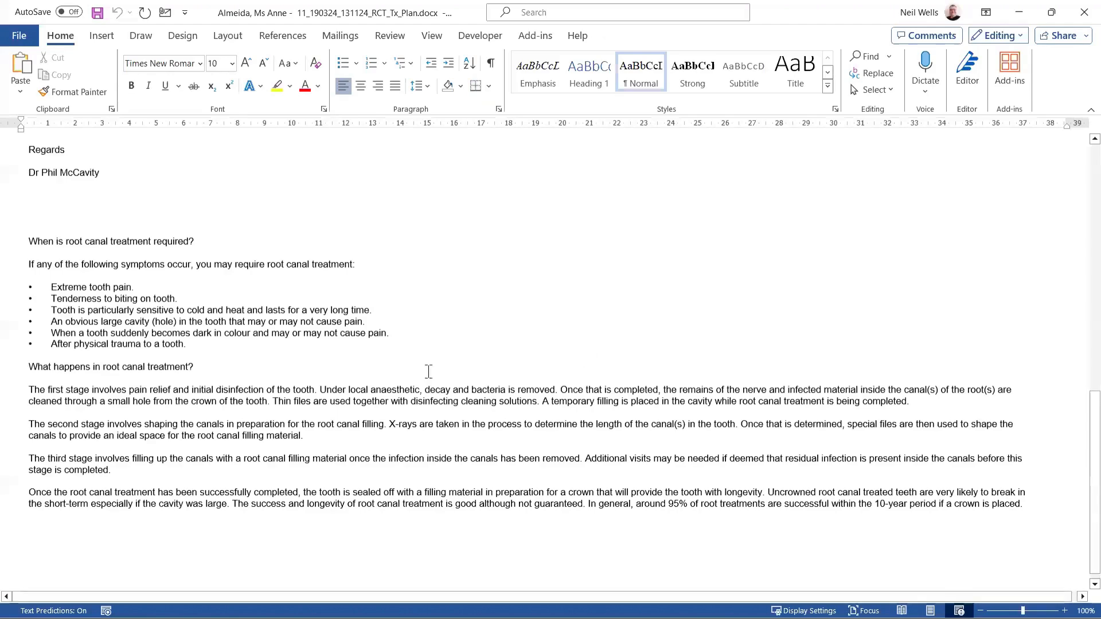
{"action": "scroll", "coordinate": [429, 371], "scroll_direction": "up", "scroll_amount": 15}
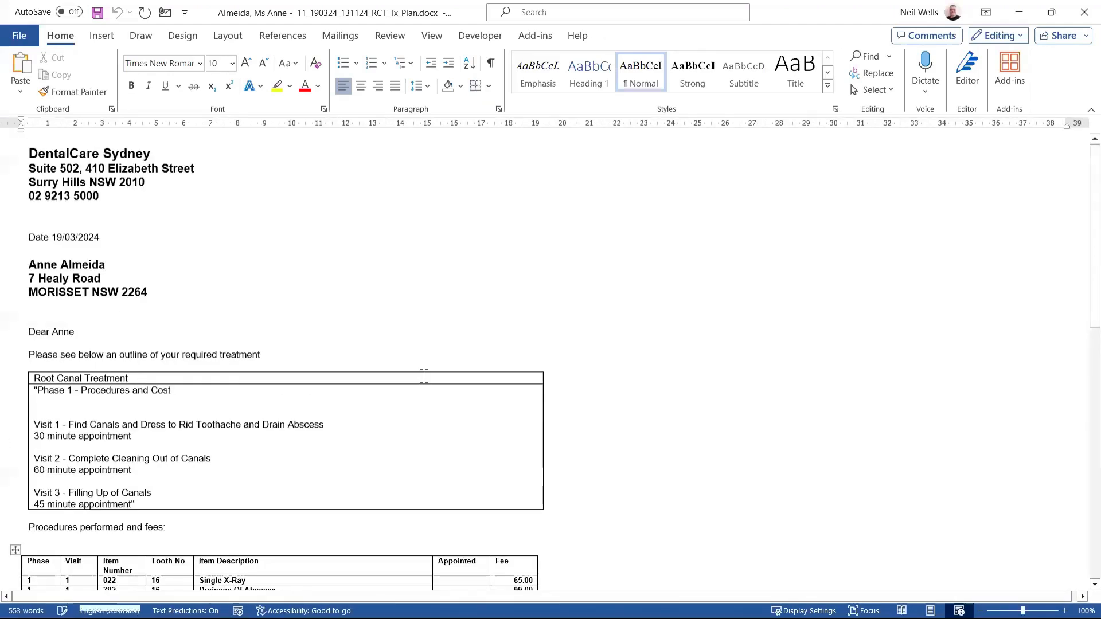
Examine the InsertD4W add-in's charting options for adding 2D or 3D condition and treatment images to the letter.
{"action": "left_click", "coordinate": [102, 36]}
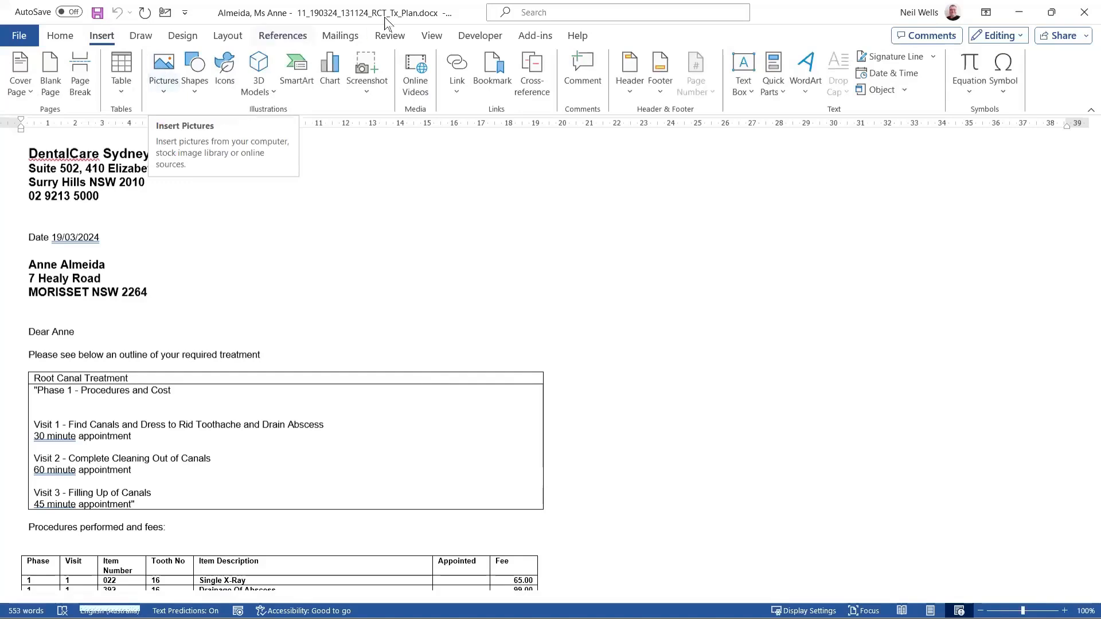
{"action": "left_click", "coordinate": [538, 35]}
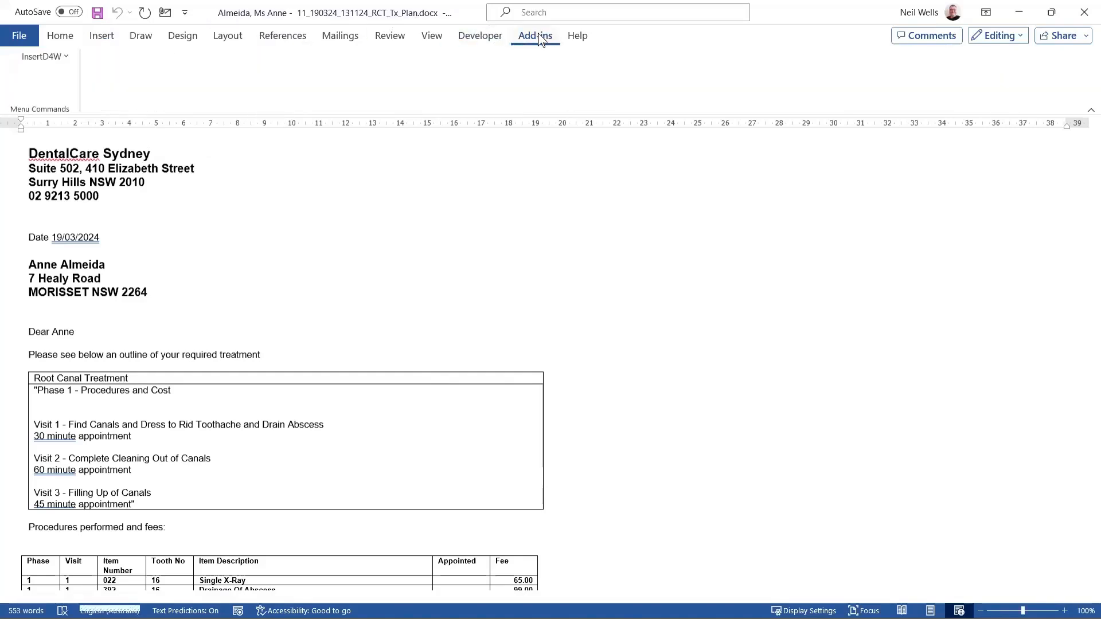
{"action": "left_click", "coordinate": [59, 54]}
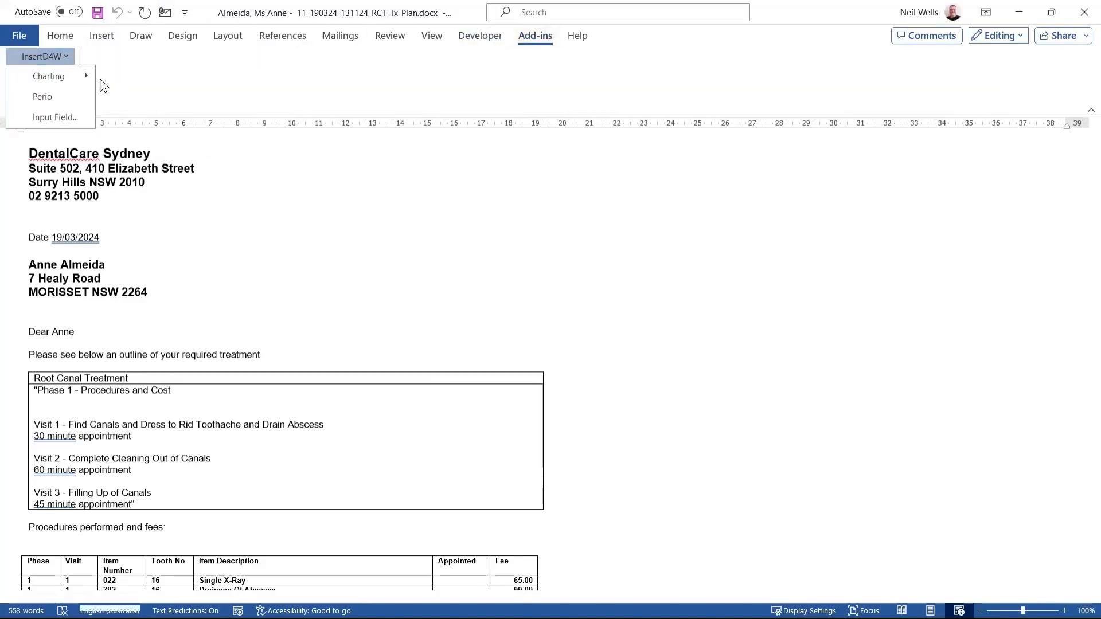
{"action": "mouse_move", "coordinate": [60, 81]}
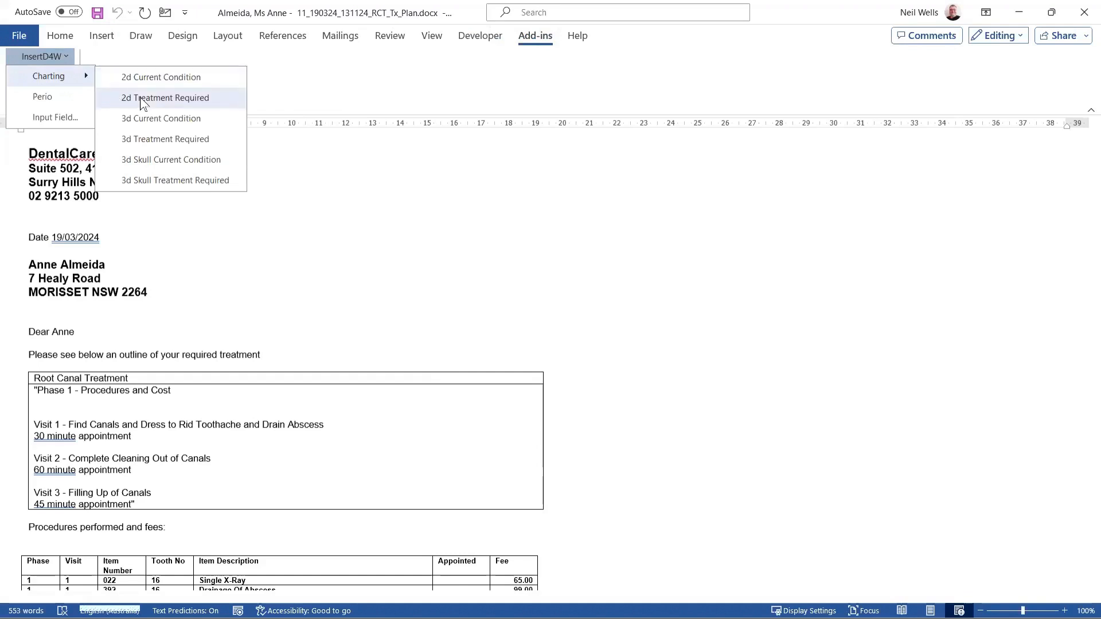
{"action": "left_click", "coordinate": [292, 235]}
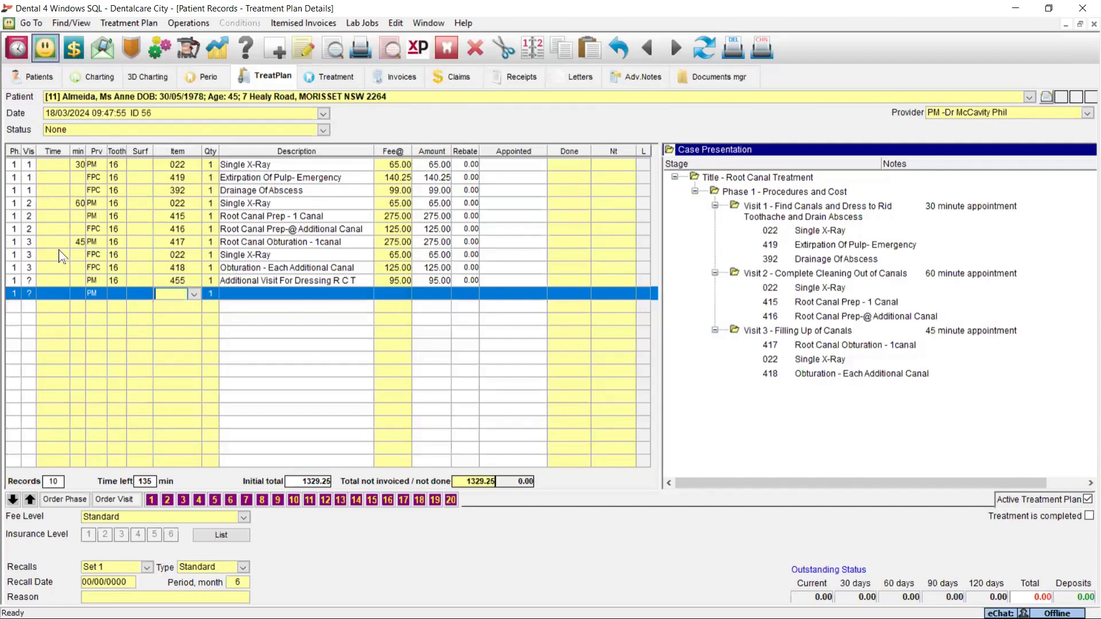
Start a patient appointment in today's appointment book for Room 1 at 11:15 and choose the treatment plan's patient from the recent patients.
{"action": "left_click", "coordinate": [14, 49]}
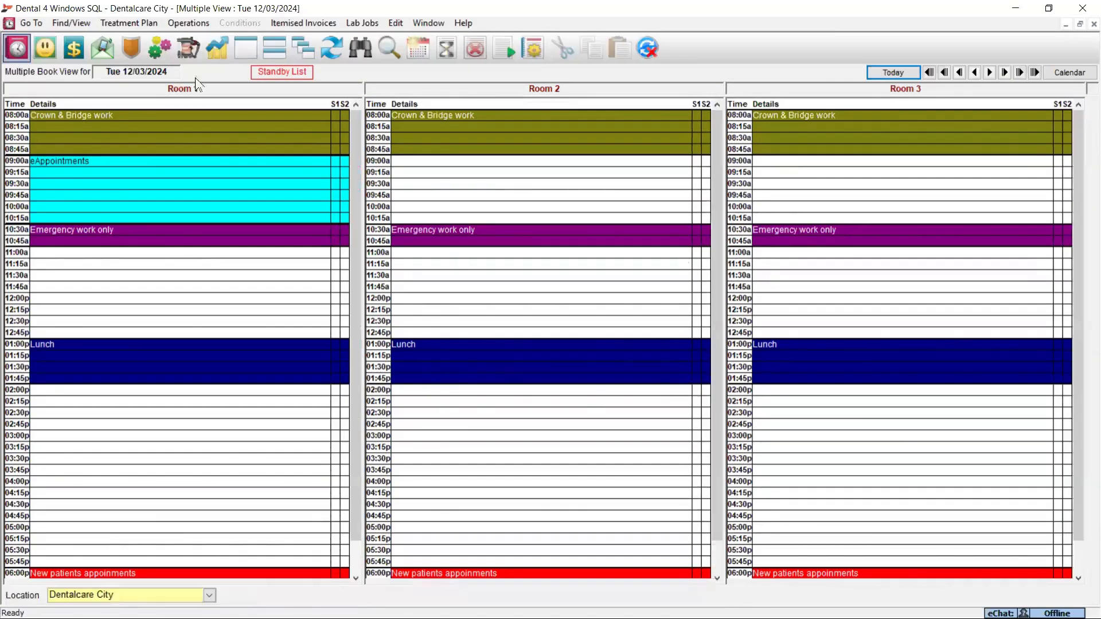
{"action": "left_click", "coordinate": [879, 72]}
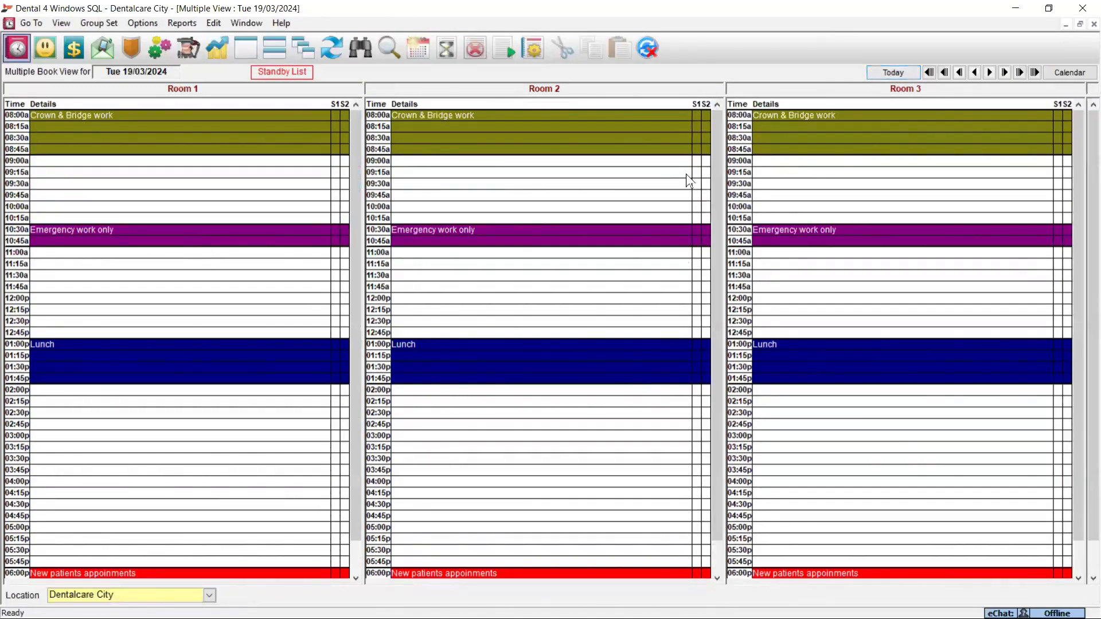
{"action": "right_click", "coordinate": [186, 262]}
{"action": "mouse_move", "coordinate": [277, 195]}
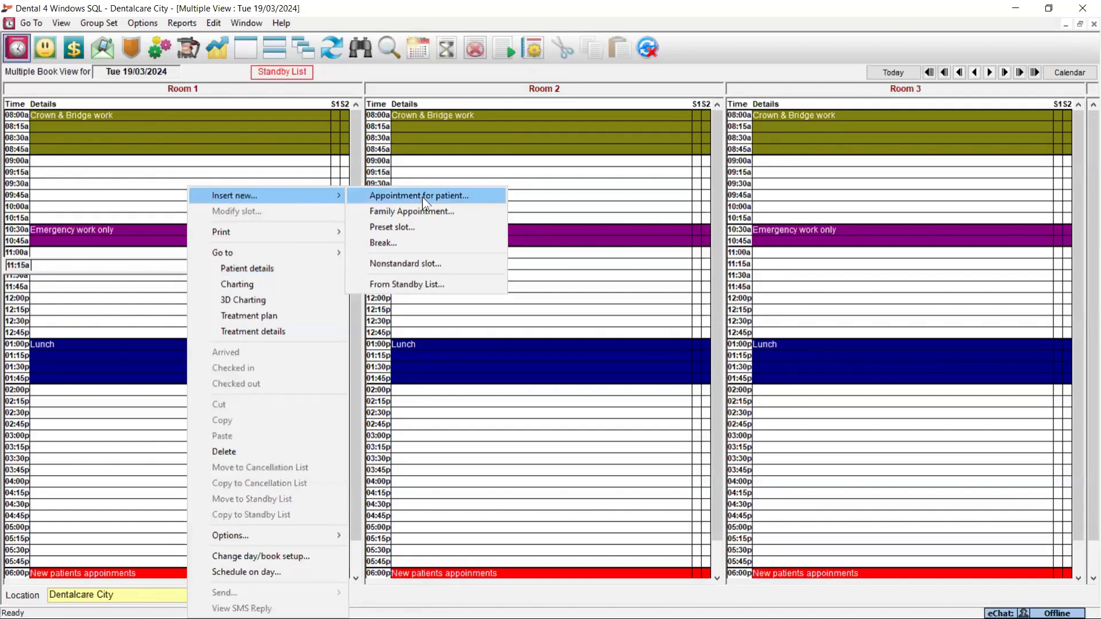
{"action": "left_click", "coordinate": [422, 196]}
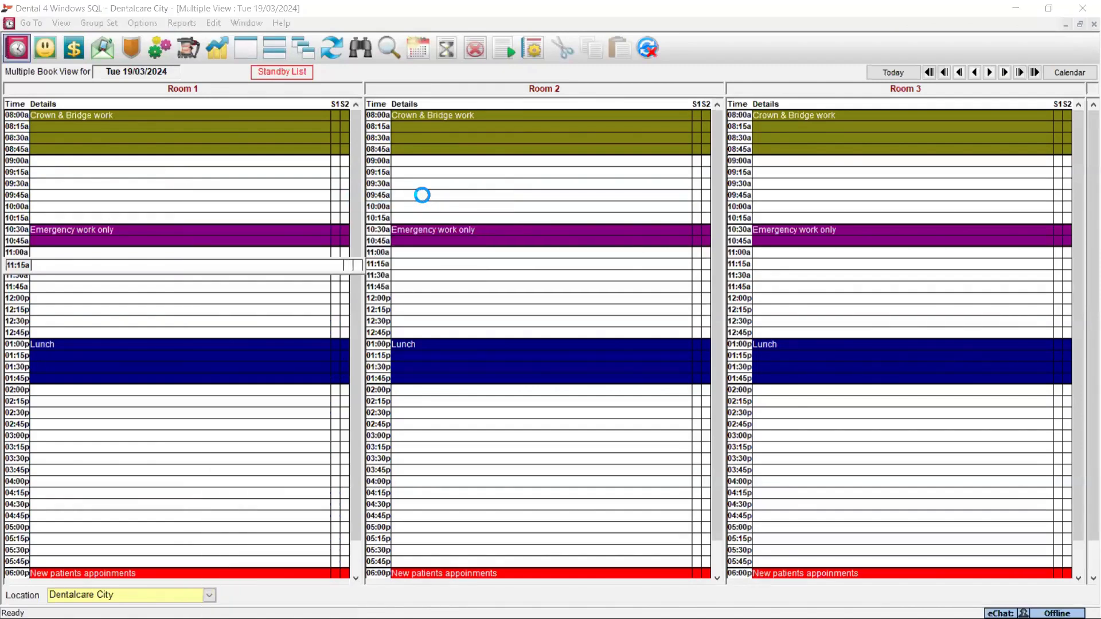
{"action": "left_click", "coordinate": [536, 184]}
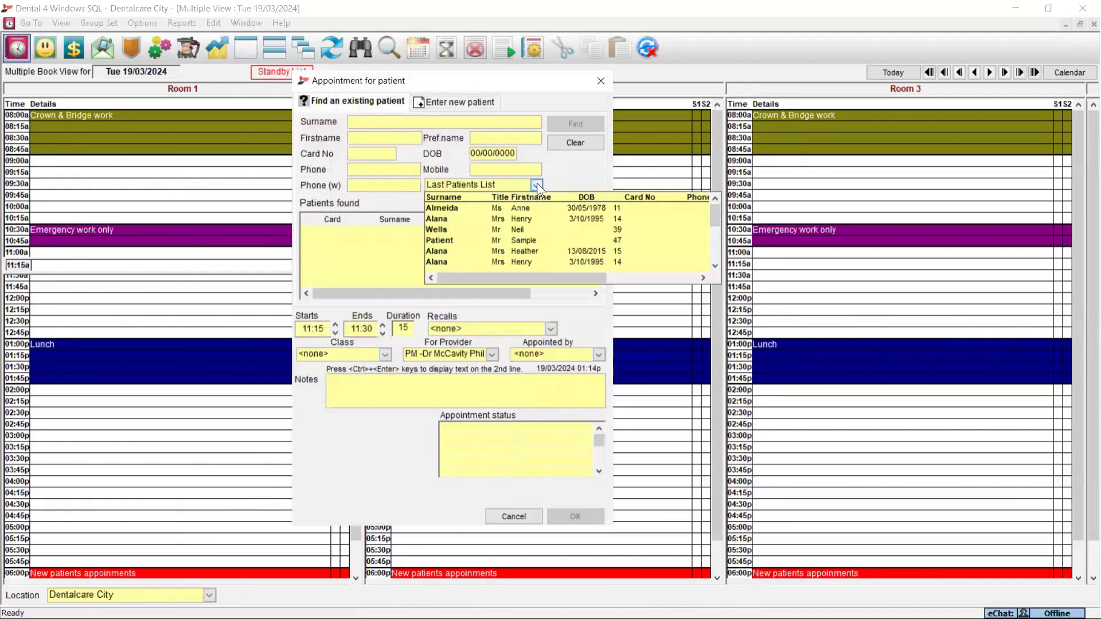
{"action": "left_click", "coordinate": [536, 207]}
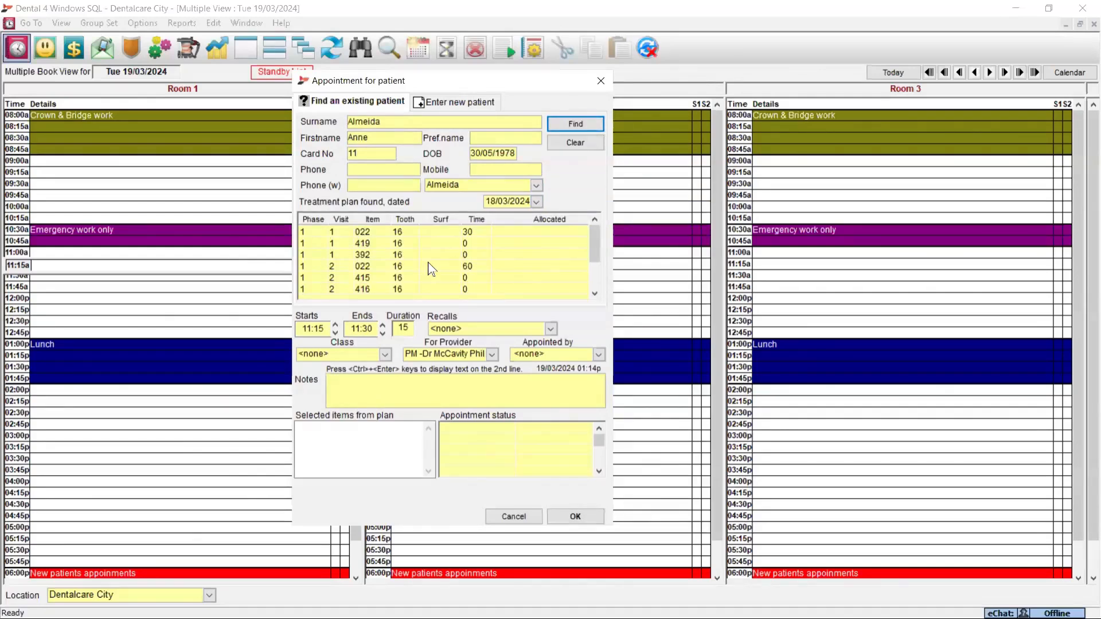
Allocate the Visit 1 treatment plan items 022, 419 and 392 to the appointment and book it.
{"action": "scroll", "coordinate": [347, 269], "scroll_direction": "down", "scroll_amount": 1}
{"action": "scroll", "coordinate": [347, 269], "scroll_direction": "down", "scroll_amount": 1}
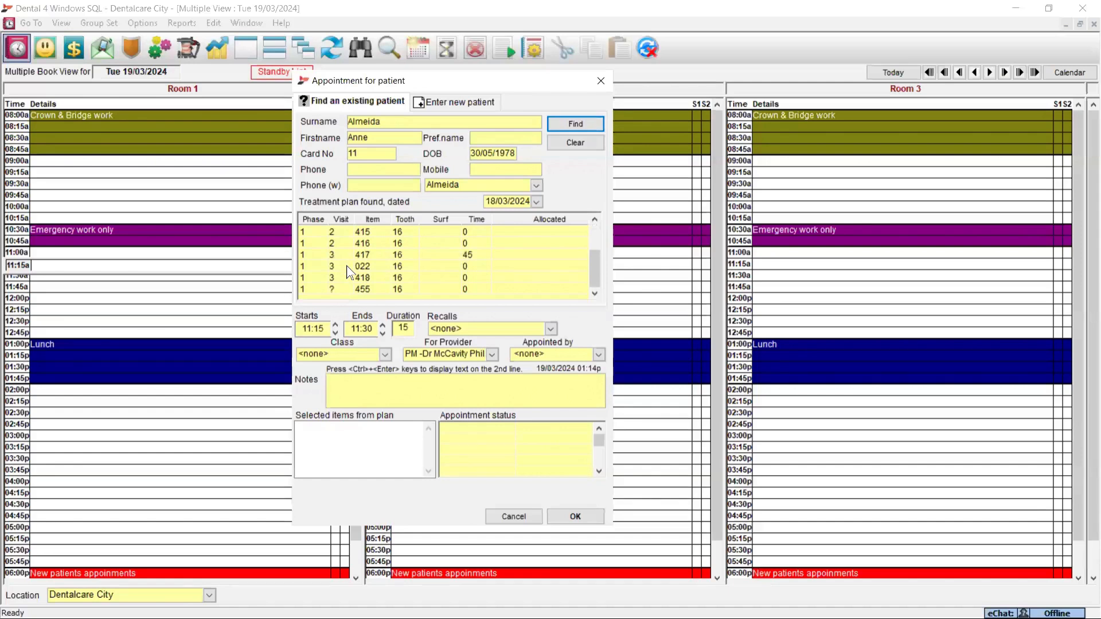
{"action": "scroll", "coordinate": [361, 275], "scroll_direction": "up", "scroll_amount": 2}
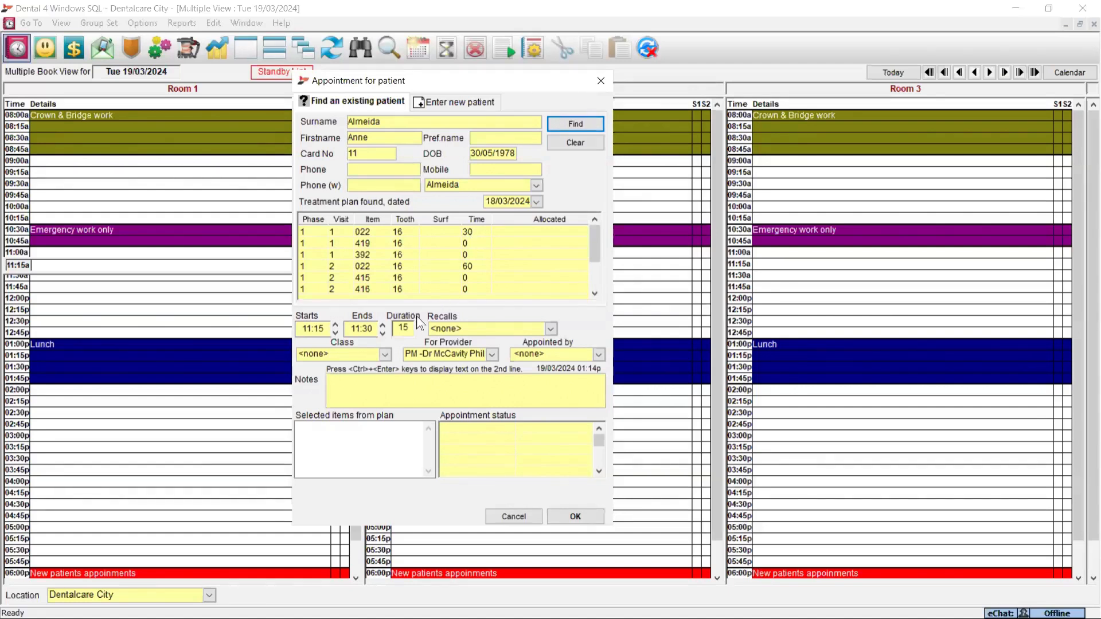
{"action": "left_click", "coordinate": [365, 243]}
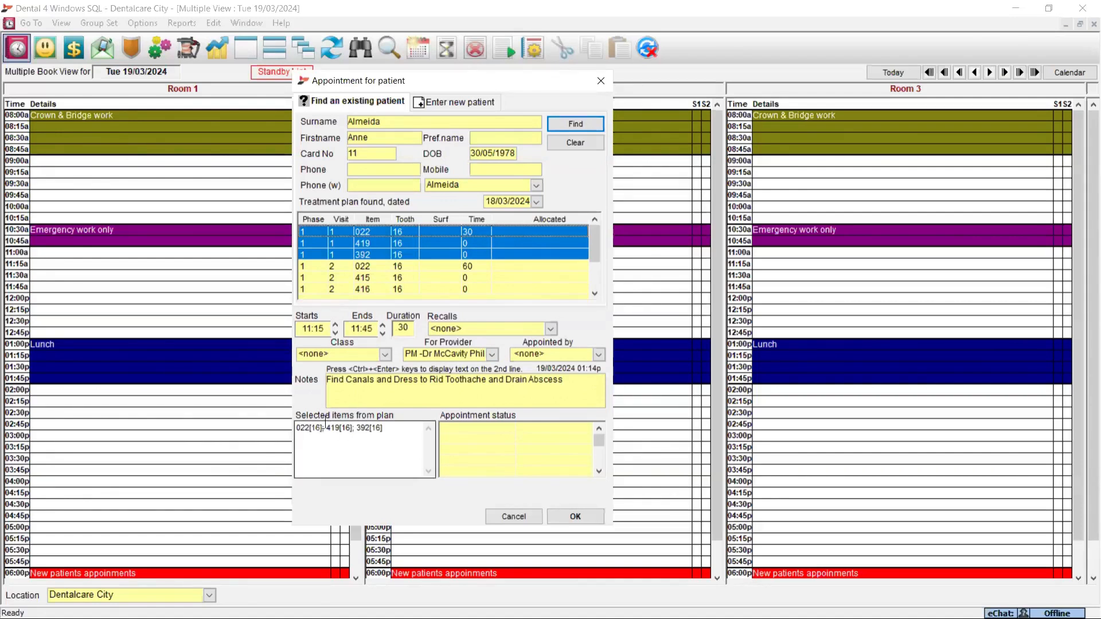
{"action": "left_click", "coordinate": [570, 518]}
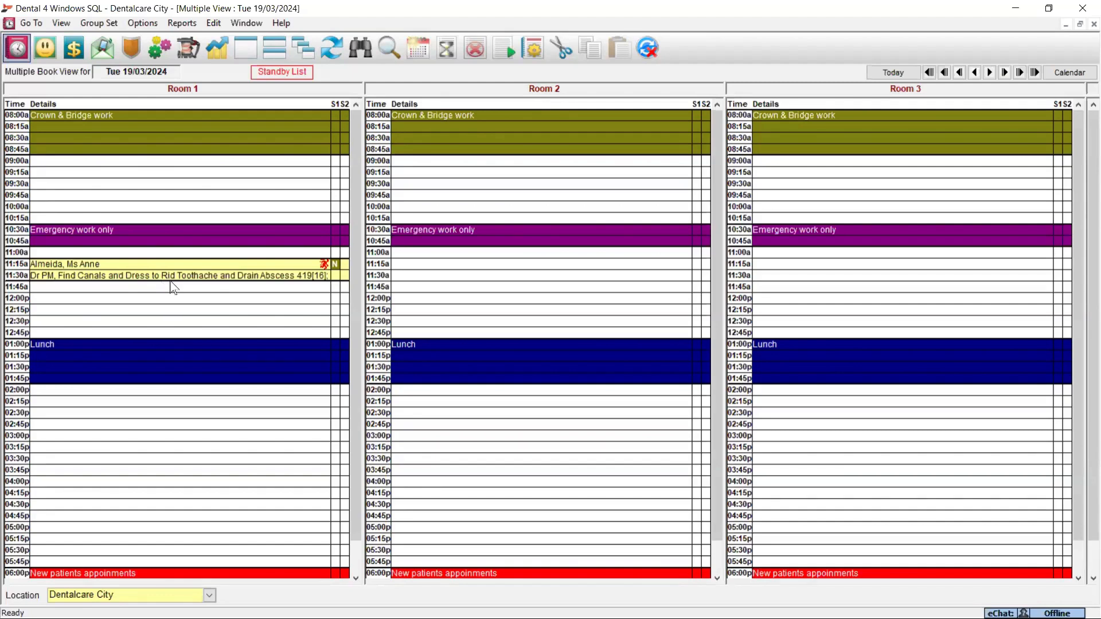
Run the Planned Production report for Room 1 for today, review the plan fees and close it.
{"action": "left_click", "coordinate": [188, 26]}
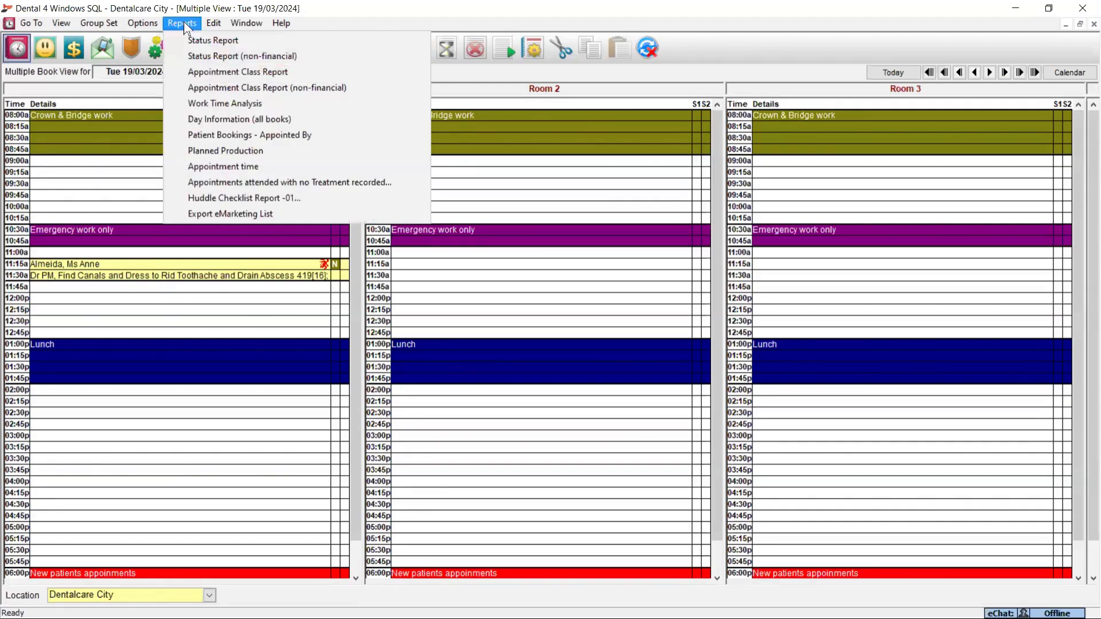
{"action": "left_click", "coordinate": [208, 150]}
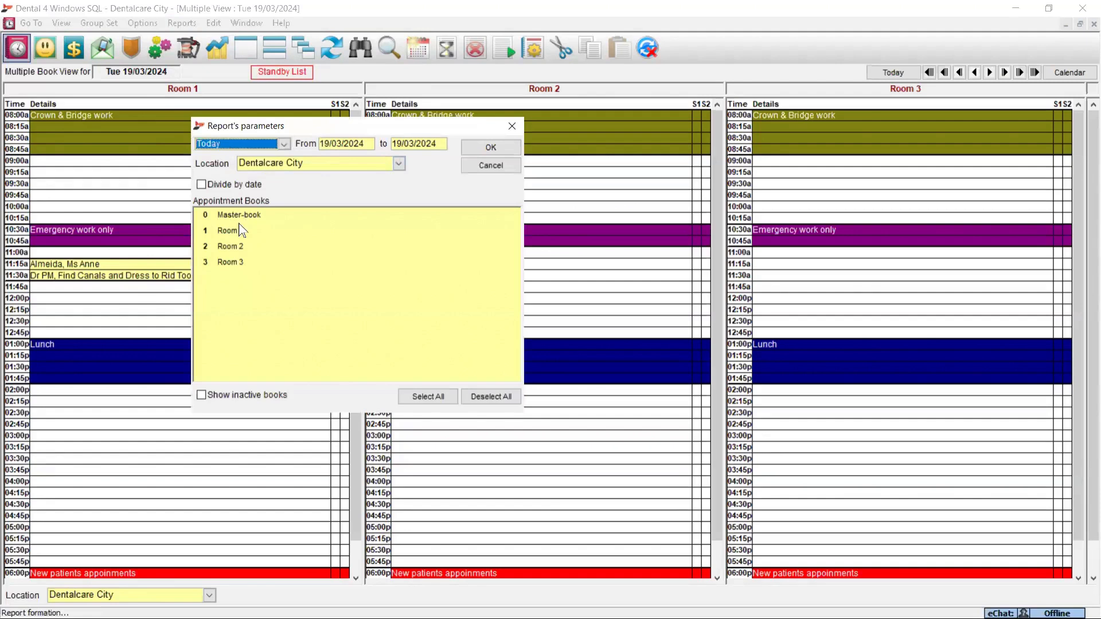
{"action": "left_click", "coordinate": [231, 232]}
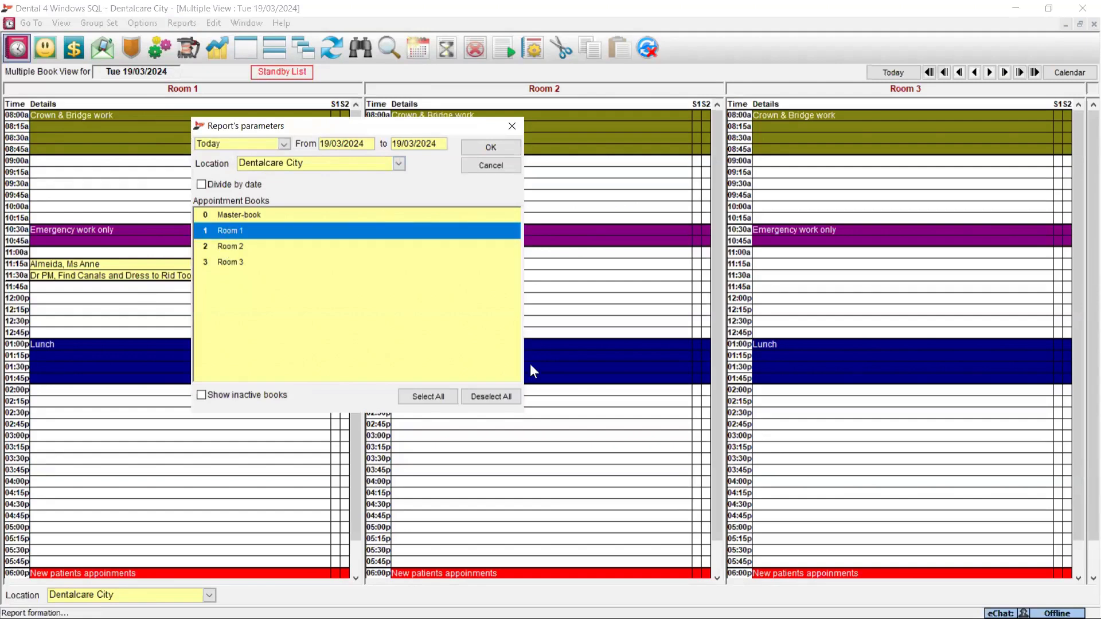
{"action": "left_click", "coordinate": [497, 147]}
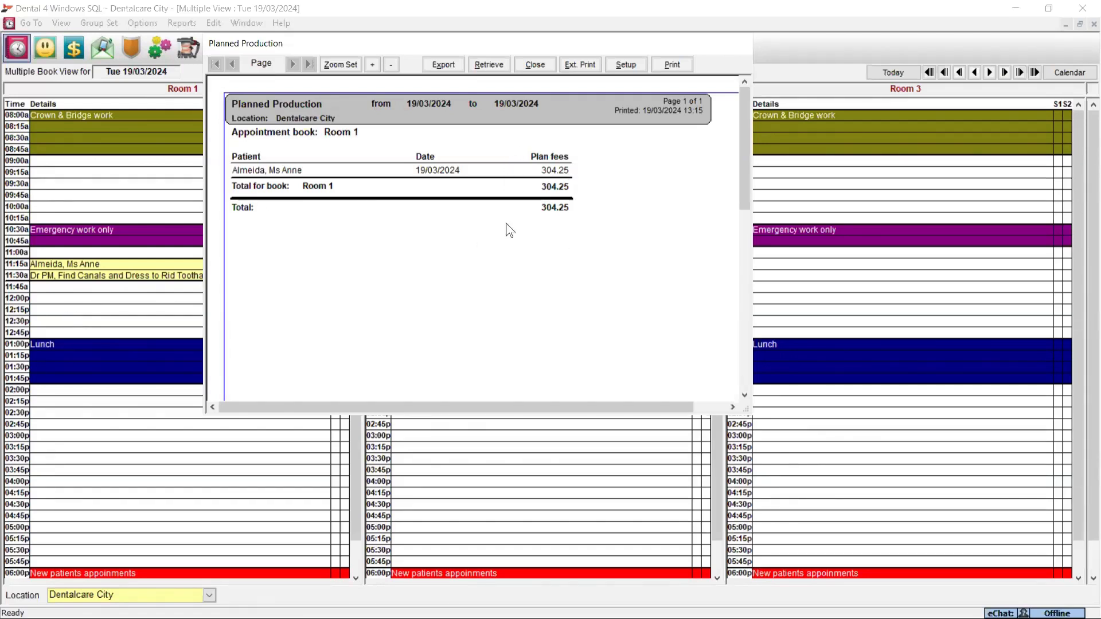
{"action": "left_click", "coordinate": [538, 66]}
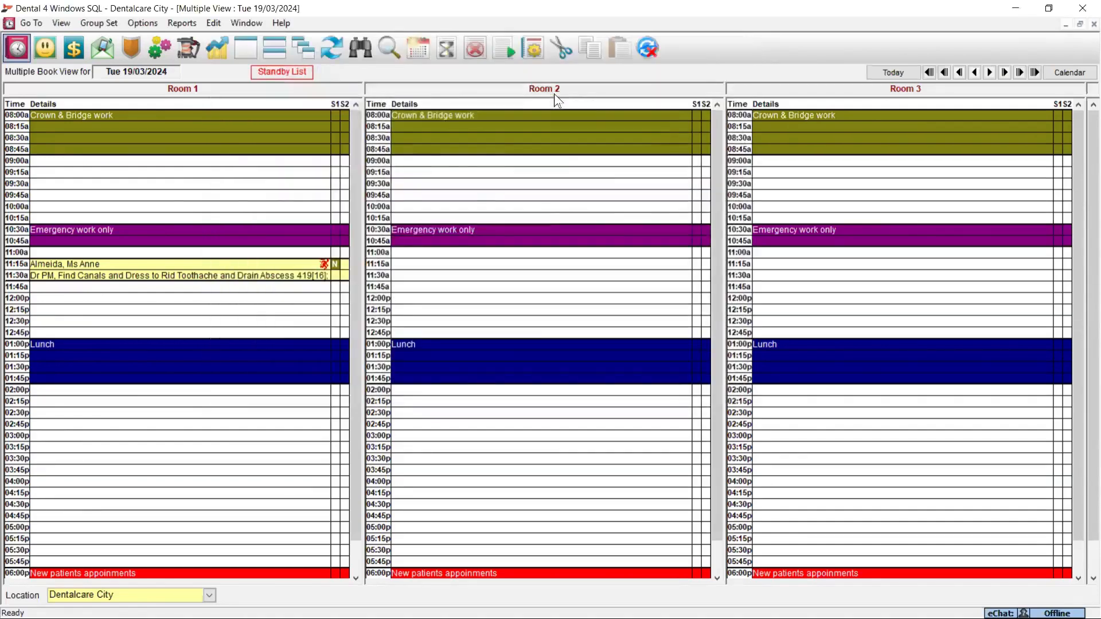
Return to the patient's treatment plan and reopen the RCT_Tx_Plan letter to review its visit outline and fee table.
{"action": "left_click", "coordinate": [176, 178]}
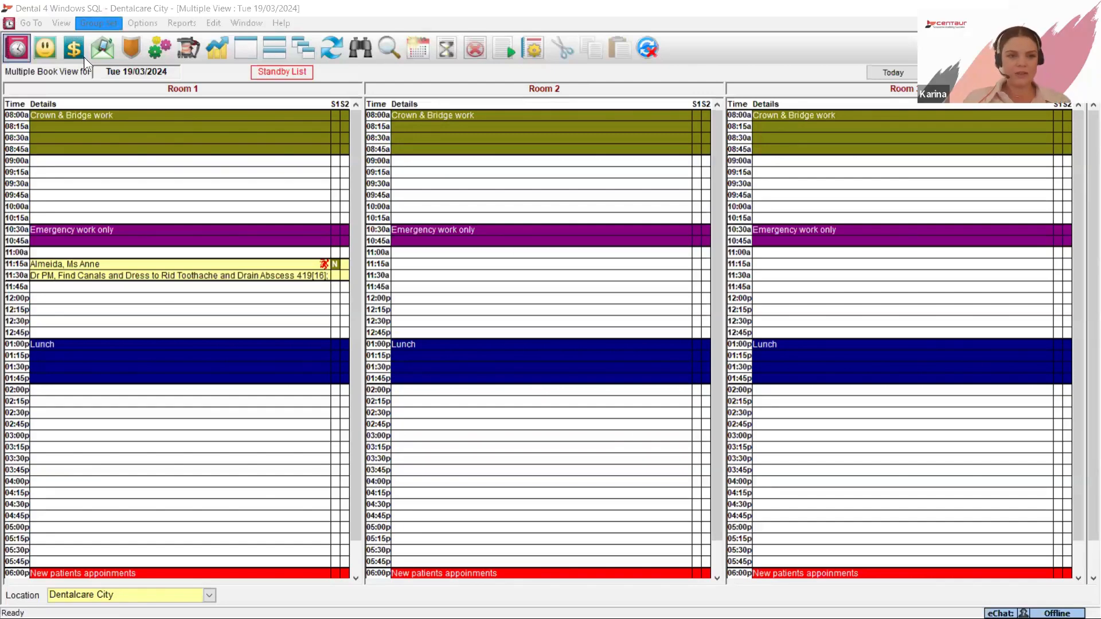
{"action": "left_click", "coordinate": [41, 50]}
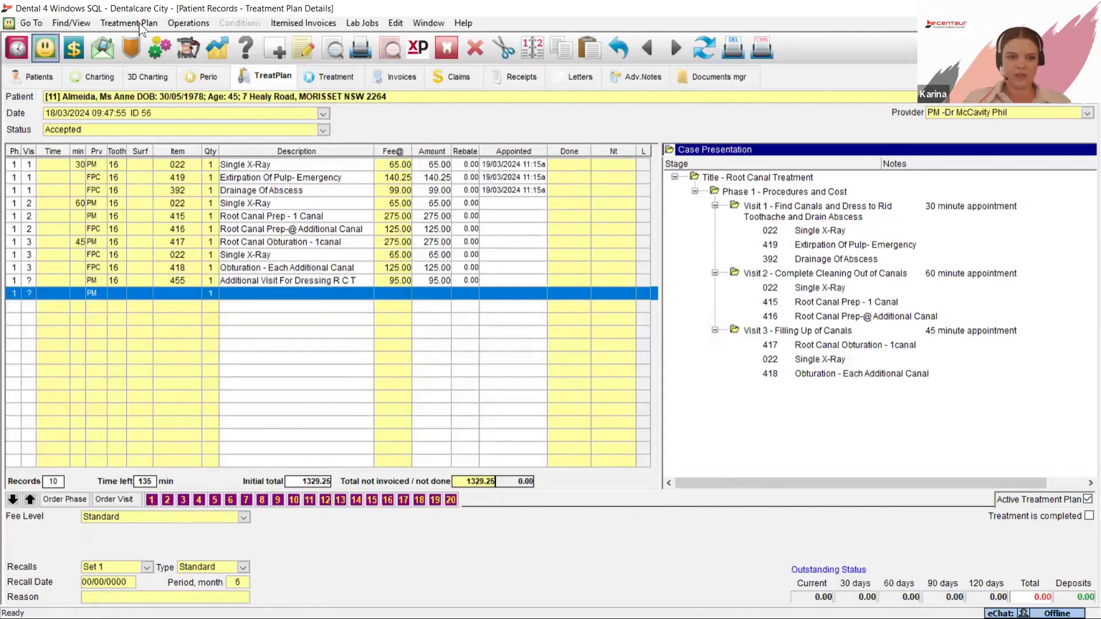
{"action": "left_click", "coordinate": [141, 23]}
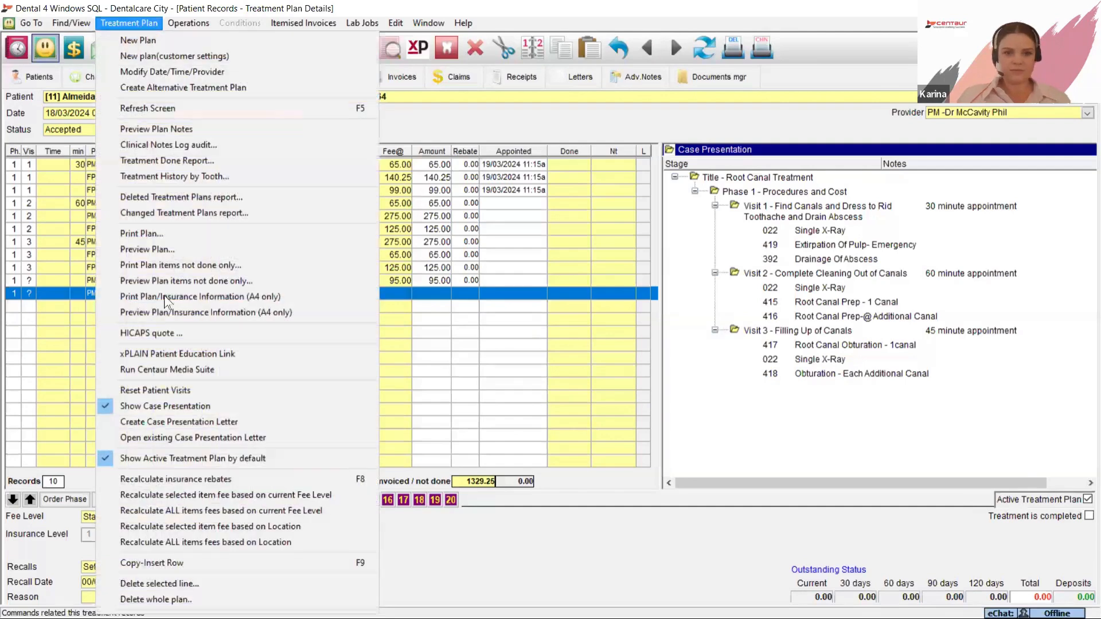
{"action": "left_click", "coordinate": [192, 438]}
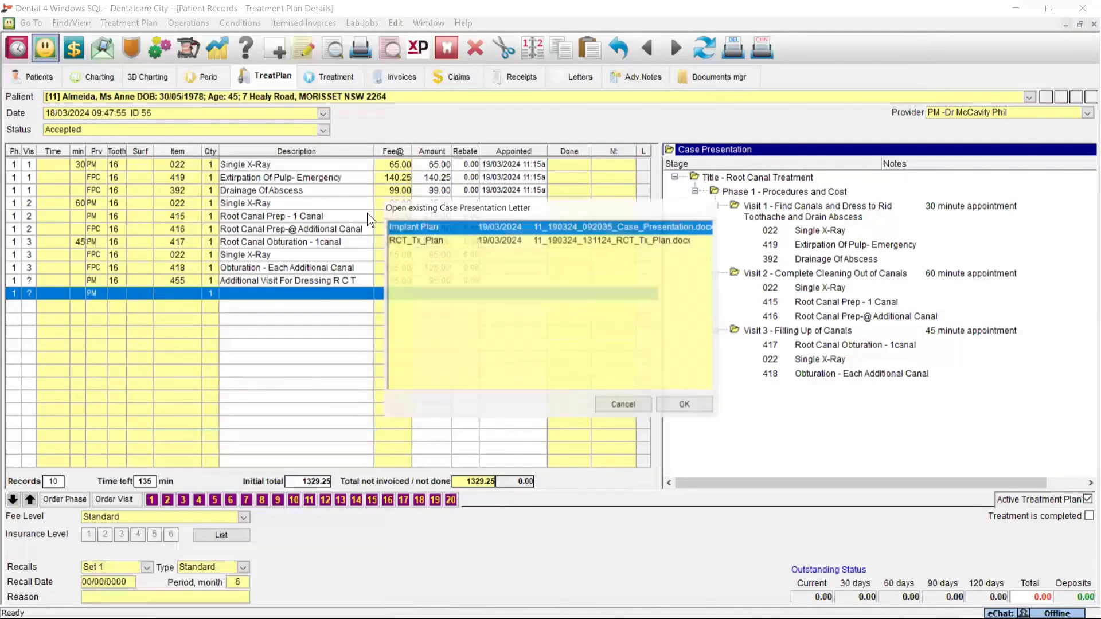
{"action": "left_click", "coordinate": [411, 239]}
{"action": "left_click", "coordinate": [686, 406]}
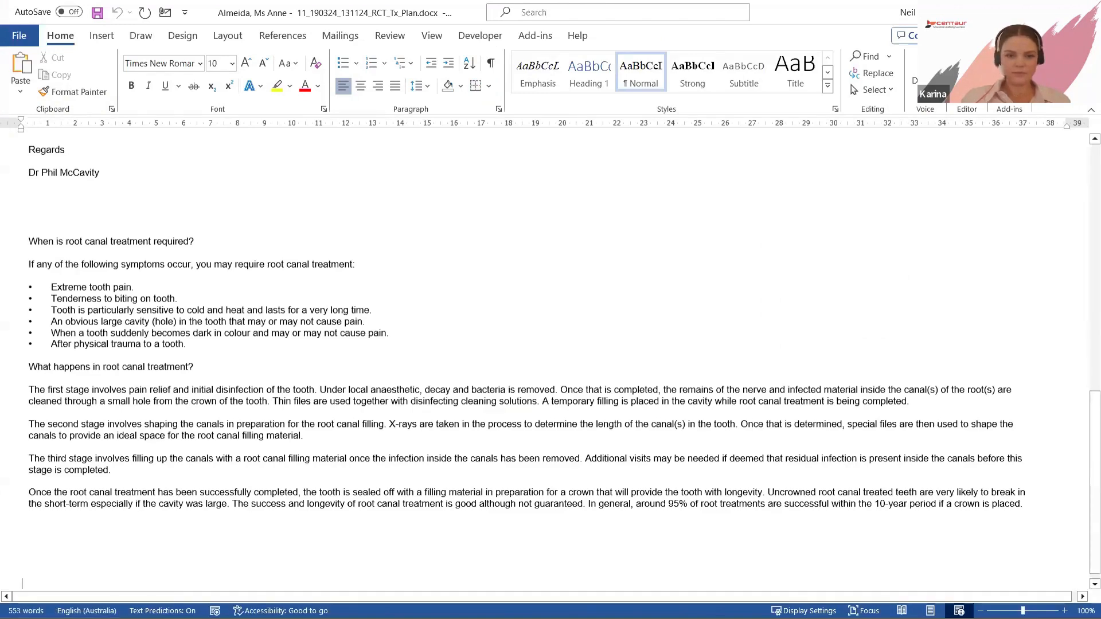
{"action": "scroll", "coordinate": [299, 289], "scroll_direction": "up", "scroll_amount": 15}
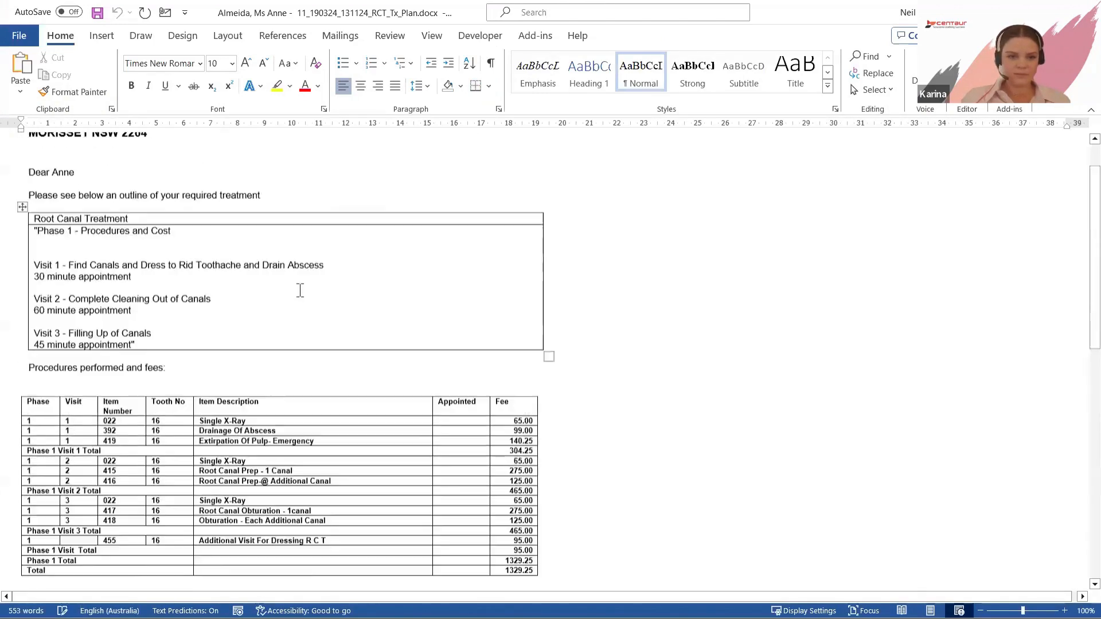
Examine the D4W charting and illustration options available for inserting content into the letter.
{"action": "left_click", "coordinate": [544, 37]}
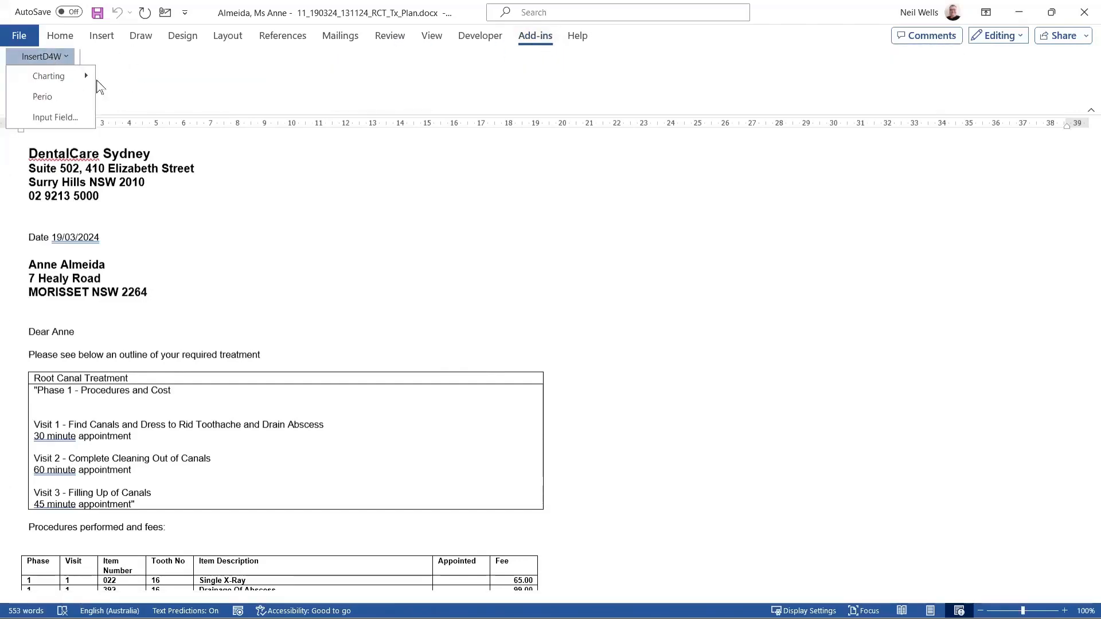
{"action": "mouse_move", "coordinate": [58, 79]}
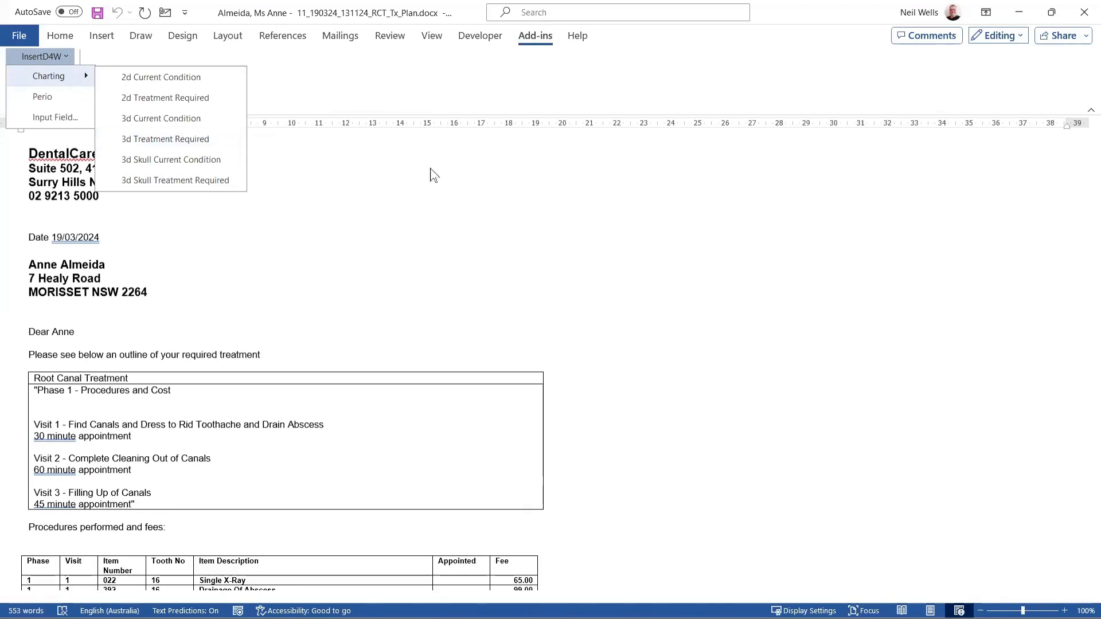
{"action": "left_click", "coordinate": [415, 177]}
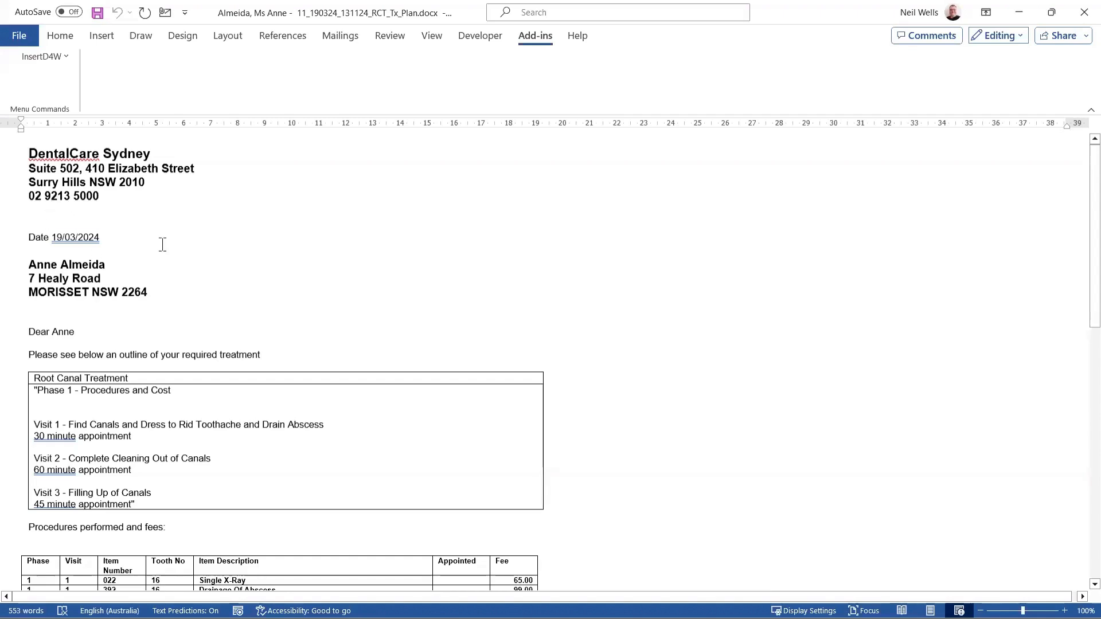
{"action": "left_click", "coordinate": [98, 40]}
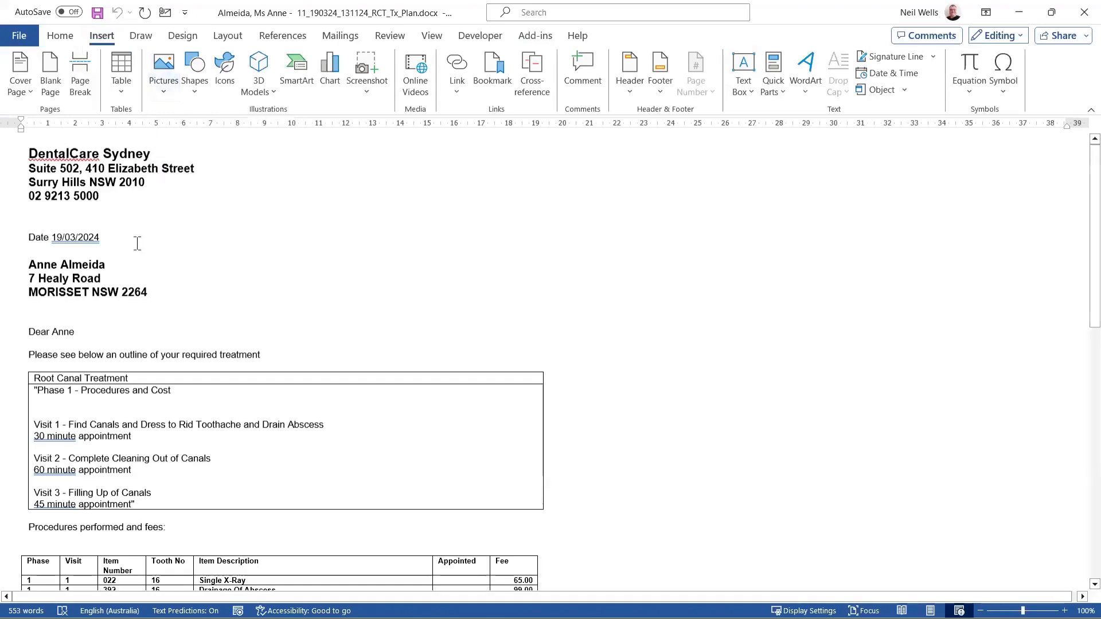
Switch to Dental 4 Windows, review the commands for the patient's record, and display the patient photo area instead of the custom fields.
{"action": "left_click", "coordinate": [1020, 12]}
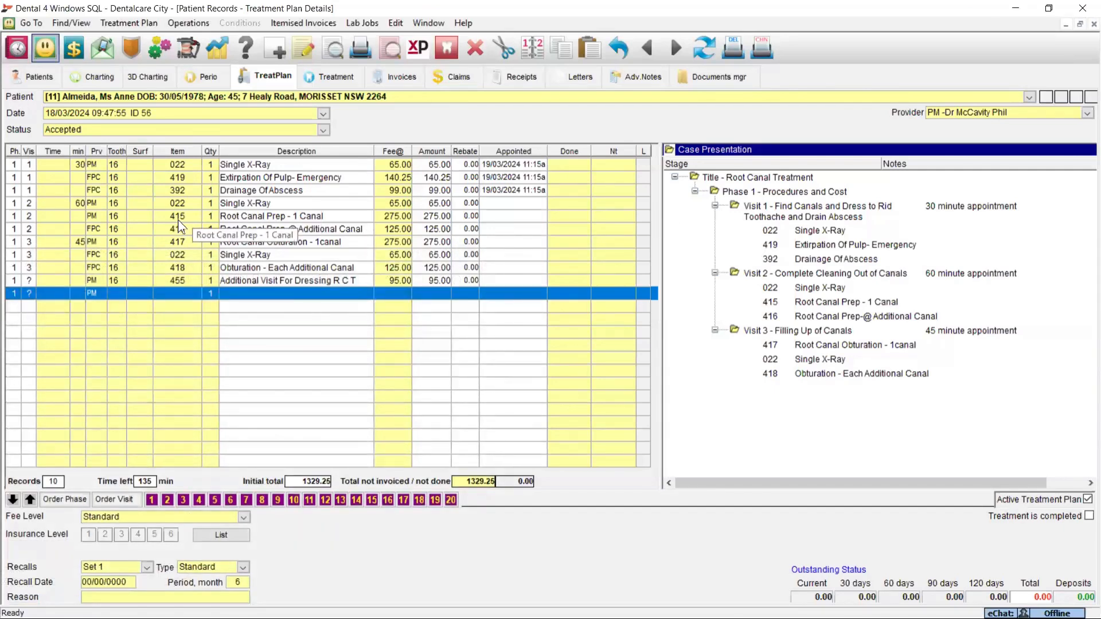
{"action": "left_click", "coordinate": [30, 76]}
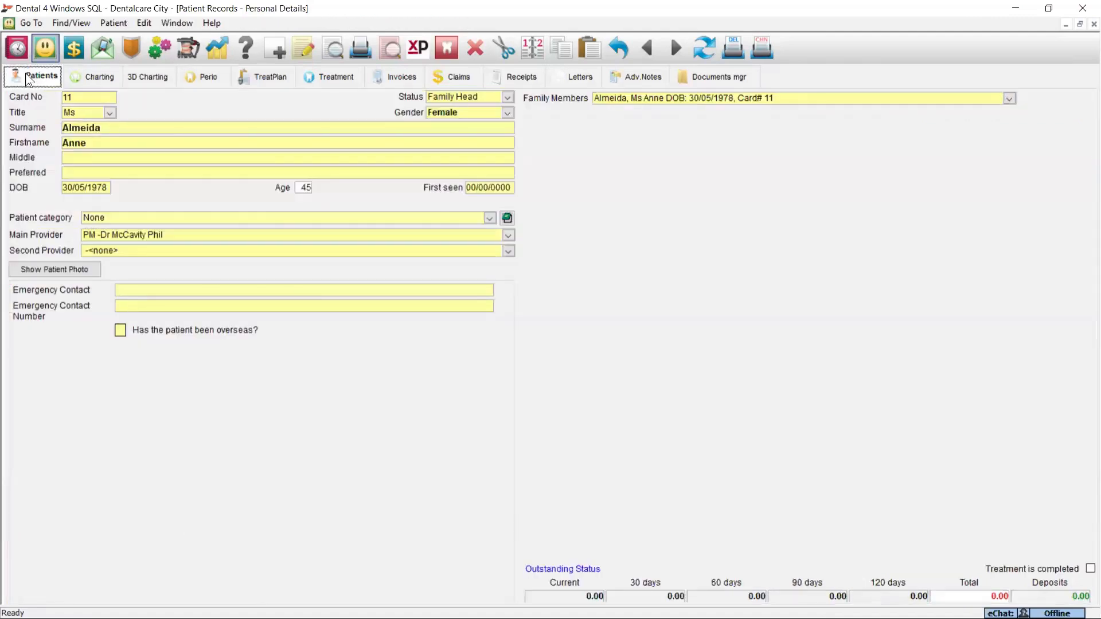
{"action": "left_click", "coordinate": [122, 24]}
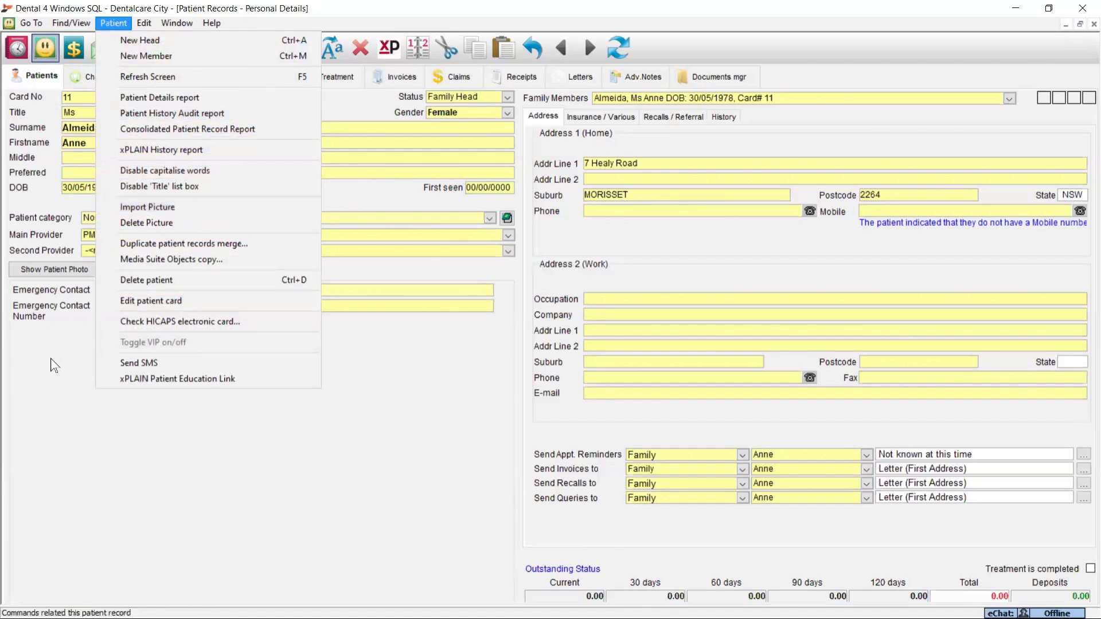
{"action": "left_click", "coordinate": [54, 363]}
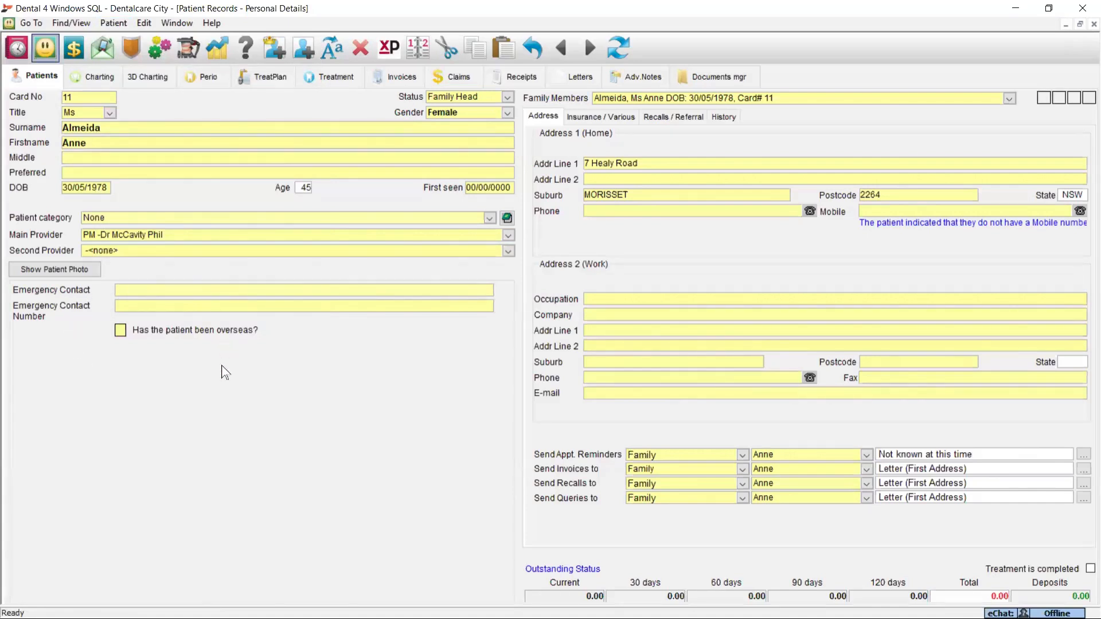
{"action": "left_click", "coordinate": [63, 270]}
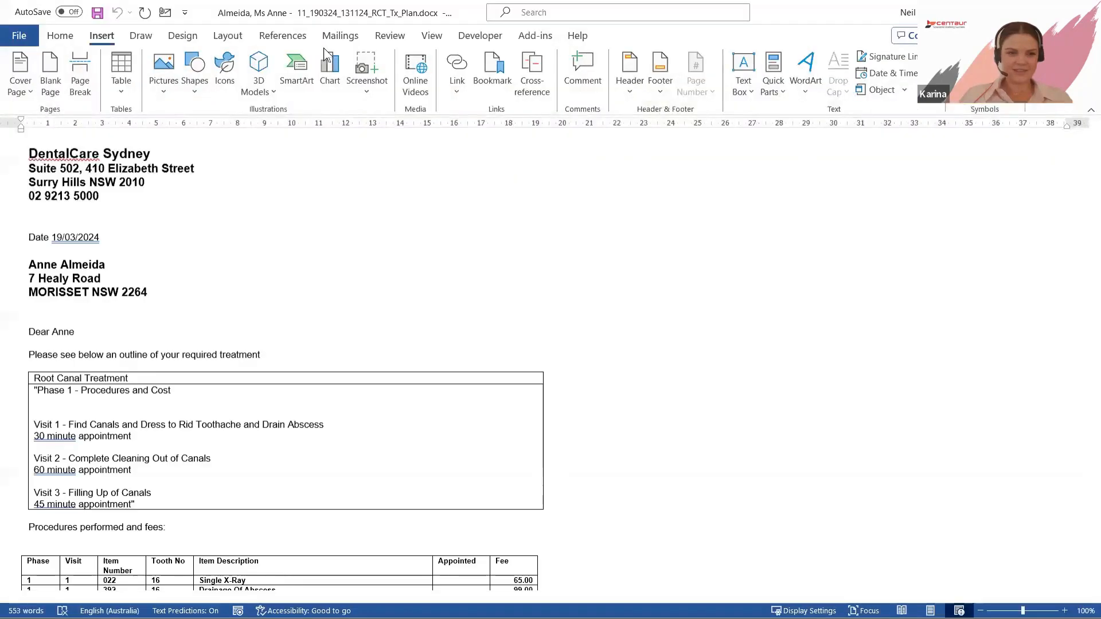
Switch to the Word letter and examine its D4W charting and input field insertion options.
{"action": "left_click", "coordinate": [539, 36]}
{"action": "left_click", "coordinate": [67, 56]}
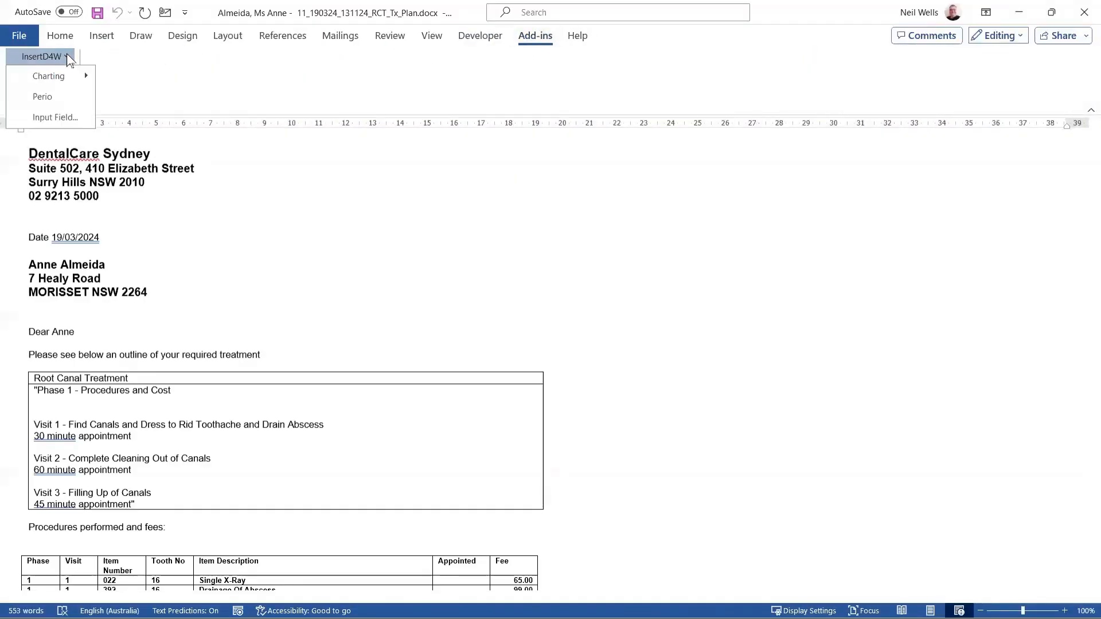
{"action": "mouse_move", "coordinate": [59, 77]}
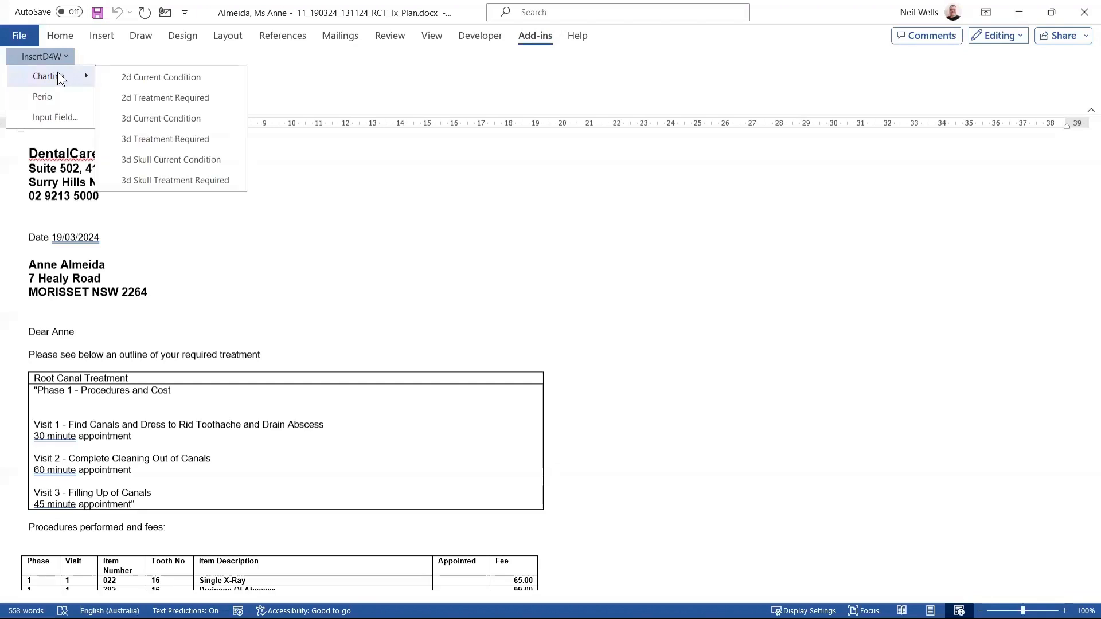
{"action": "left_click", "coordinate": [49, 117]}
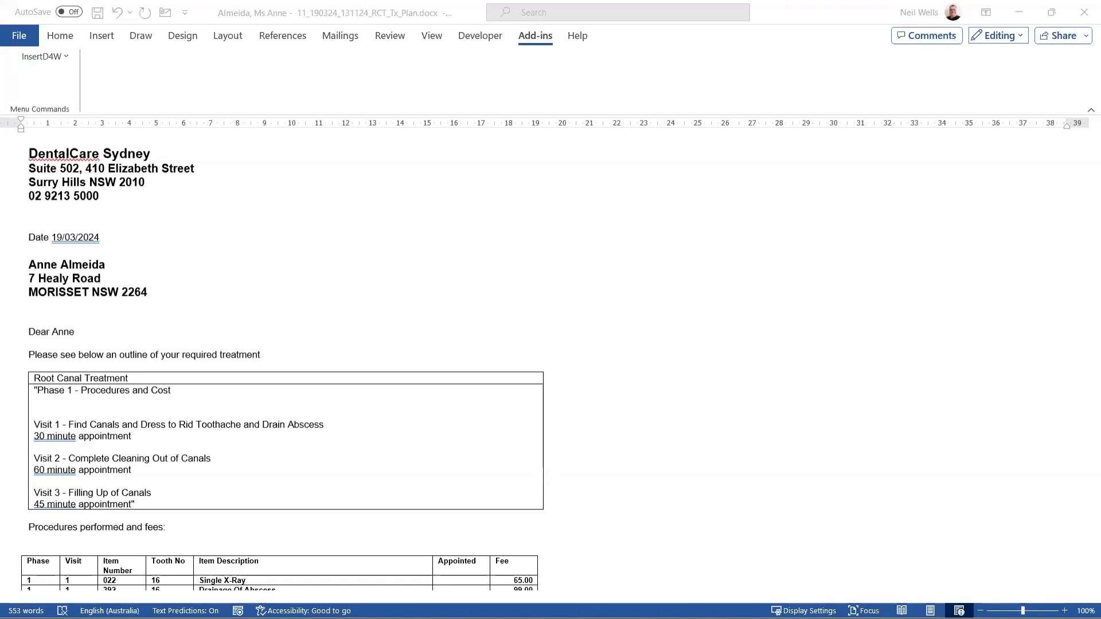
{"action": "left_click", "coordinate": [259, 172]}
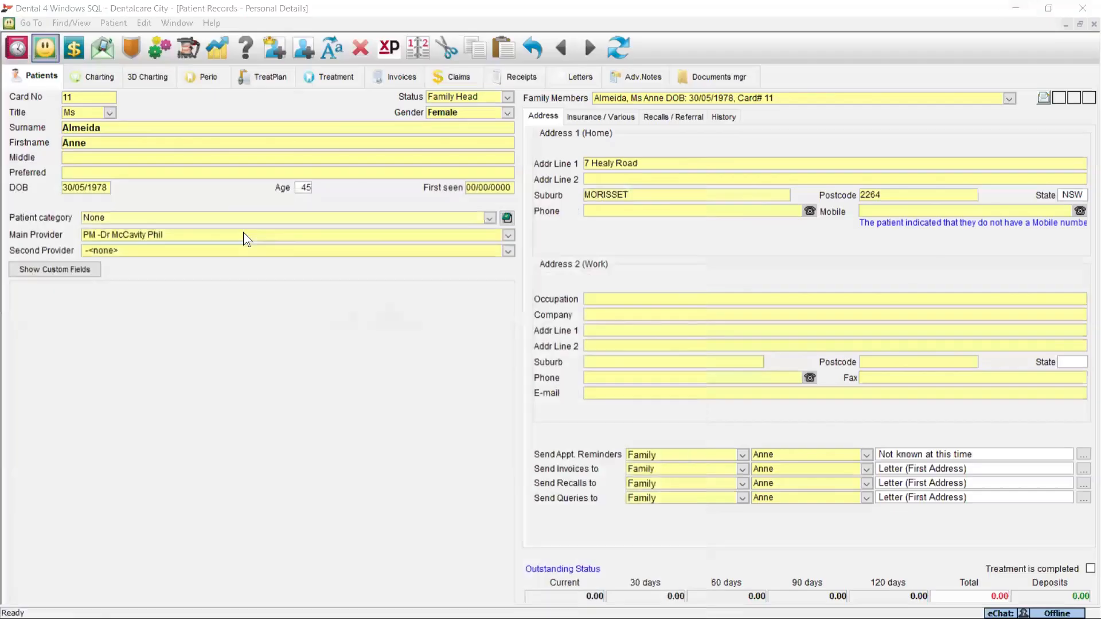
Check which dated treatment plans can be chosen for a 12:00 patient appointment in Room 1, and leave without booking.
{"action": "left_click", "coordinate": [269, 78]}
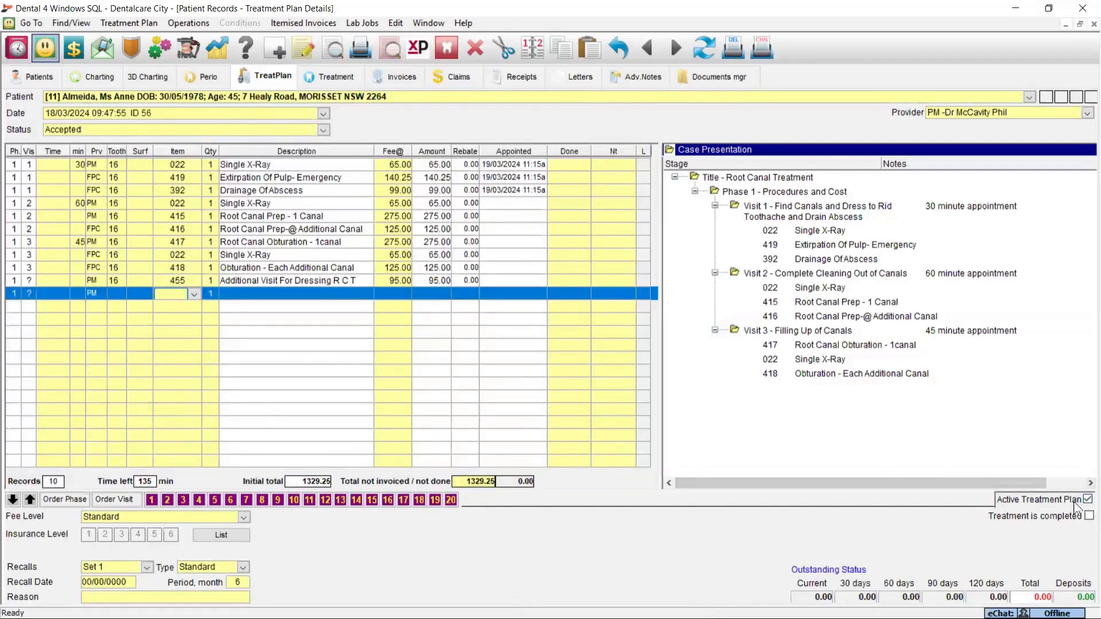
{"action": "left_click", "coordinate": [17, 48]}
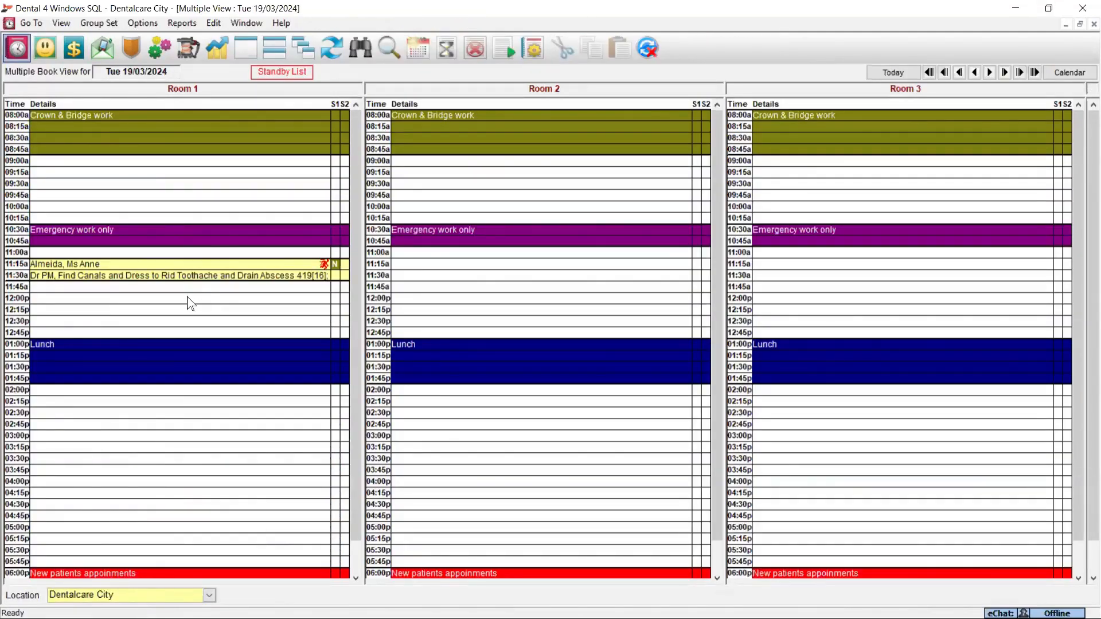
{"action": "right_click", "coordinate": [188, 299]}
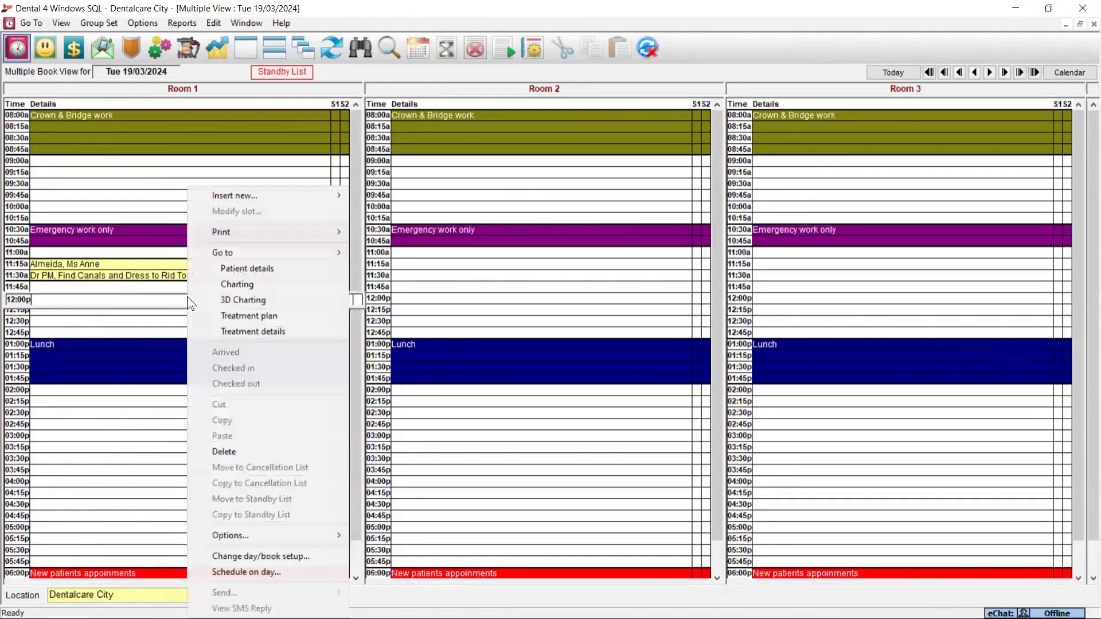
{"action": "mouse_move", "coordinate": [253, 196]}
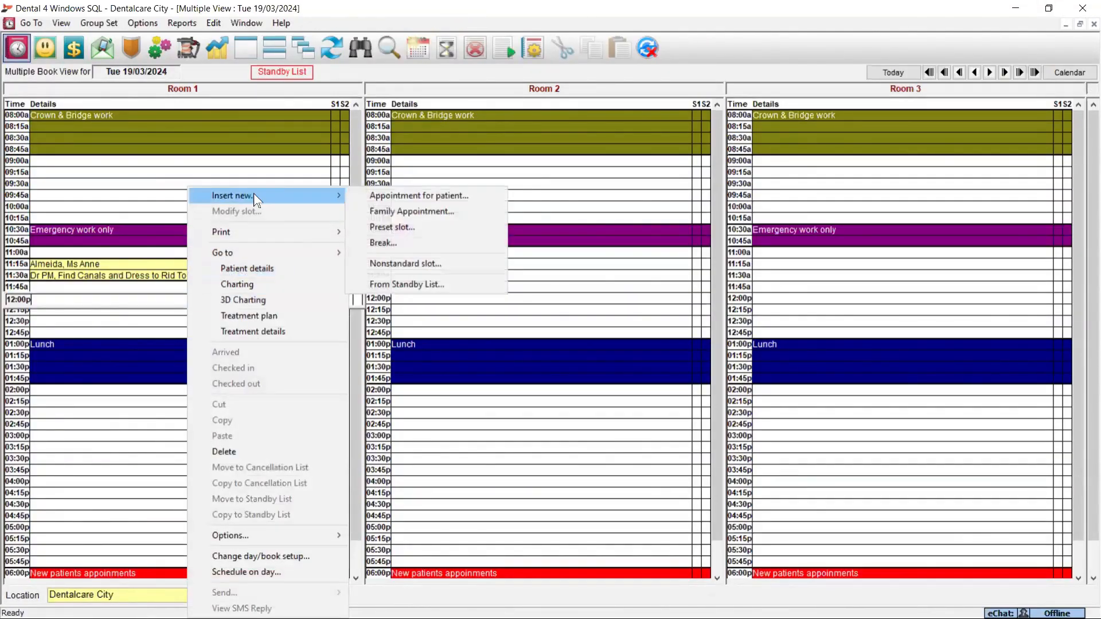
{"action": "left_click", "coordinate": [408, 195]}
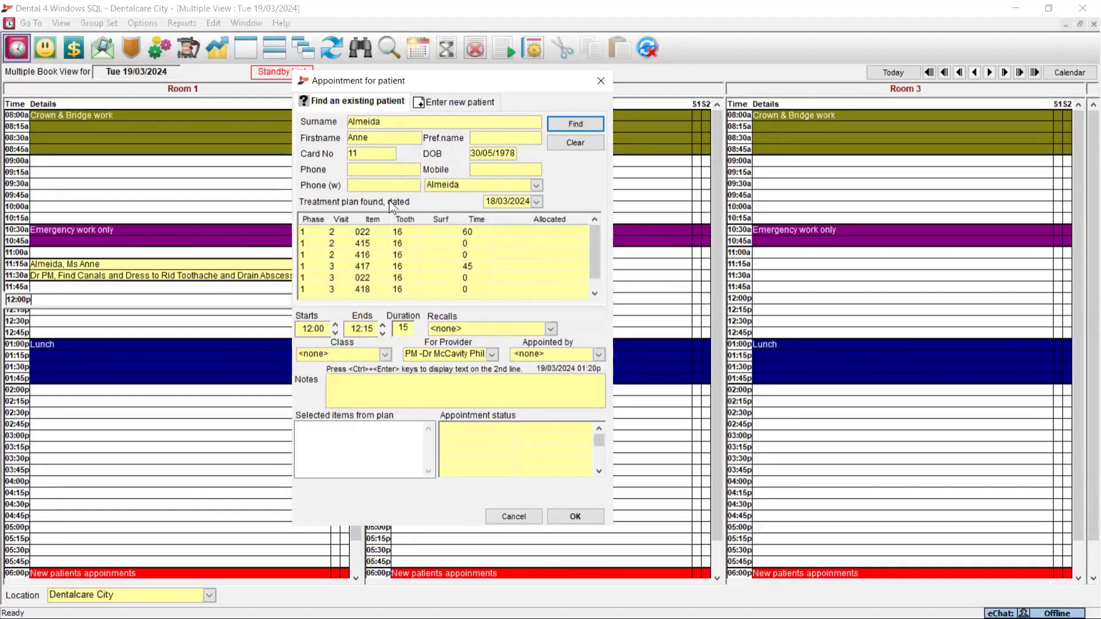
{"action": "left_click", "coordinate": [537, 202]}
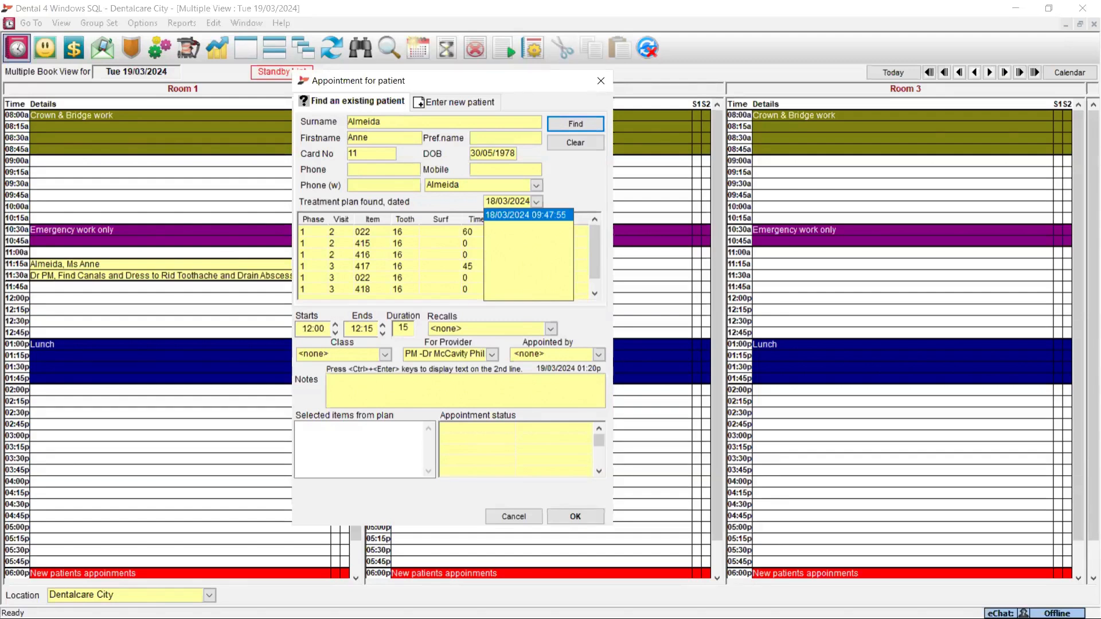
{"action": "left_click", "coordinate": [528, 215]}
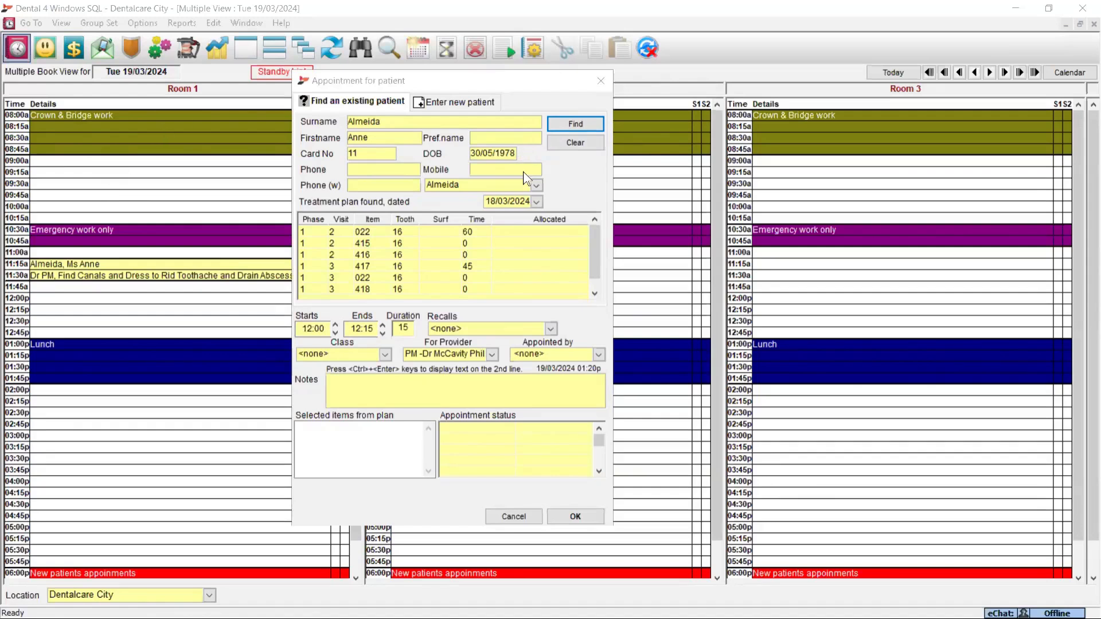
{"action": "left_click", "coordinate": [519, 516]}
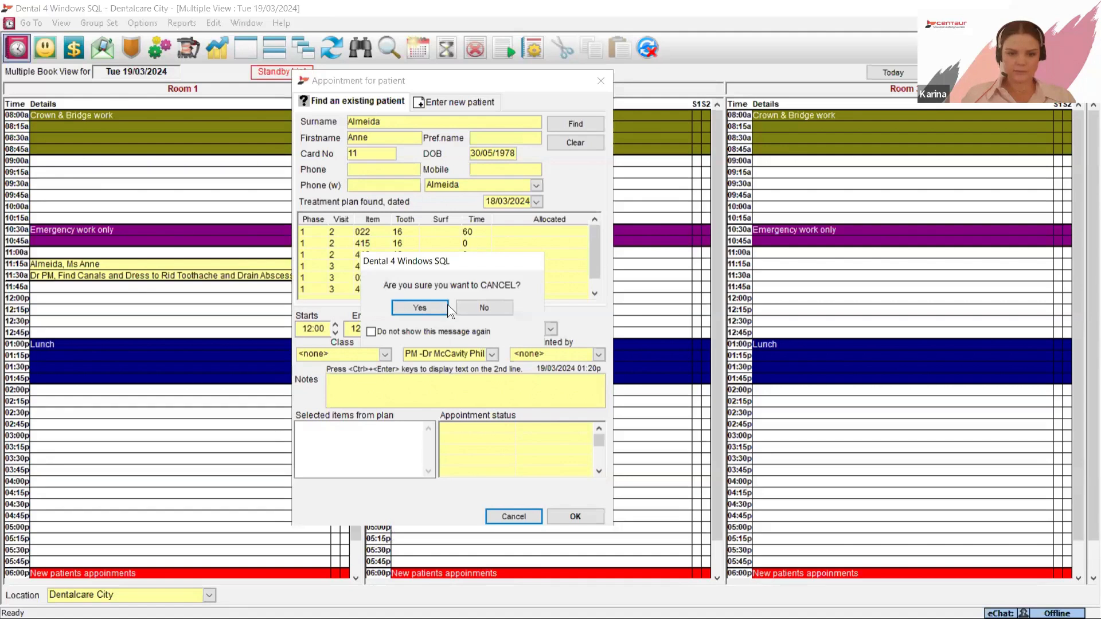
{"action": "left_click", "coordinate": [405, 310]}
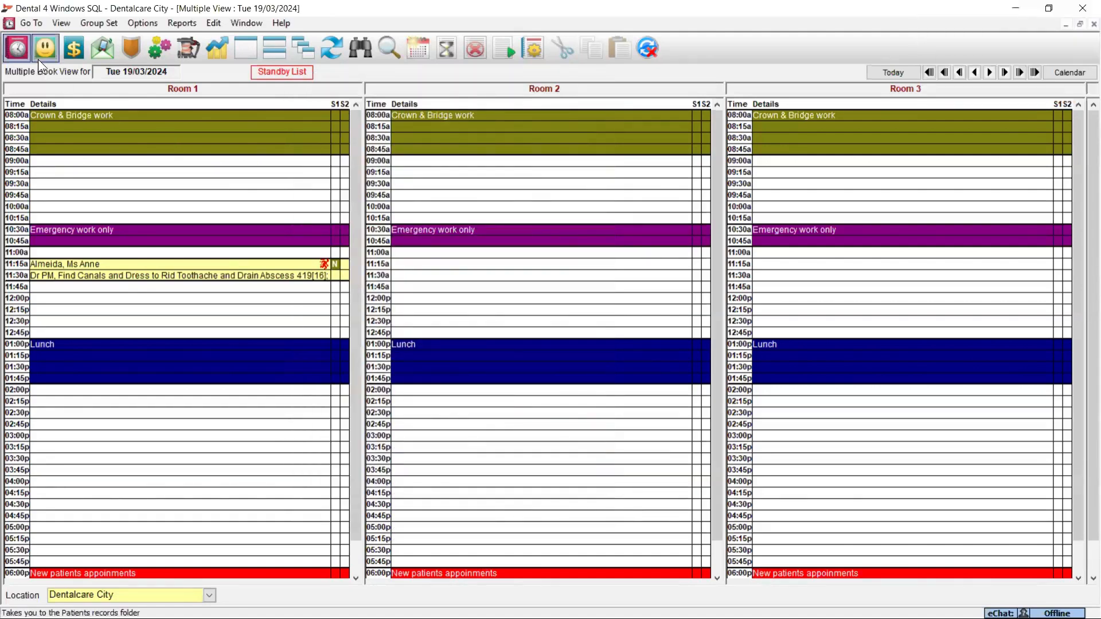
Import a picture as the patient's photo in the personal details and toggle between the custom fields and the photo.
{"action": "left_click", "coordinate": [38, 50]}
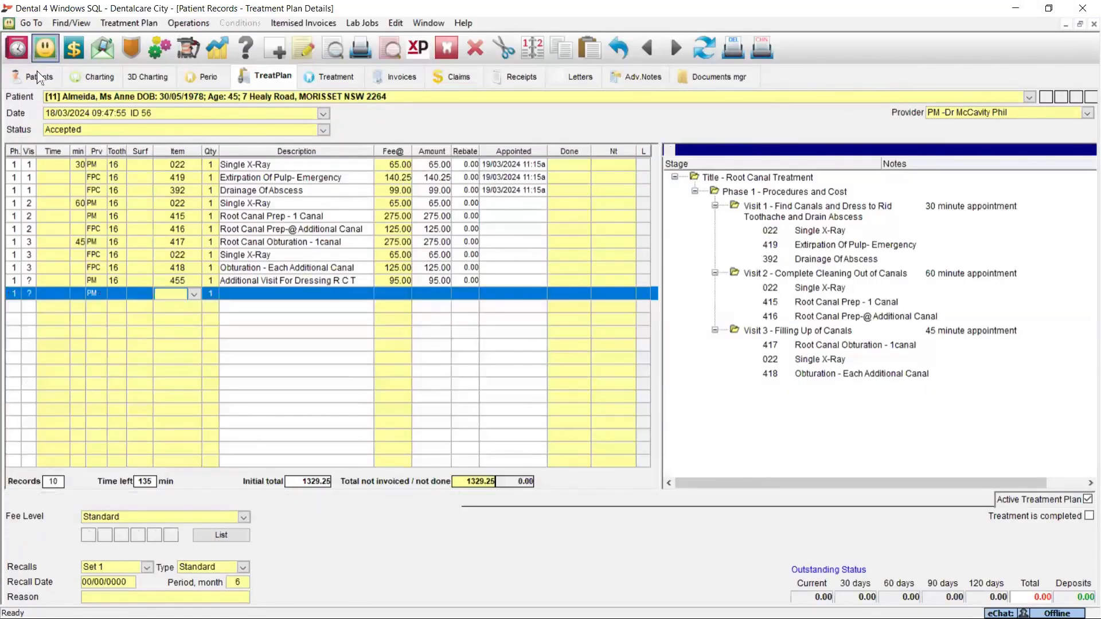
{"action": "left_click", "coordinate": [36, 74]}
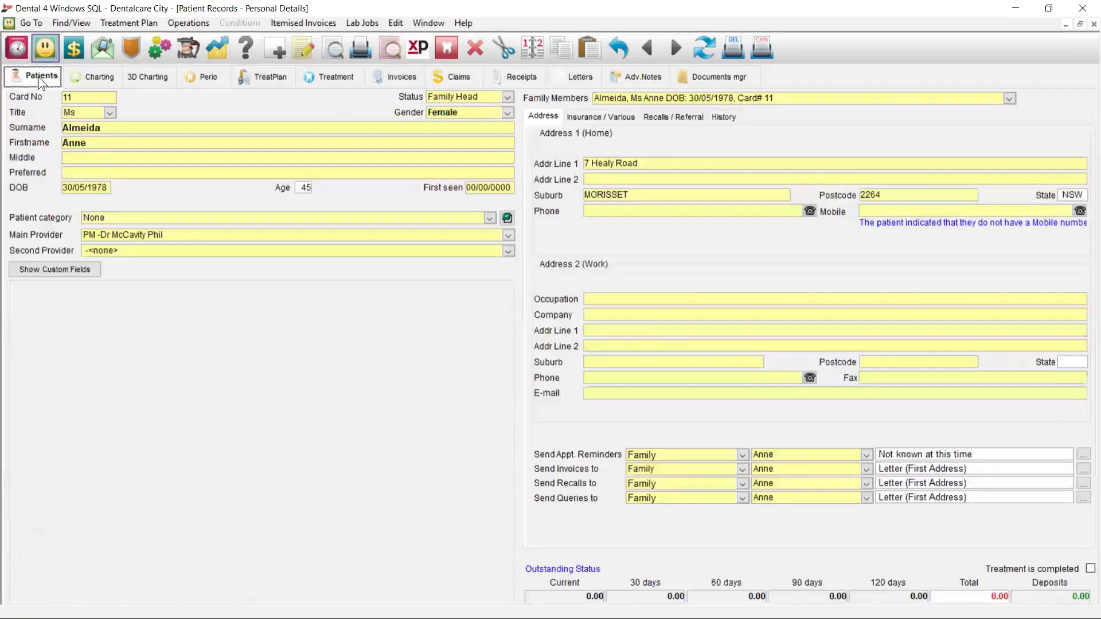
{"action": "left_click", "coordinate": [113, 23]}
{"action": "left_click", "coordinate": [189, 208]}
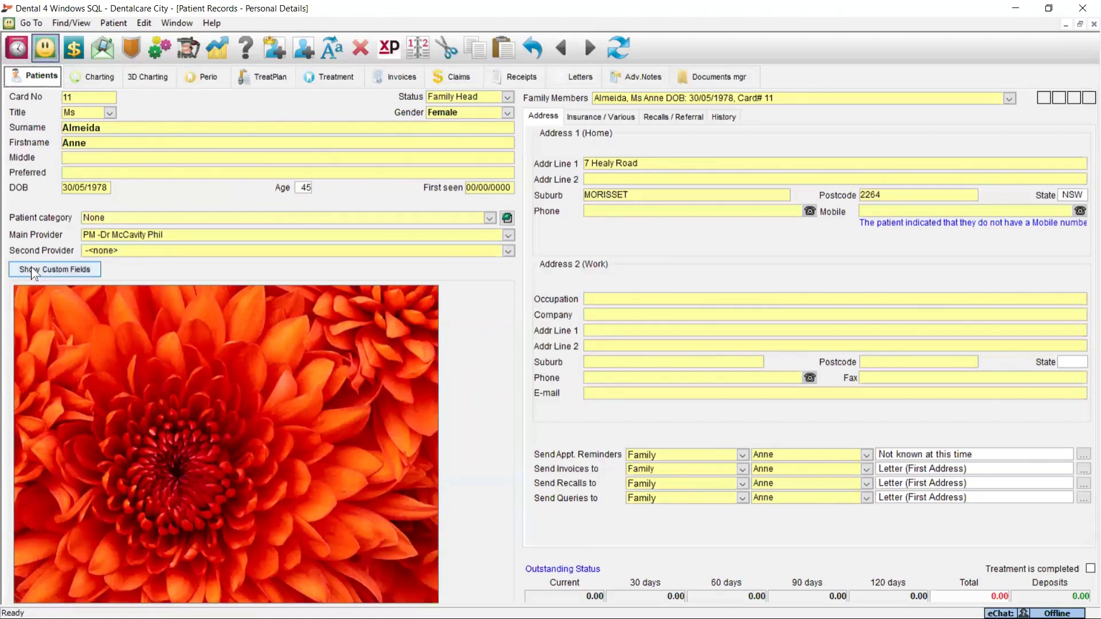
{"action": "left_click", "coordinate": [57, 272]}
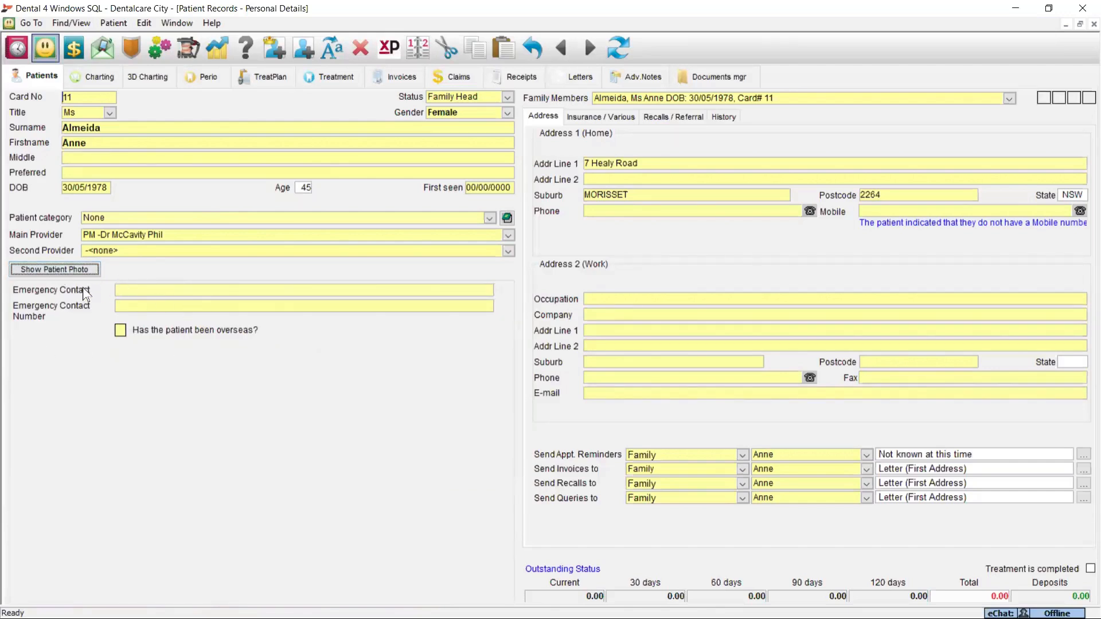
{"action": "left_click", "coordinate": [50, 273]}
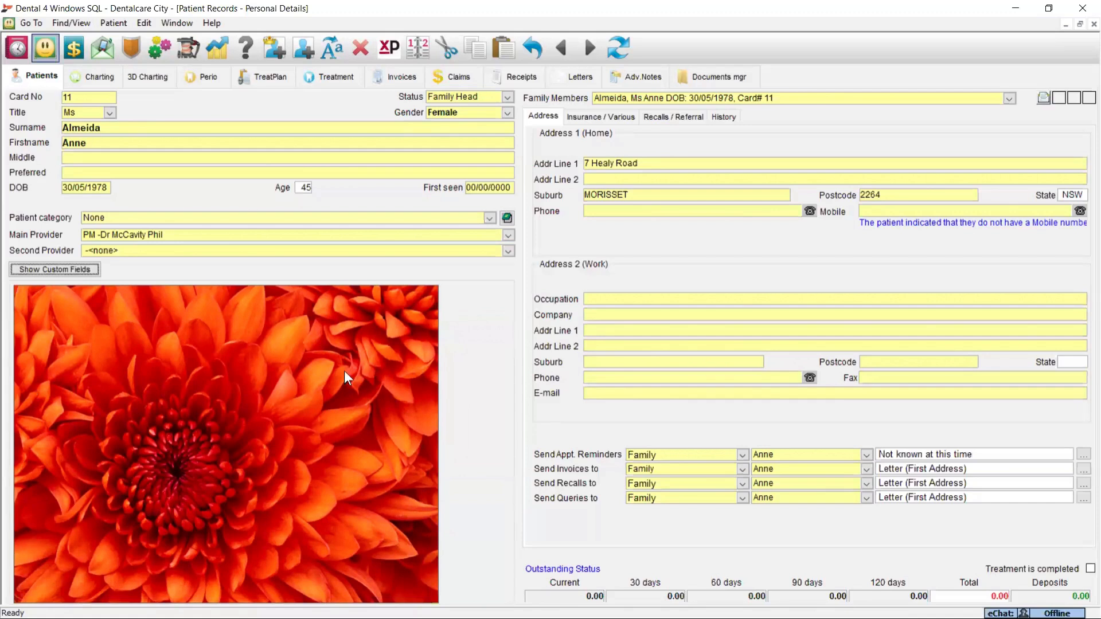
Review the treatment plan's editable date, time, provider and label details, and close them without changes.
{"action": "left_click", "coordinate": [270, 77]}
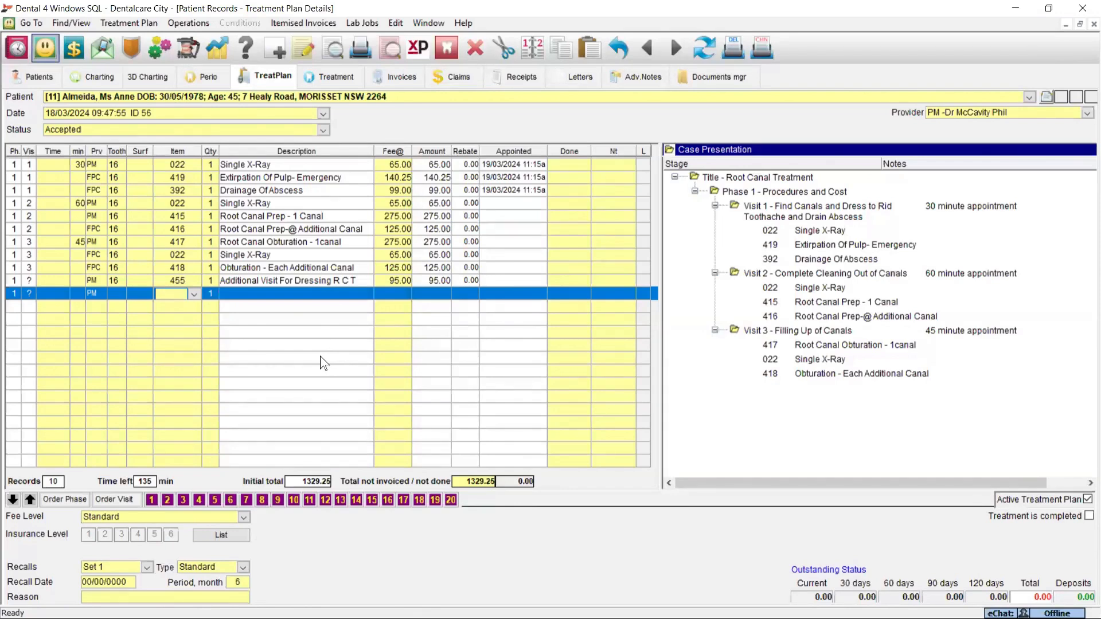
{"action": "left_click", "coordinate": [142, 22]}
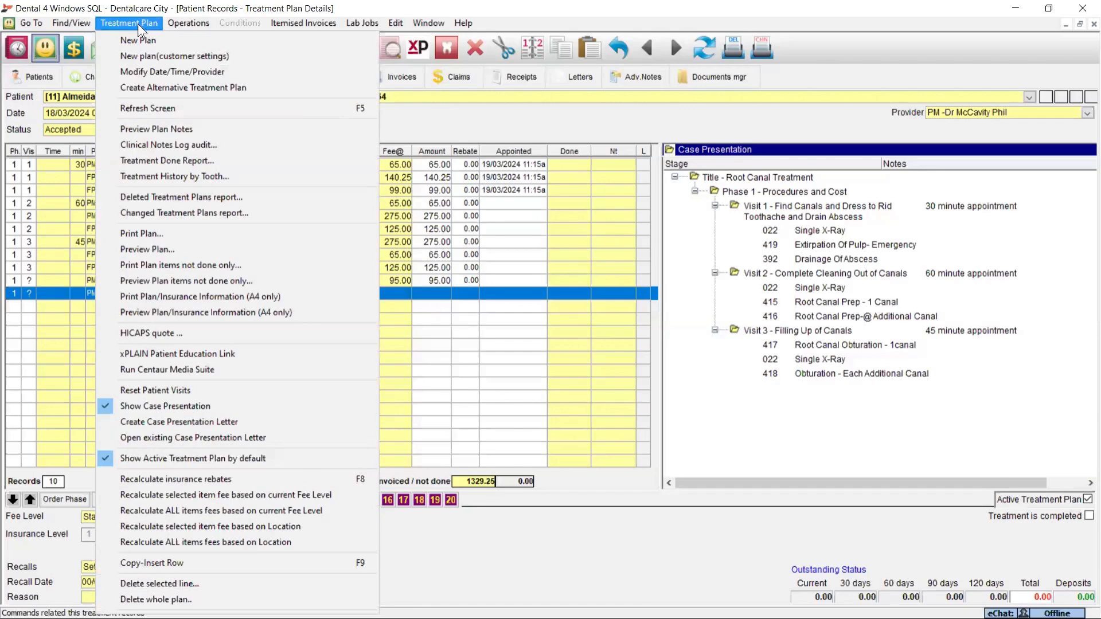
{"action": "left_click", "coordinate": [186, 71]}
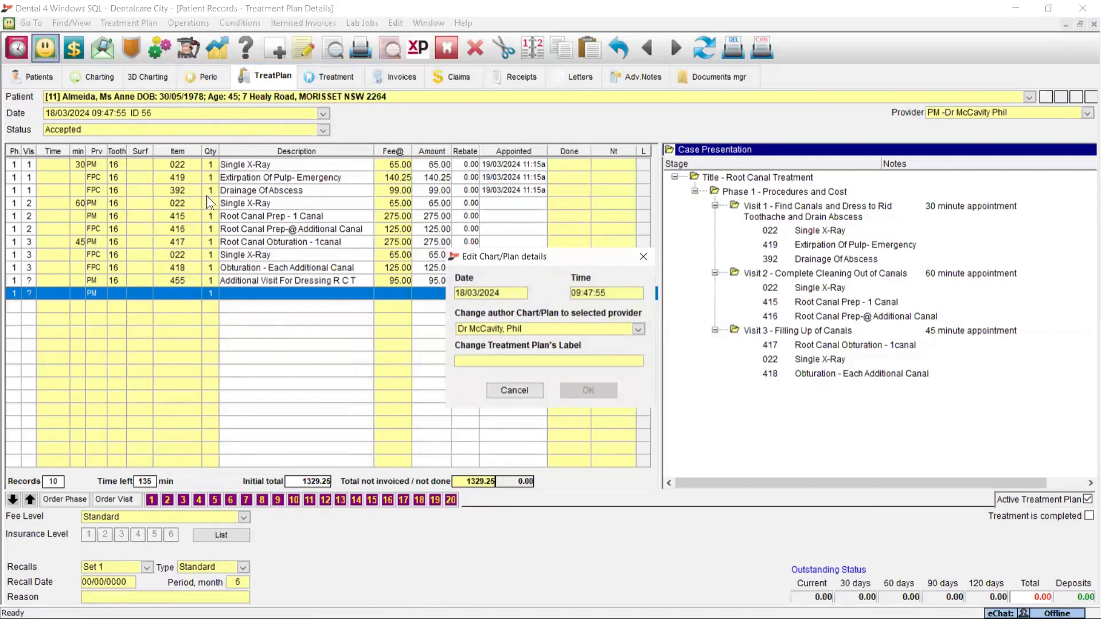
{"action": "left_click", "coordinate": [480, 293]}
{"action": "left_click", "coordinate": [515, 390]}
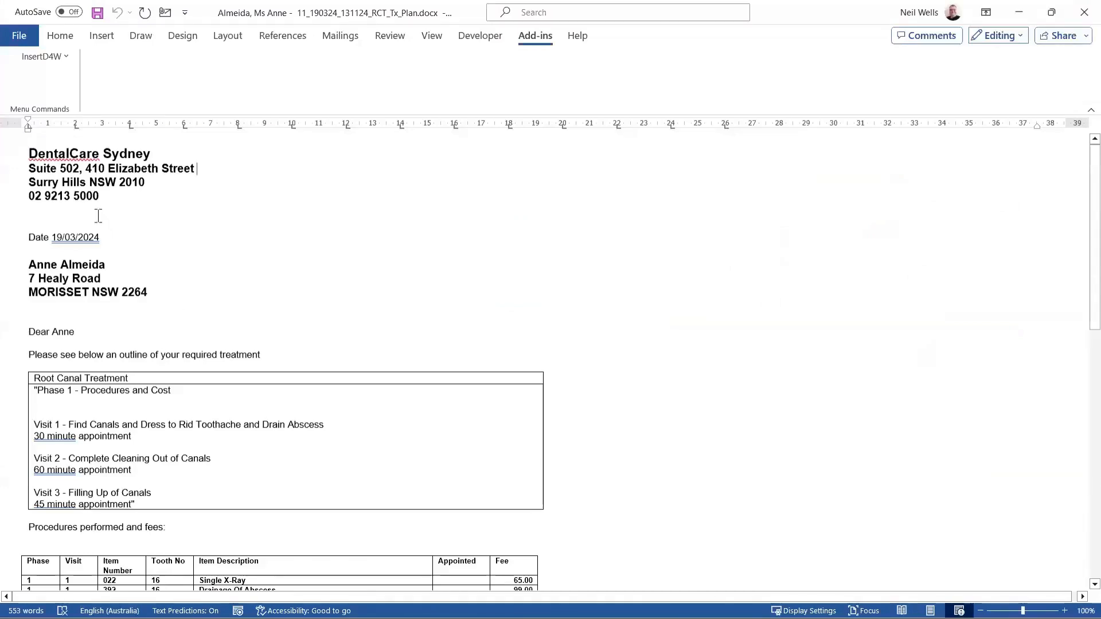
Insert the desert rock formation picture from this device on a new line between the clinic's contact details and the letter's date.
{"action": "left_click", "coordinate": [268, 215]}
{"action": "key", "text": "Return"}
{"action": "key", "text": "Return"}
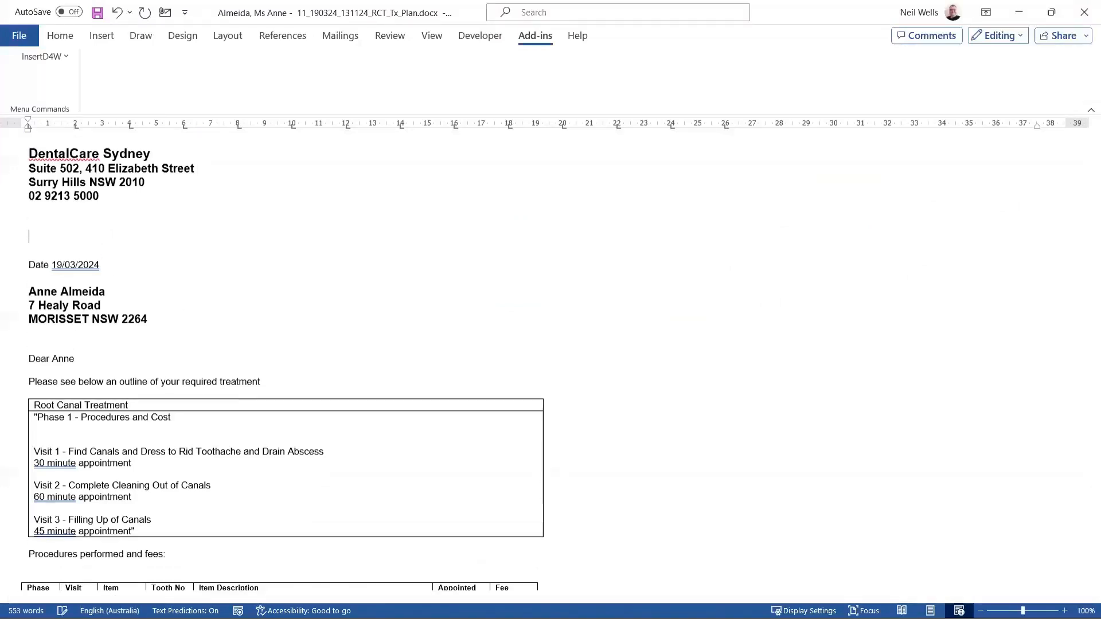
{"action": "left_click", "coordinate": [111, 37]}
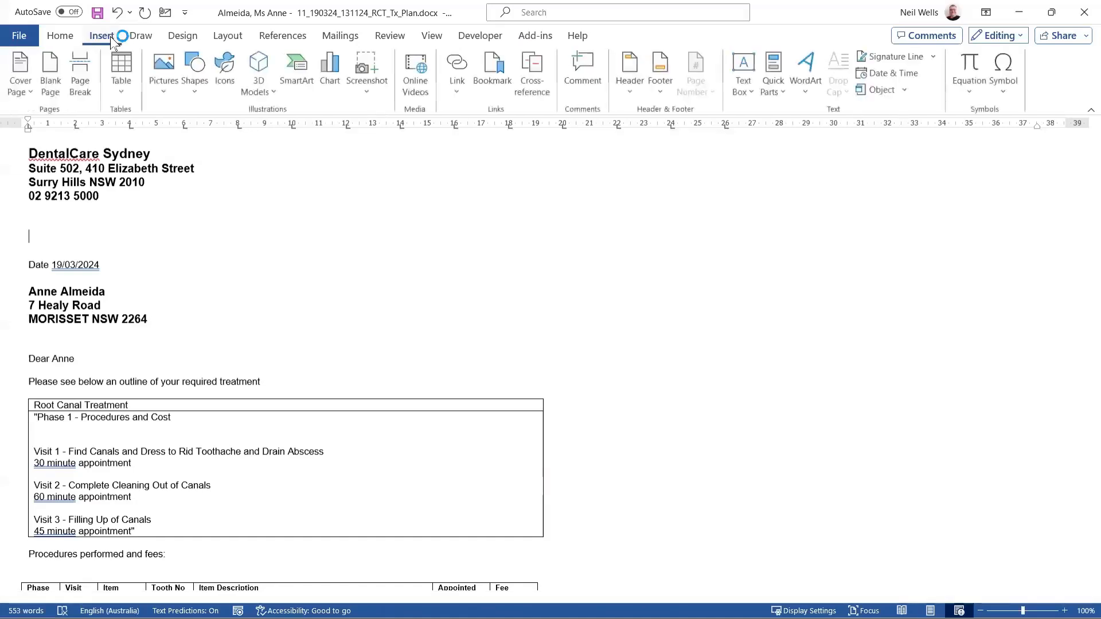
{"action": "left_click", "coordinate": [167, 70]}
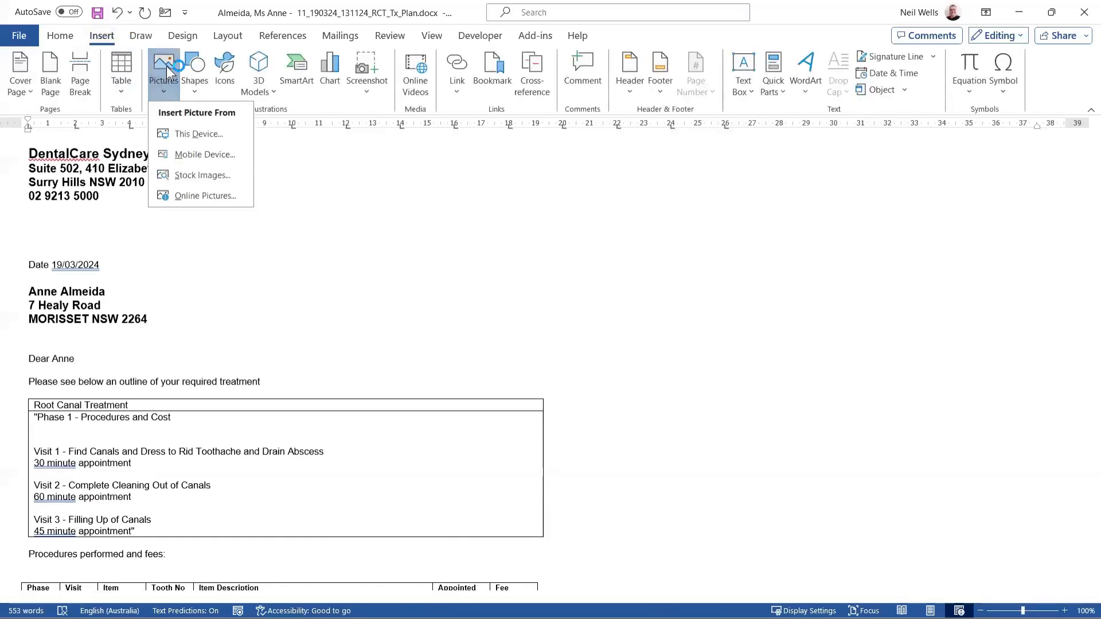
{"action": "left_click", "coordinate": [198, 135]}
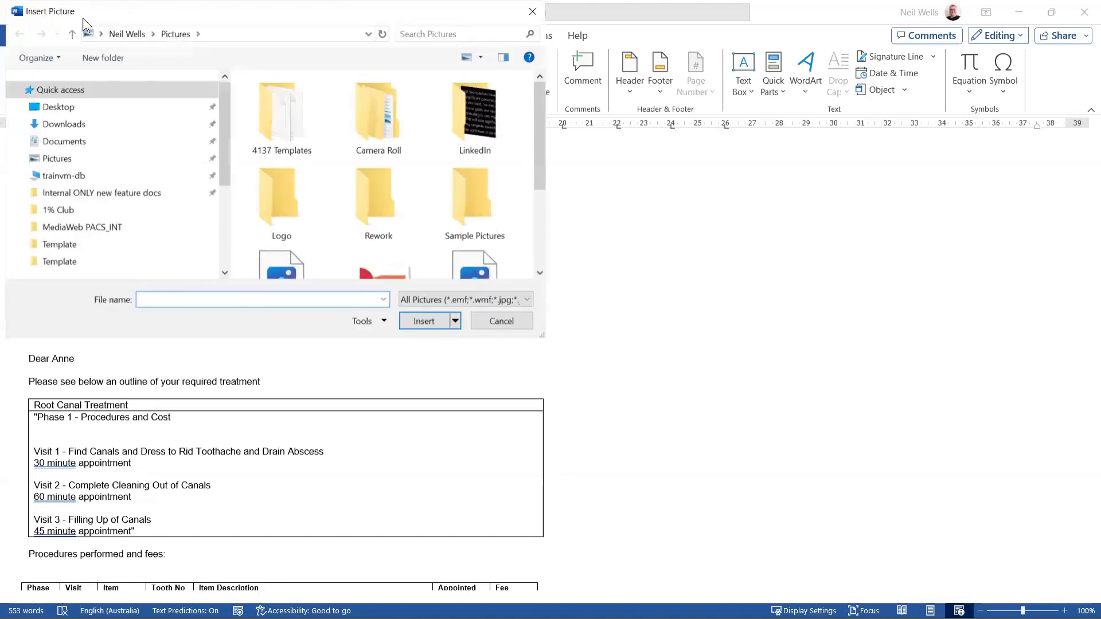
{"action": "key", "text": "Escape"}
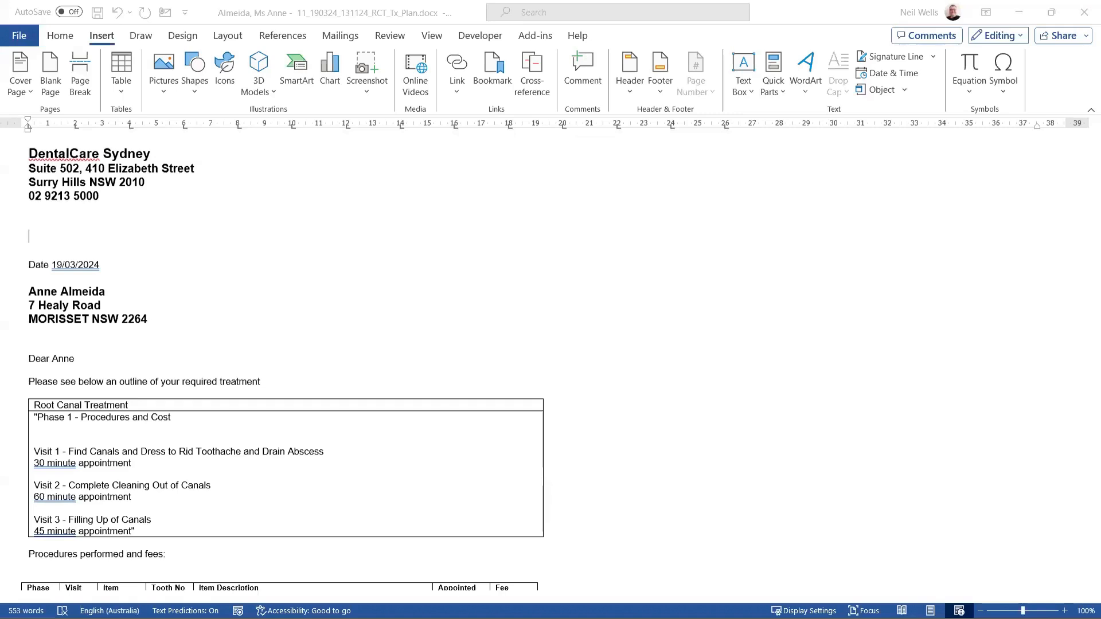
{"action": "left_click", "coordinate": [604, 238]}
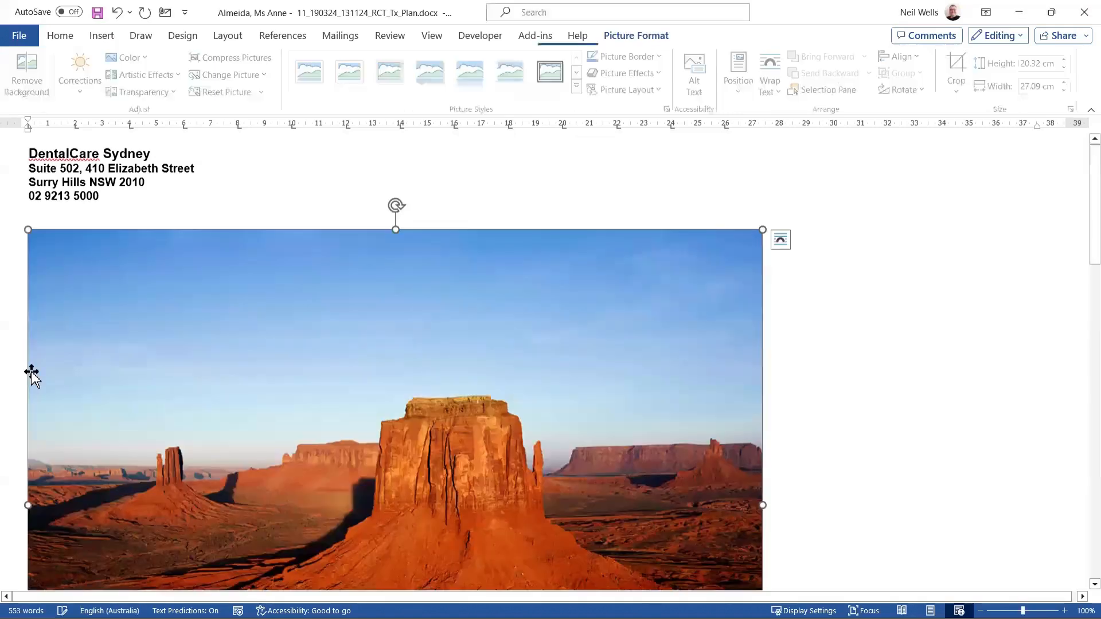
Shrink the desert picture proportionally to about 13 cm wide, and leave the letter for the patient's record in Dental 4 Windows.
{"action": "left_click_drag", "start_coordinate": [763, 229], "coordinate": [179, 524]}
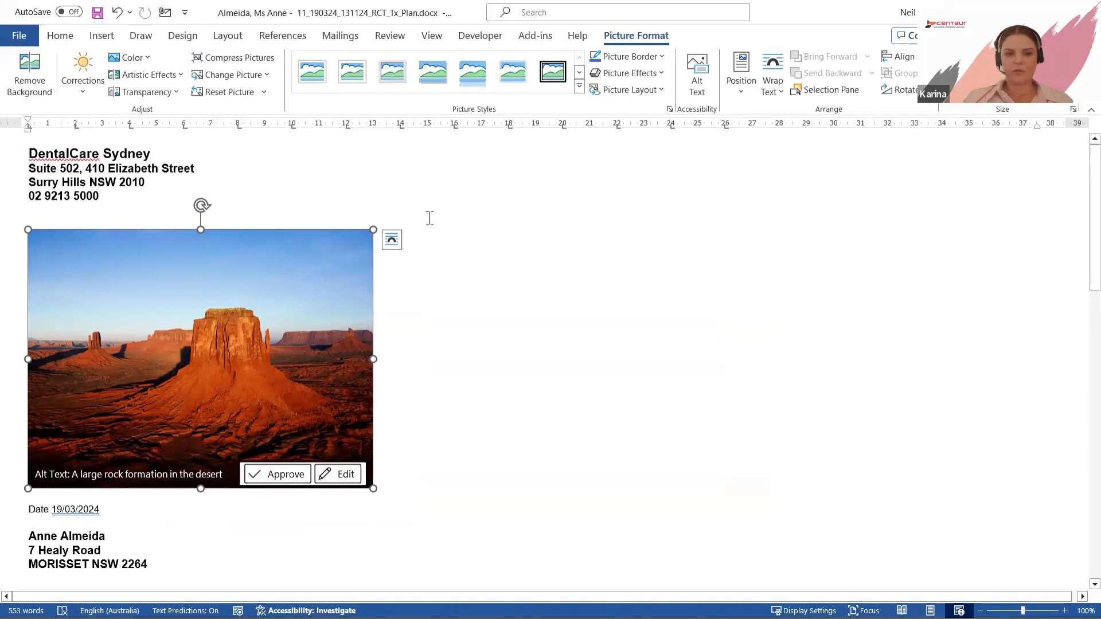
{"action": "left_click", "coordinate": [320, 300]}
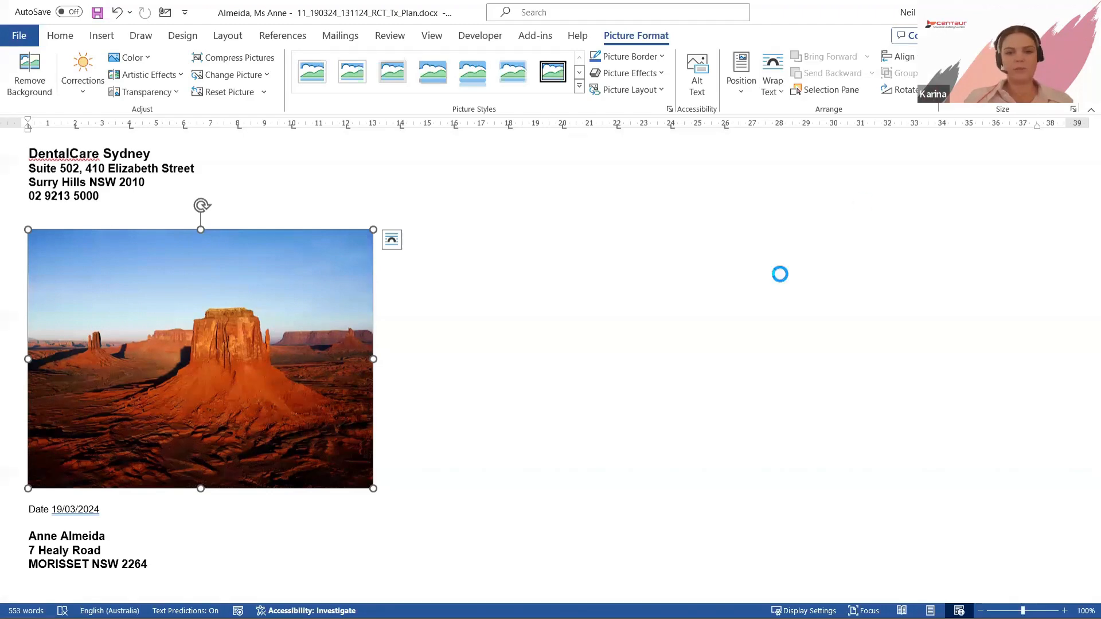
{"action": "left_click", "coordinate": [807, 264]}
{"action": "left_click", "coordinate": [569, 368]}
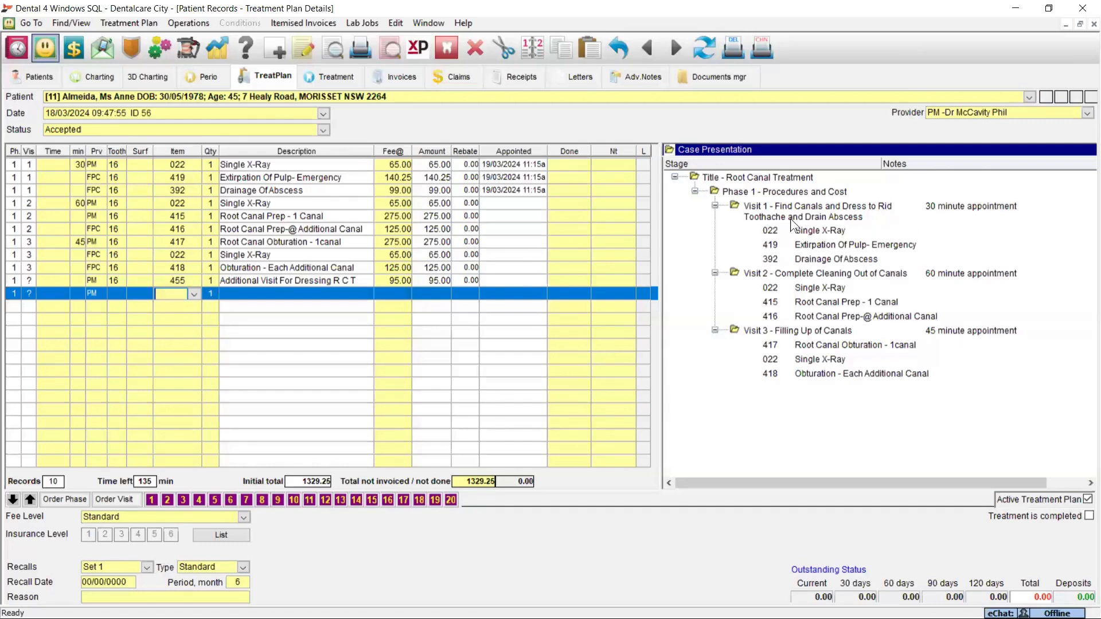
Open the RCT_Tx_Plan template from the Case Presentation letter category for modification.
{"action": "left_click", "coordinate": [581, 76]}
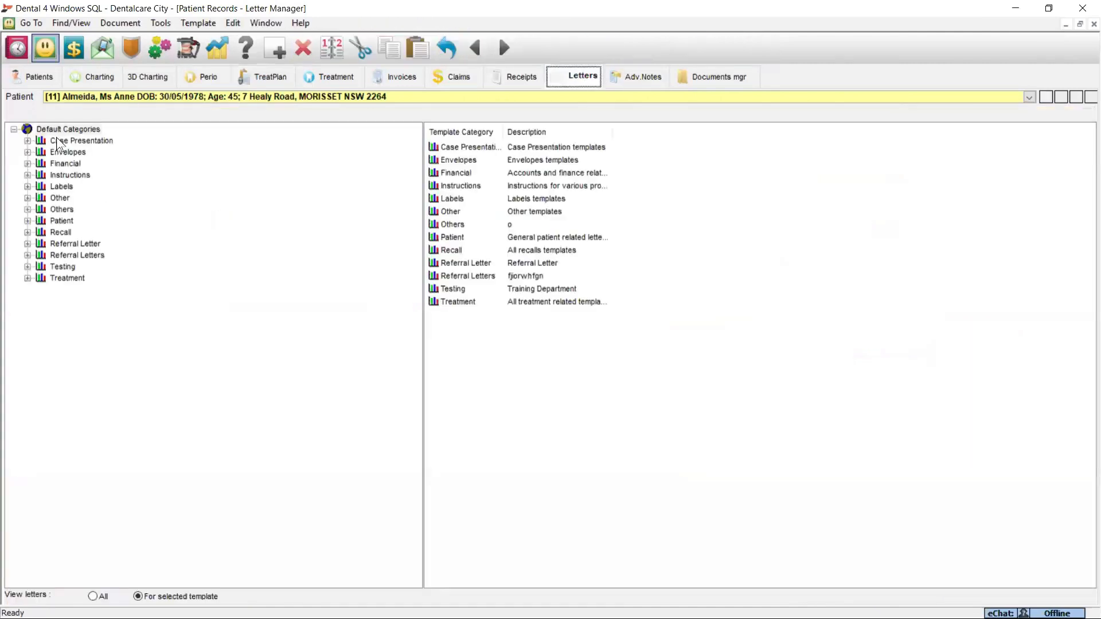
{"action": "left_click", "coordinate": [58, 143]}
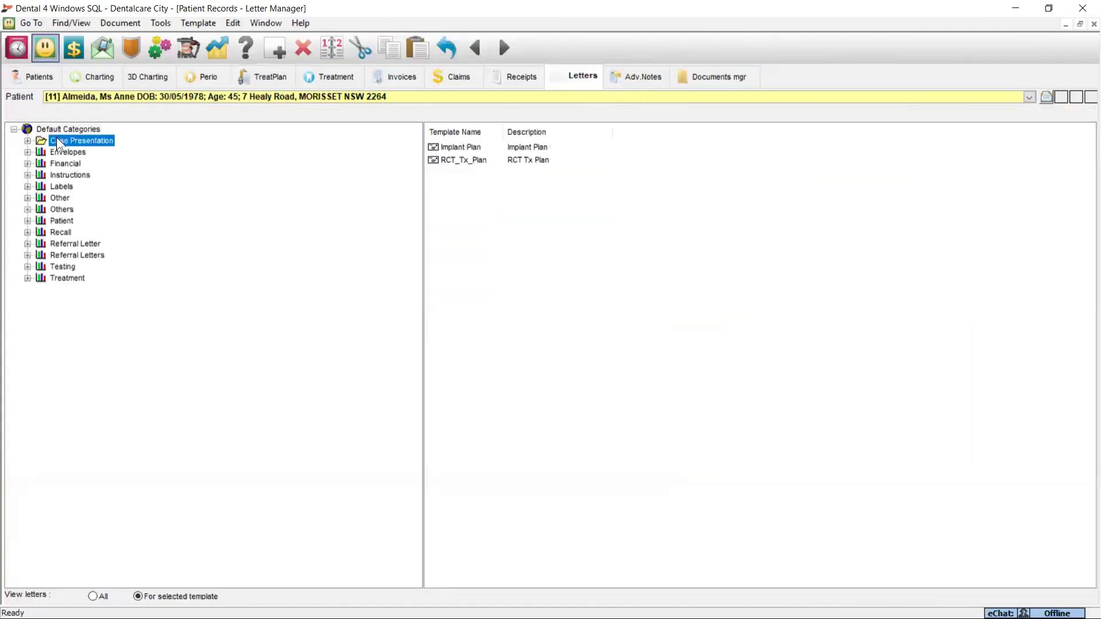
{"action": "left_click", "coordinate": [457, 163]}
{"action": "left_click", "coordinate": [198, 26]}
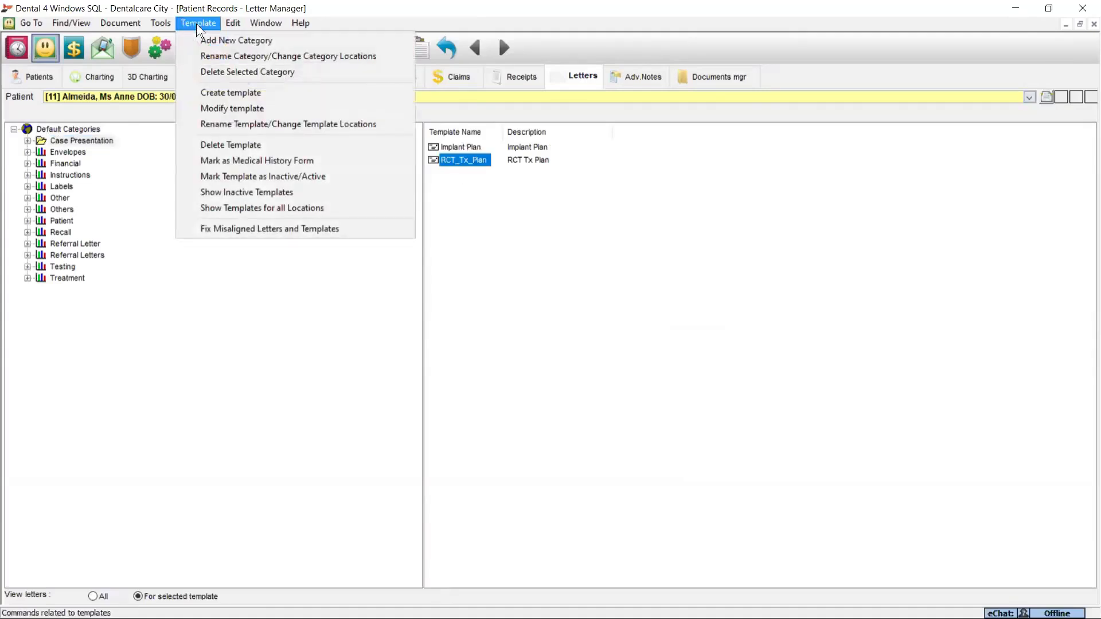
{"action": "left_click", "coordinate": [219, 110]}
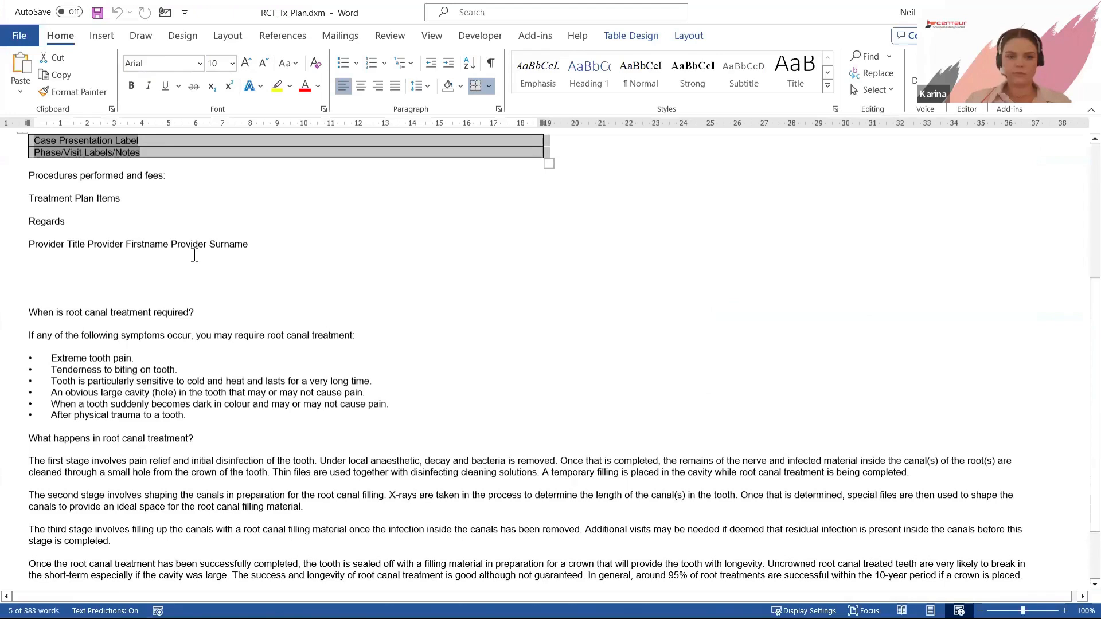
Review the template's merge fields and root canal information text from letterhead to treatment stages, and close it without saving.
{"action": "left_click", "coordinate": [26, 313]}
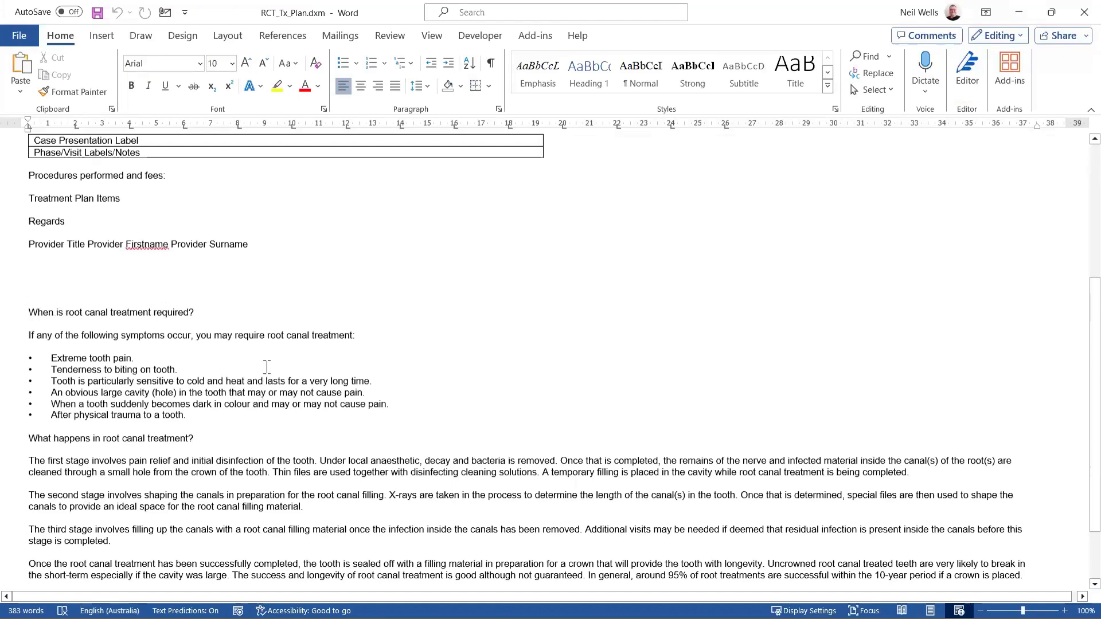
{"action": "scroll", "coordinate": [238, 321], "scroll_direction": "up", "scroll_amount": 7}
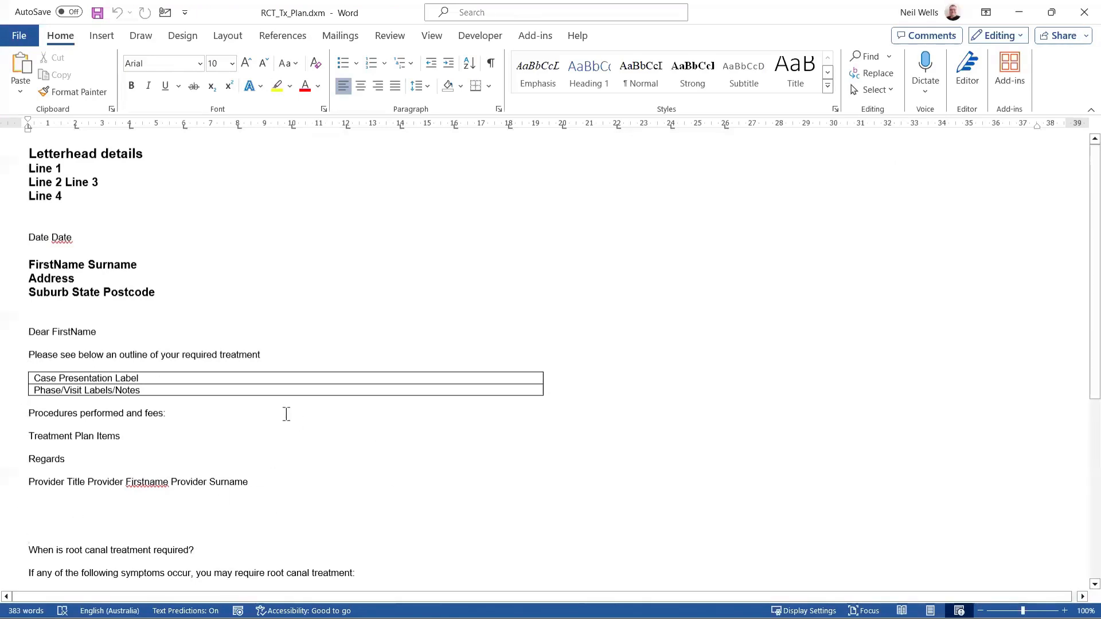
{"action": "scroll", "coordinate": [290, 419], "scroll_direction": "down", "scroll_amount": 3}
{"action": "scroll", "coordinate": [290, 420], "scroll_direction": "down", "scroll_amount": 4}
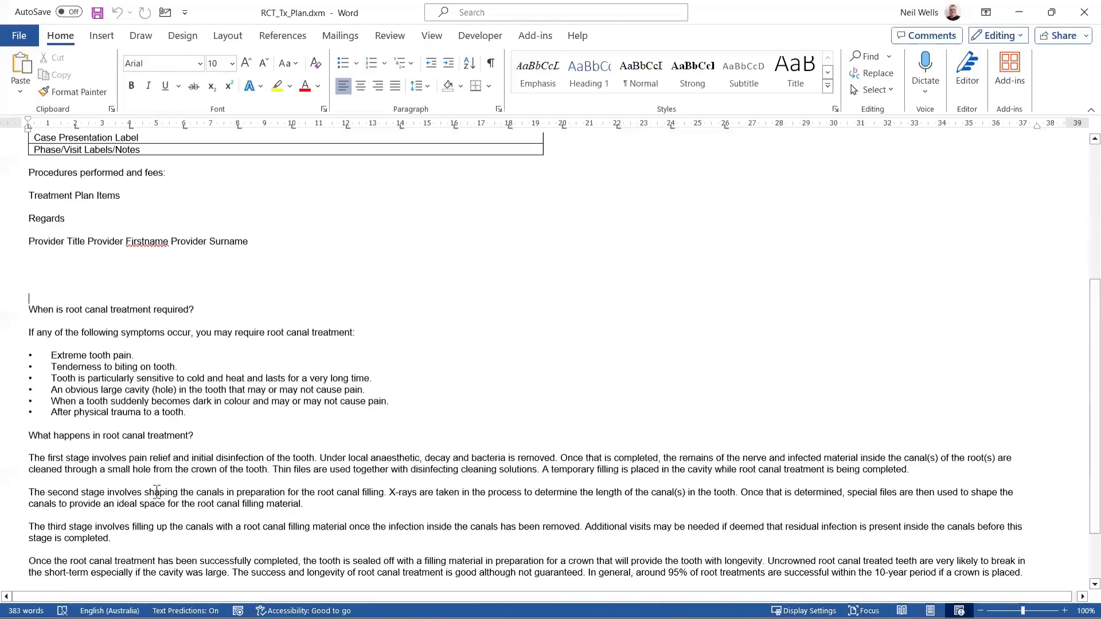
{"action": "scroll", "coordinate": [166, 479], "scroll_direction": "up", "scroll_amount": 5}
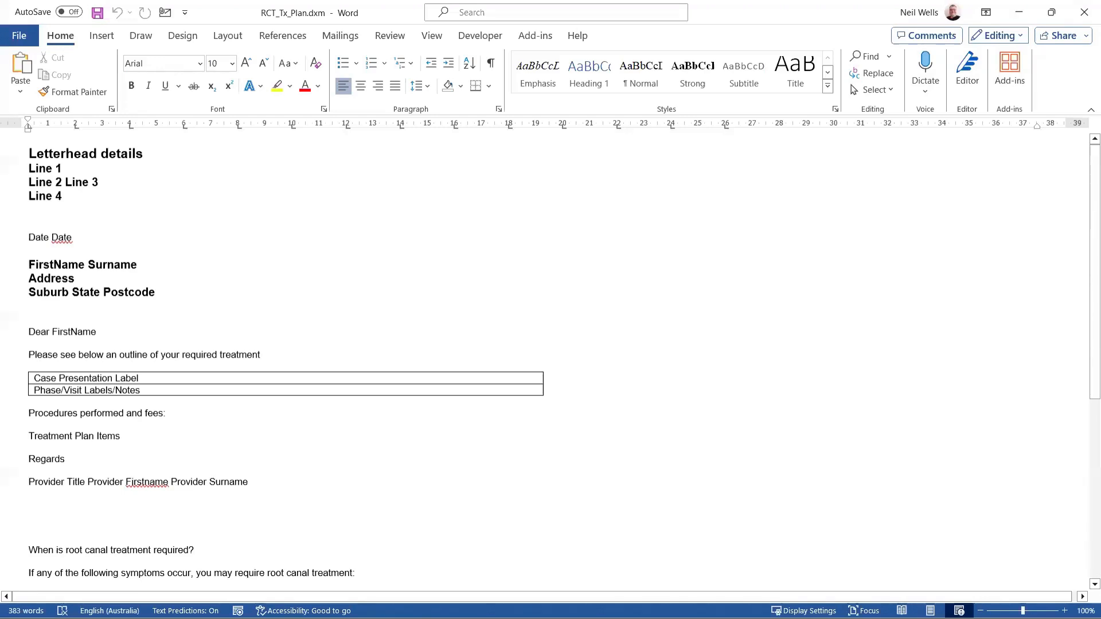
{"action": "left_click", "coordinate": [1084, 12]}
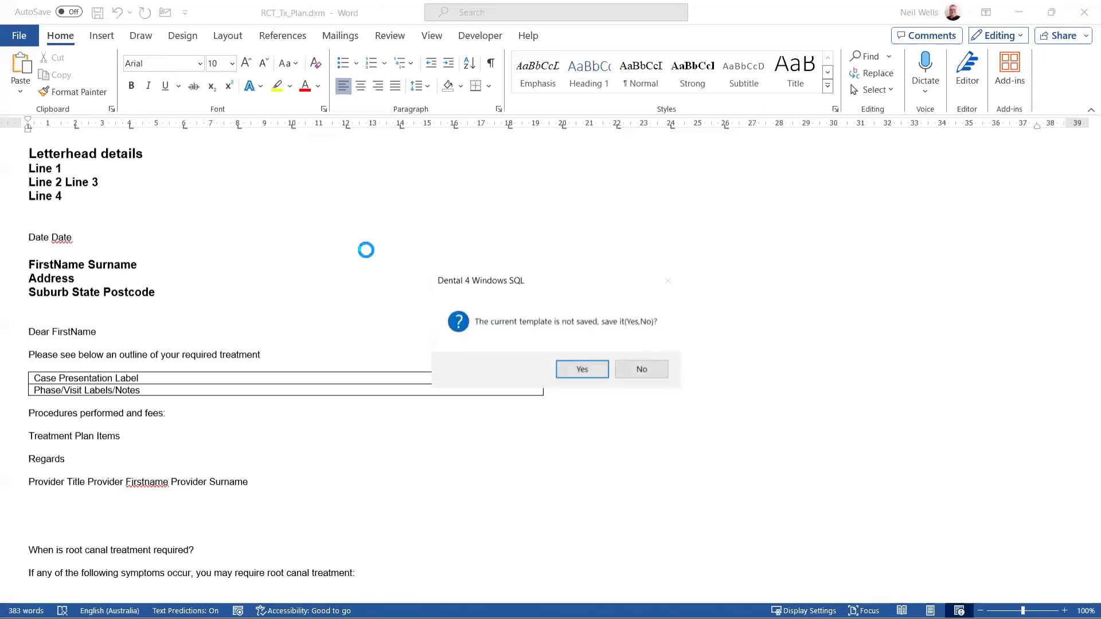
{"action": "left_click", "coordinate": [660, 372]}
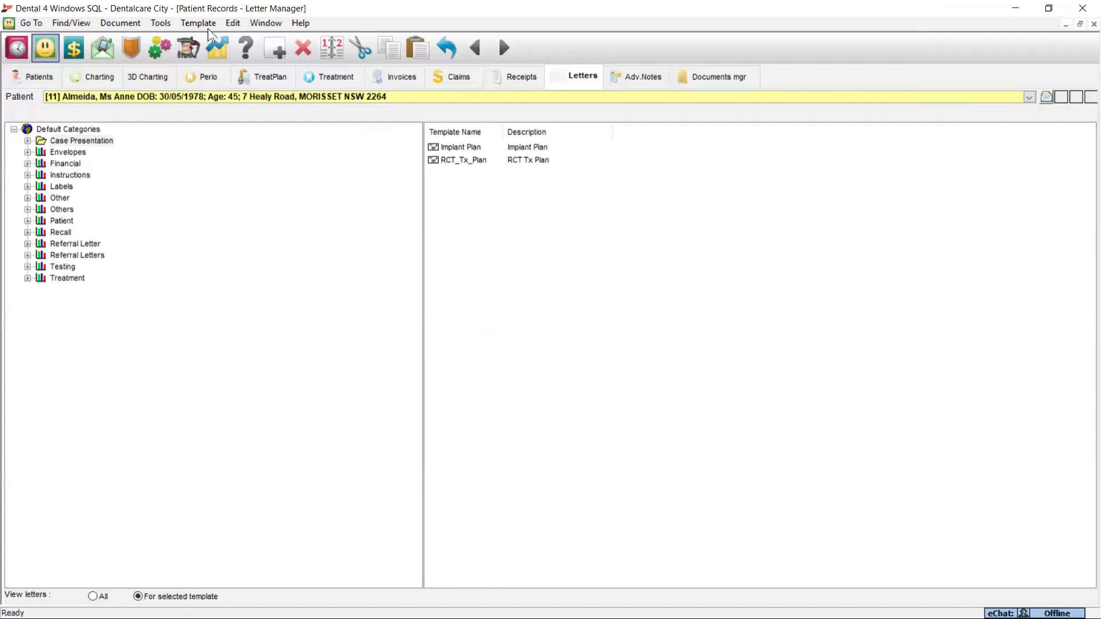
Check which templates can be chosen for a new case presentation letter from the treatment plan, and cancel without creating one.
{"action": "left_click", "coordinate": [278, 77]}
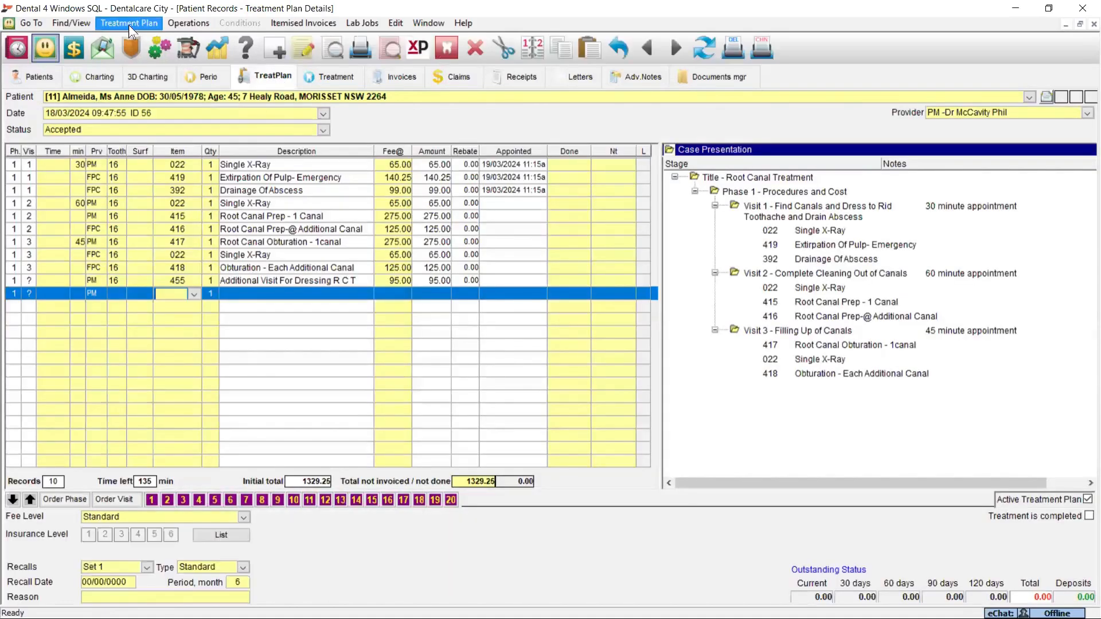
{"action": "left_click", "coordinate": [138, 23]}
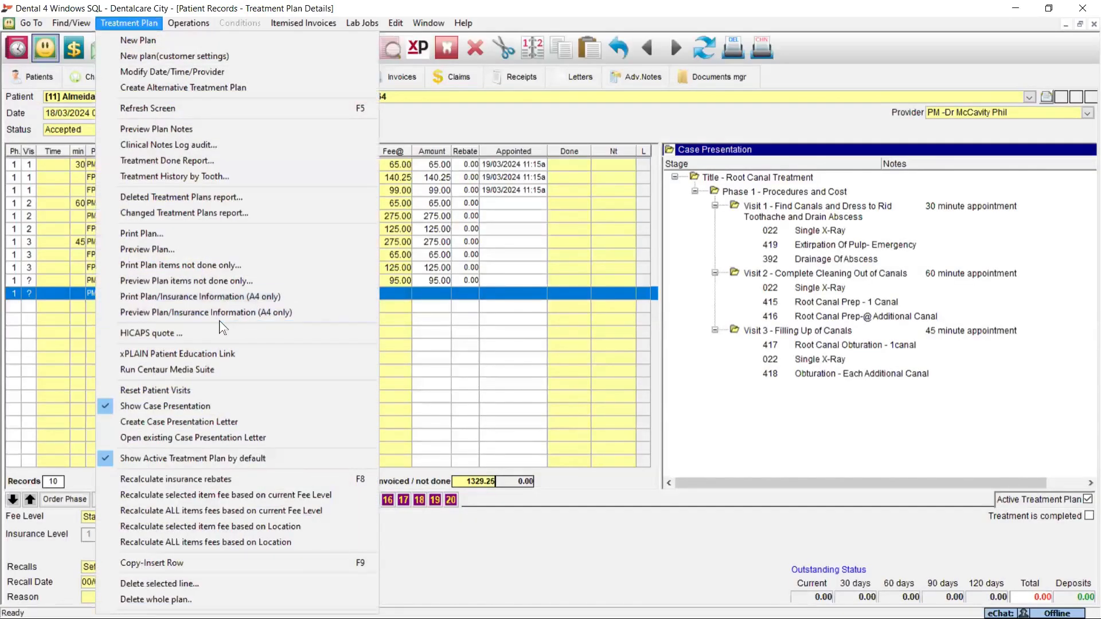
{"action": "left_click", "coordinate": [221, 422]}
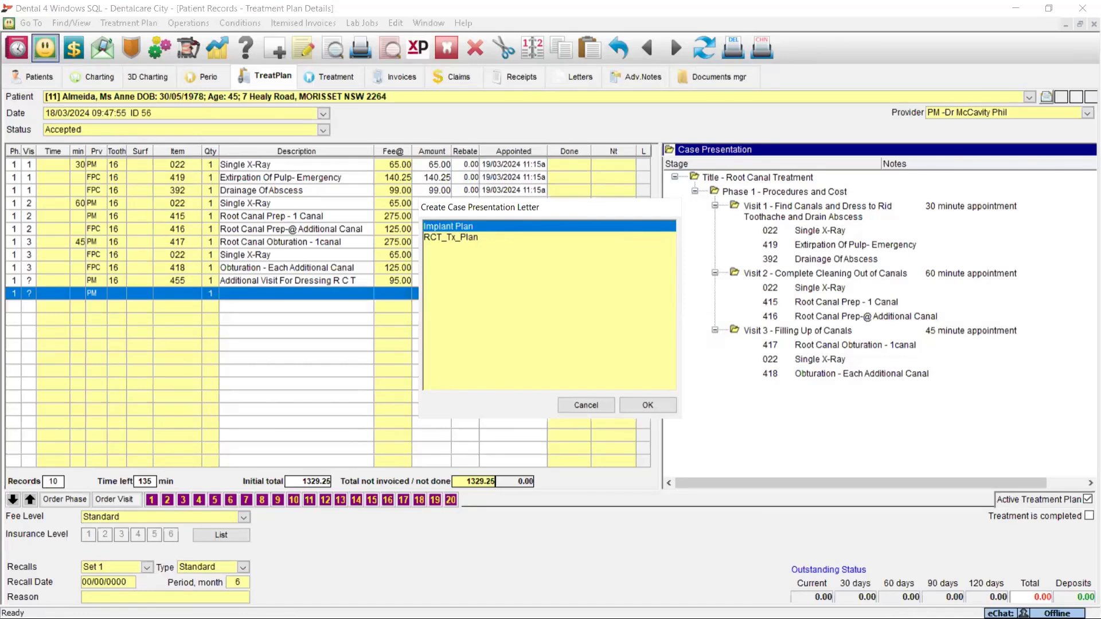
{"action": "left_click", "coordinate": [585, 406]}
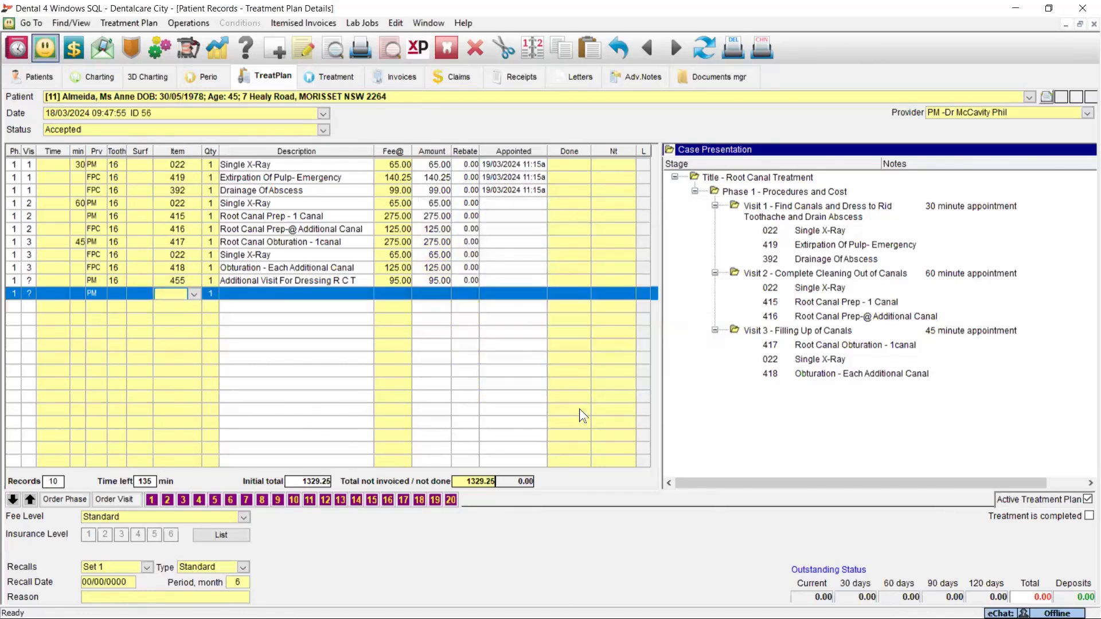
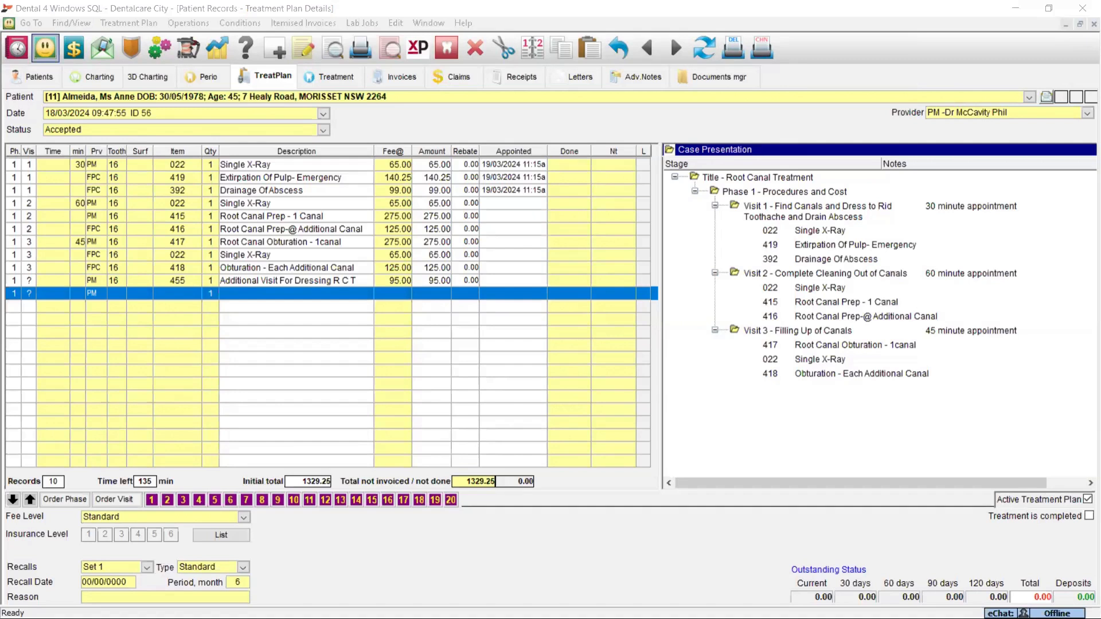
Open the eSupport help resource from the treatment plan.
{"action": "left_click", "coordinate": [356, 293]}
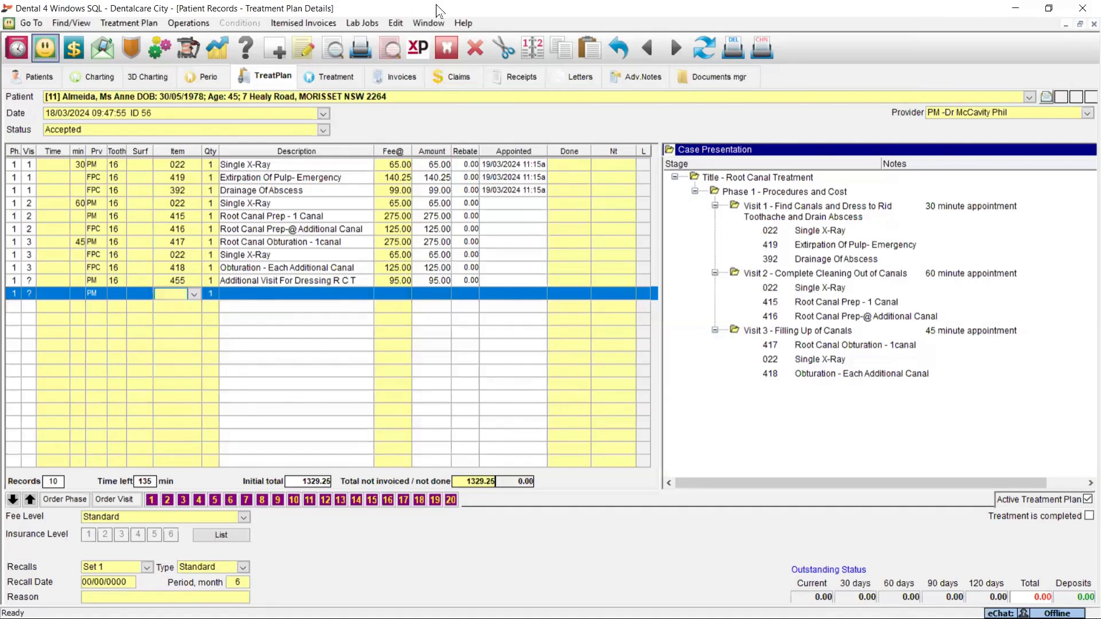
{"action": "left_click", "coordinate": [461, 23]}
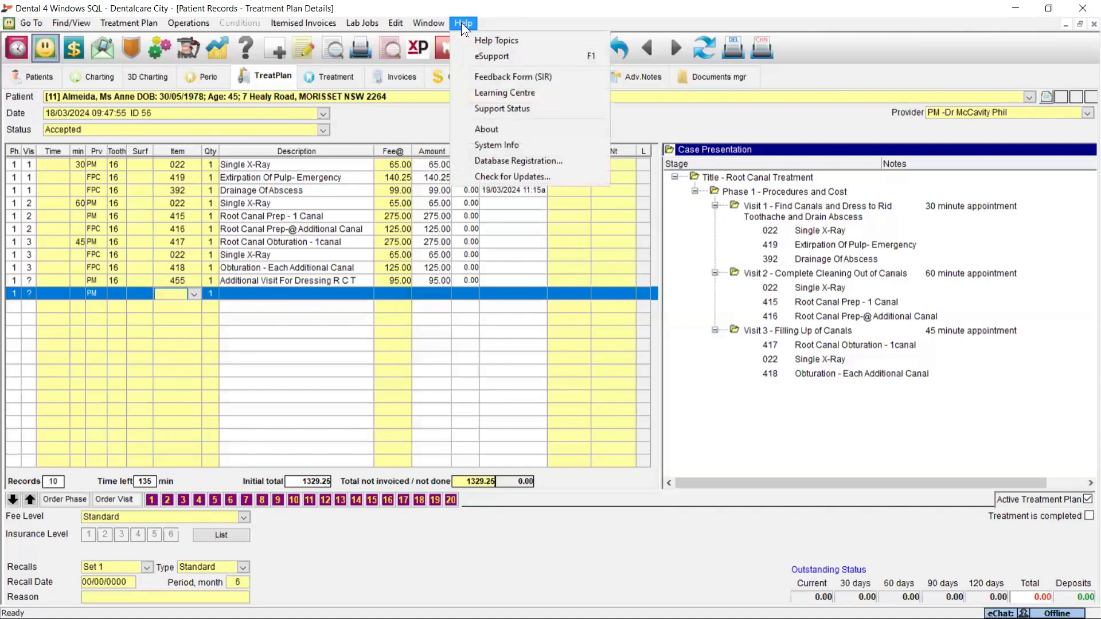
{"action": "left_click", "coordinate": [496, 55]}
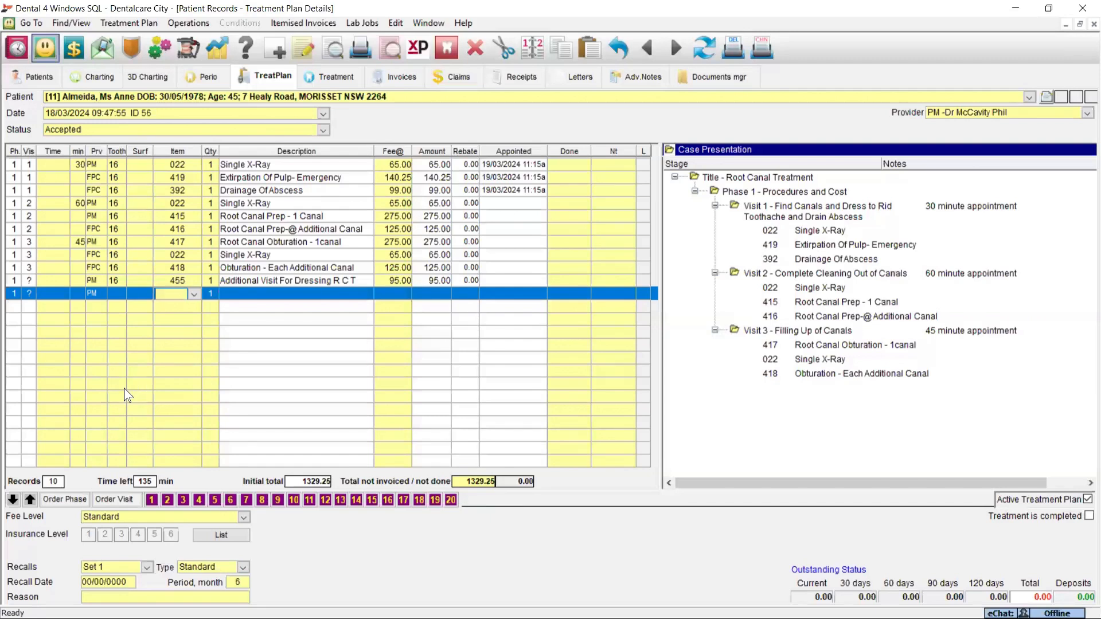
Try the option to mark the Implant Plan case presentation template as inactive, and decline the change.
{"action": "left_click", "coordinate": [570, 80]}
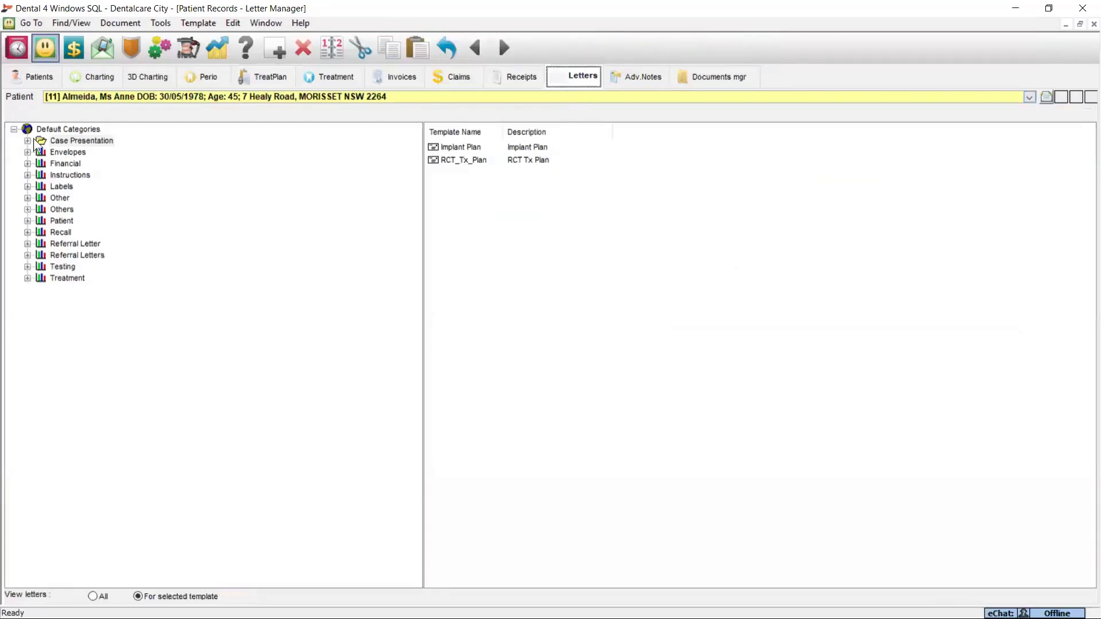
{"action": "left_click", "coordinate": [445, 147]}
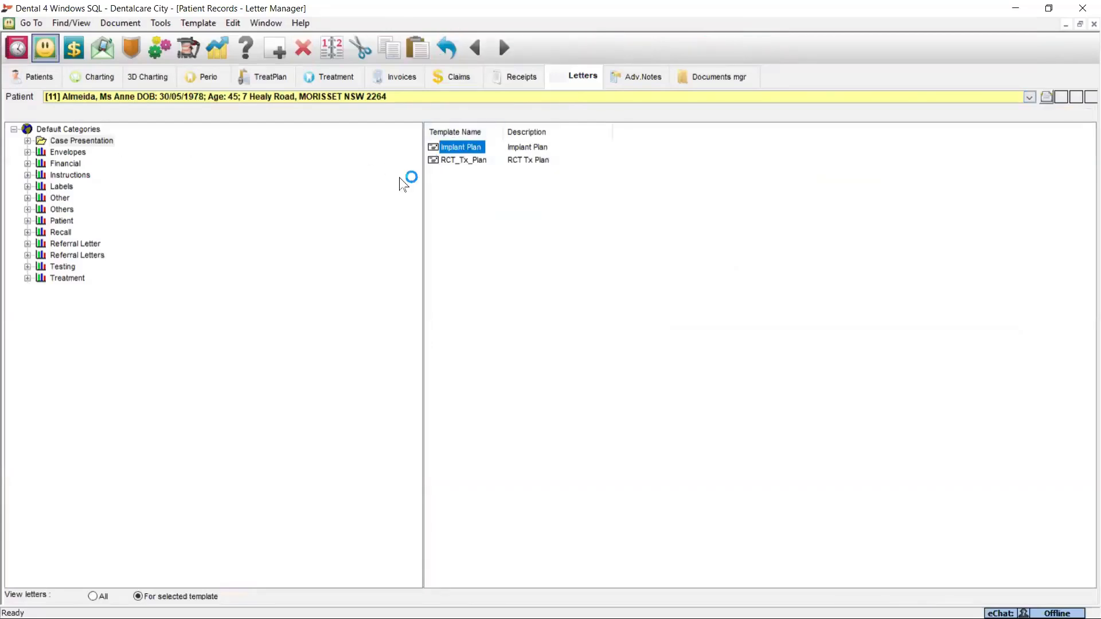
{"action": "left_click", "coordinate": [205, 25]}
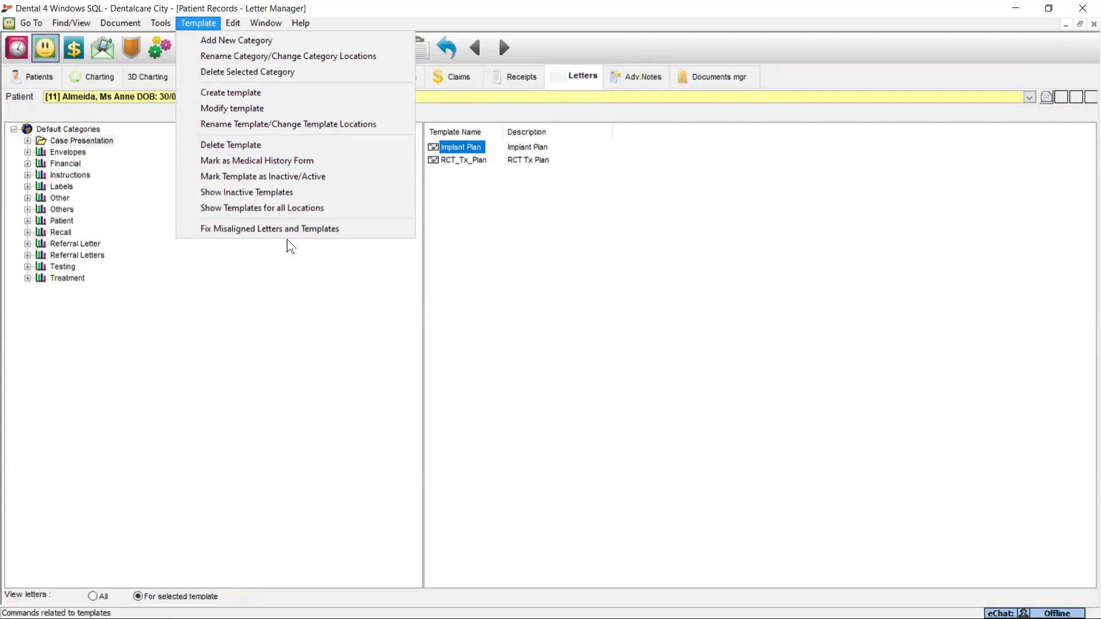
{"action": "left_click", "coordinate": [233, 178]}
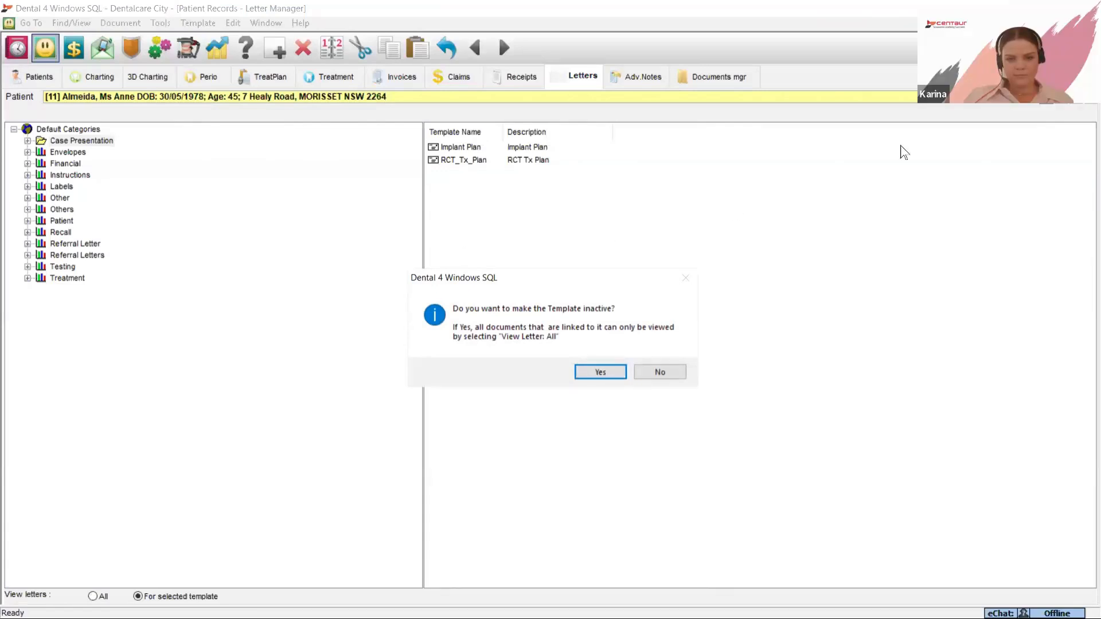
{"action": "left_click", "coordinate": [682, 374]}
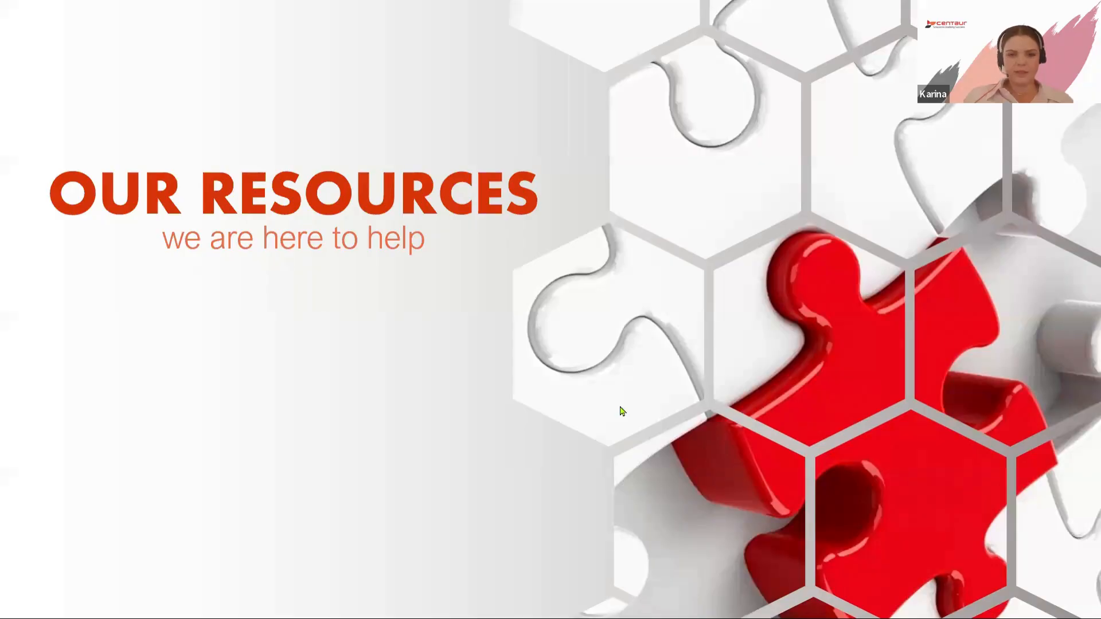
{"action": "left_click", "coordinate": [414, 361]}
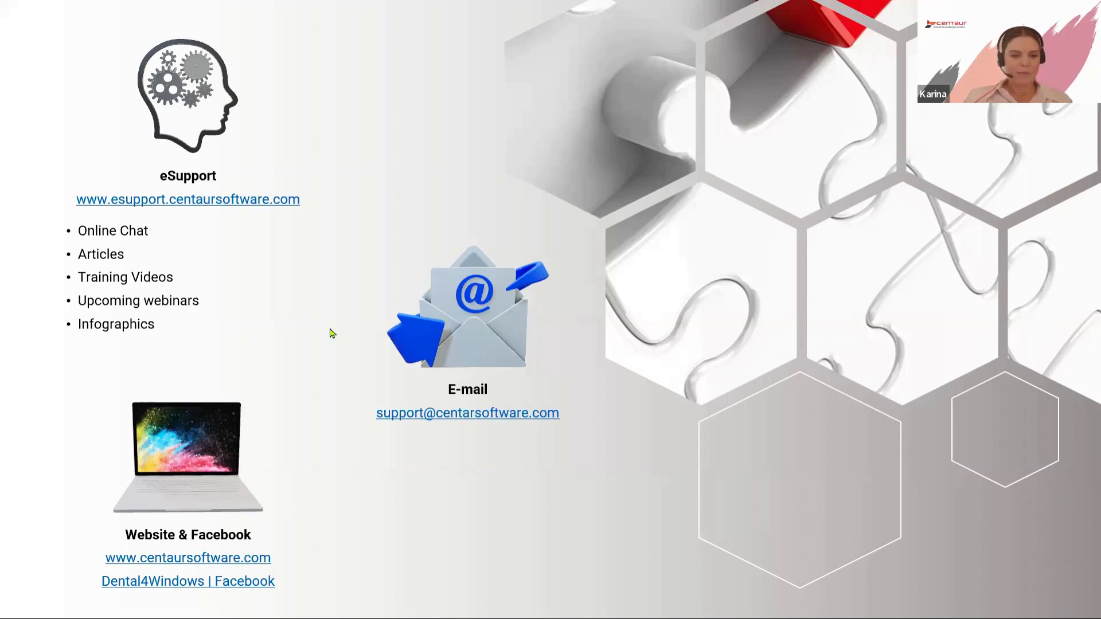
{"action": "left_click", "coordinate": [272, 280]}
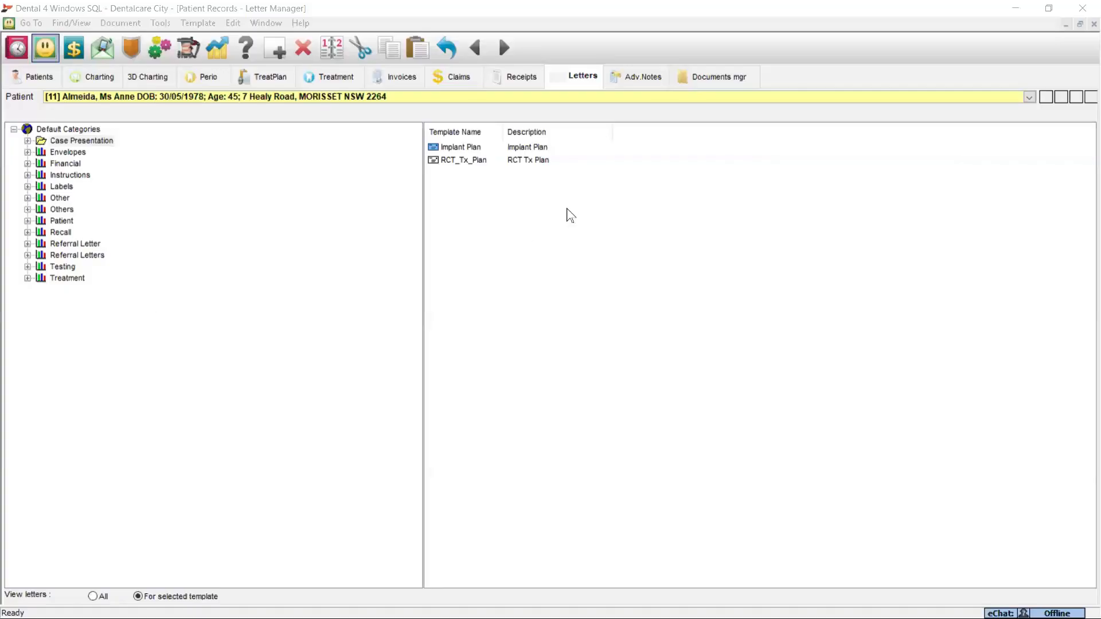
Return from the letter templates to the patient's treatment plan details.
{"action": "left_click", "coordinate": [263, 74]}
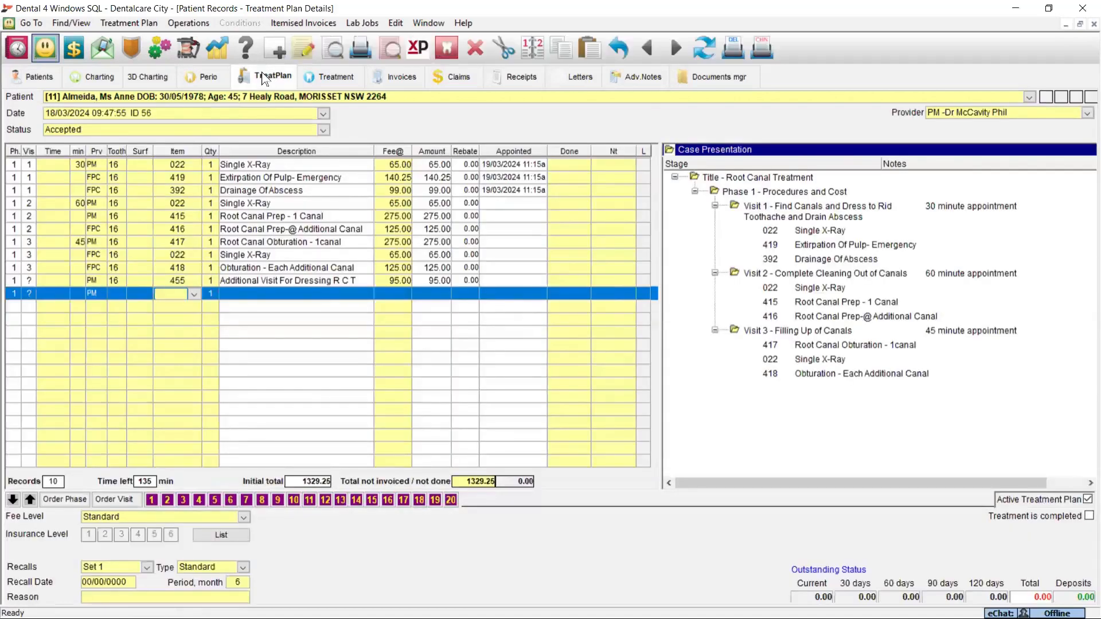
{"action": "left_click", "coordinate": [141, 23]}
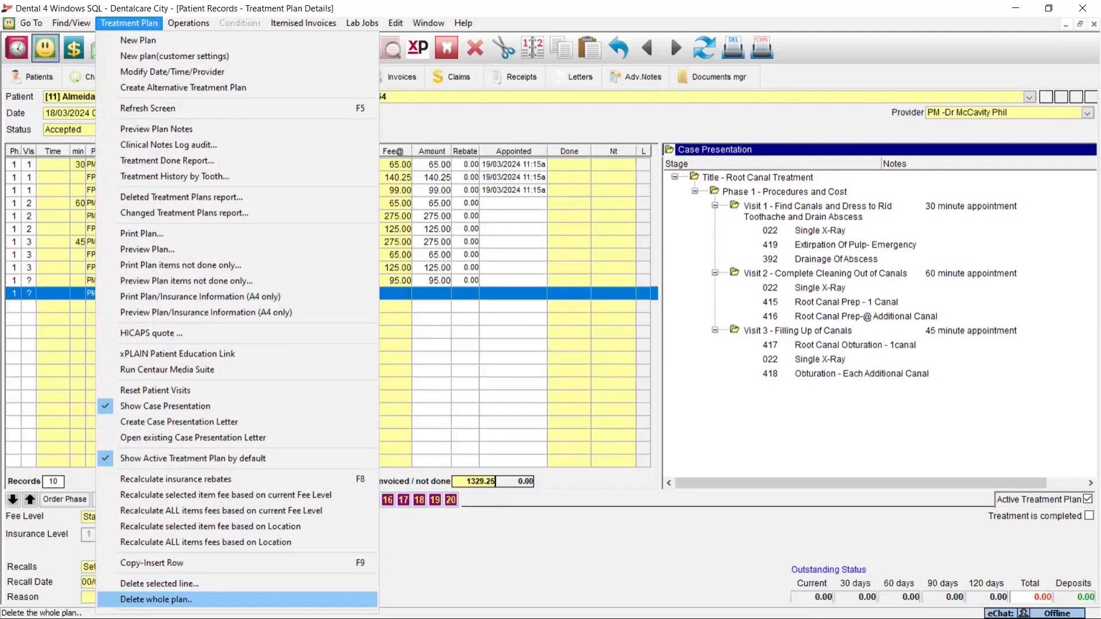
{"action": "left_click", "coordinate": [38, 349]}
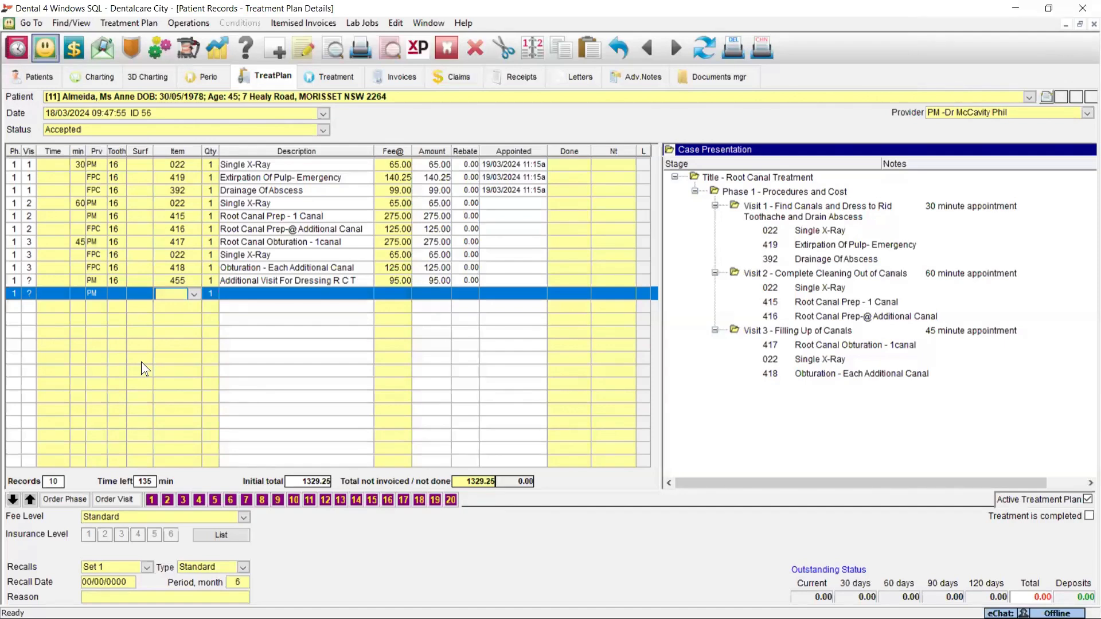
Choose the RCT_Tx_Plan template for a new case presentation letter from the treatment plan, and cancel without creating the letter.
{"action": "left_click", "coordinate": [143, 22]}
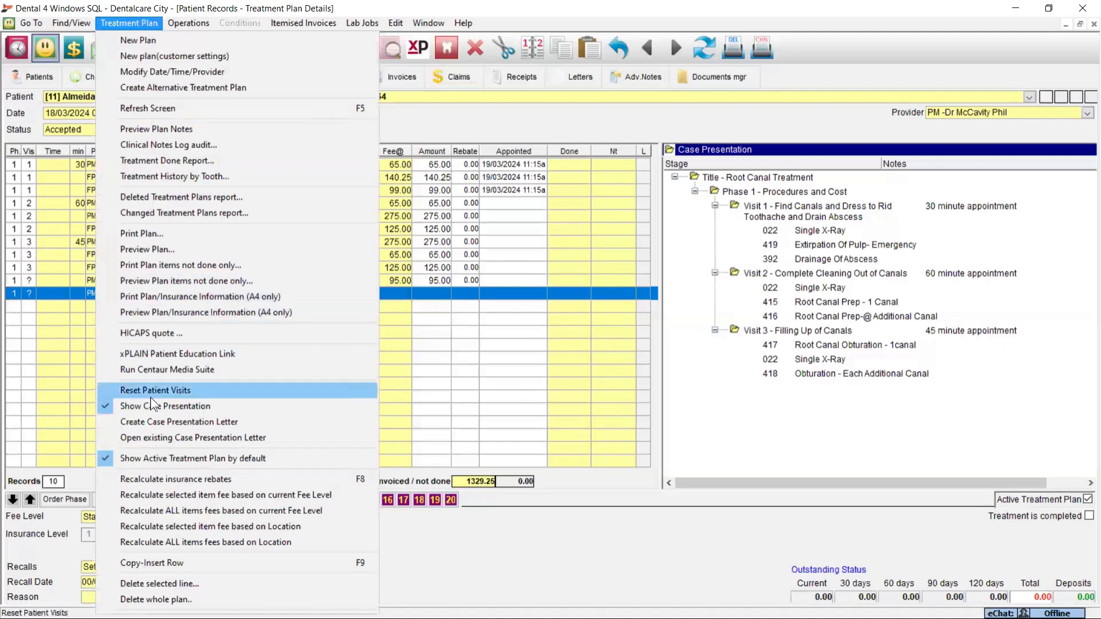
{"action": "left_click", "coordinate": [154, 421]}
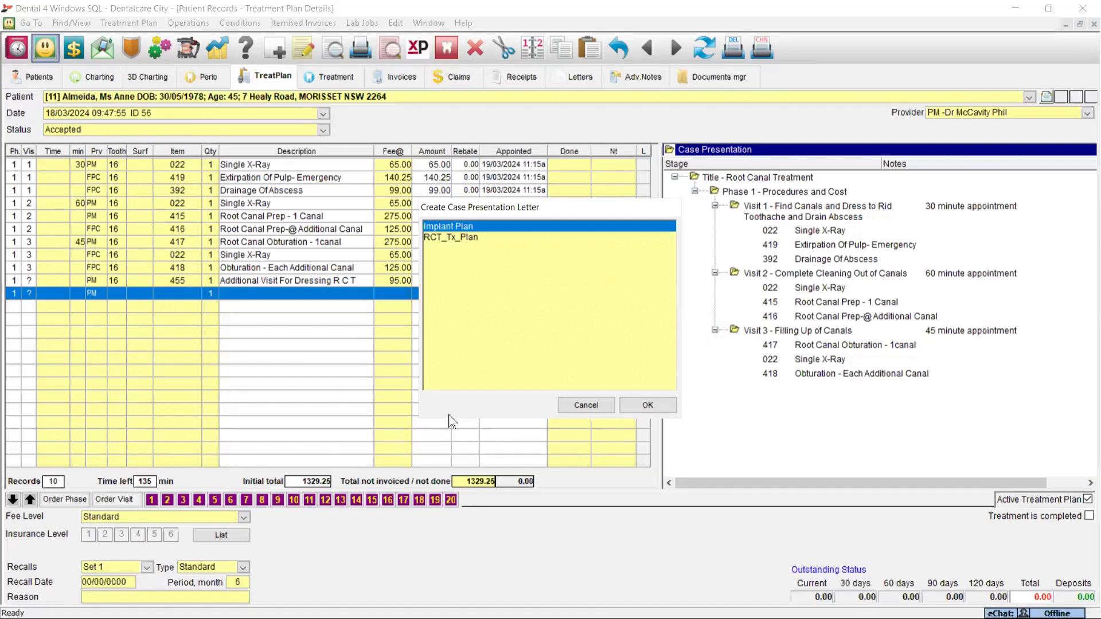
{"action": "left_click", "coordinate": [434, 239]}
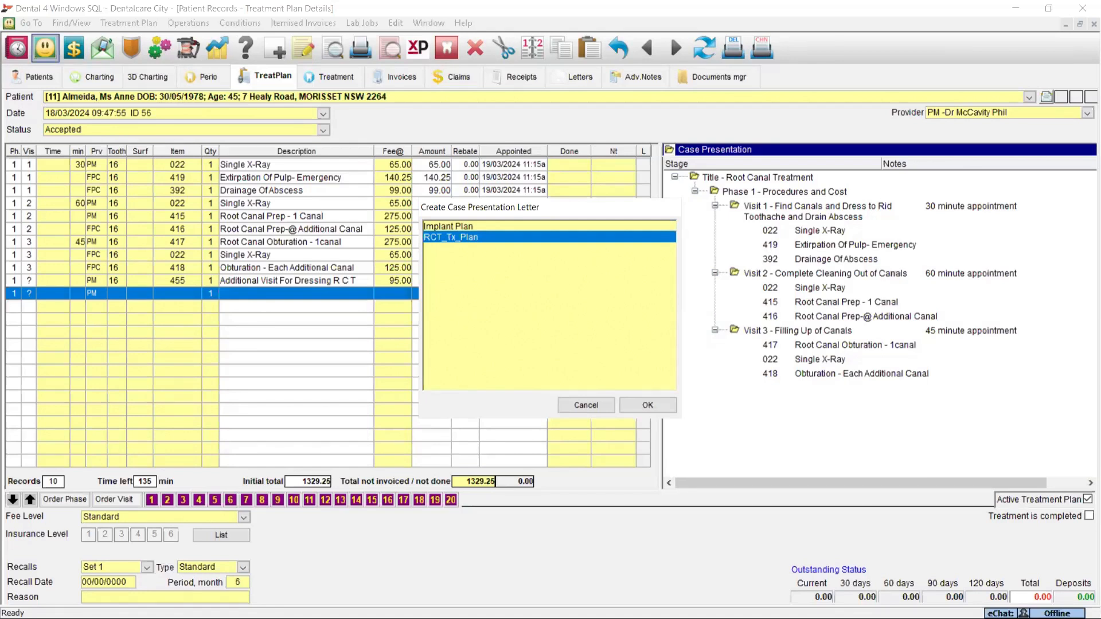
{"action": "left_click", "coordinate": [572, 408]}
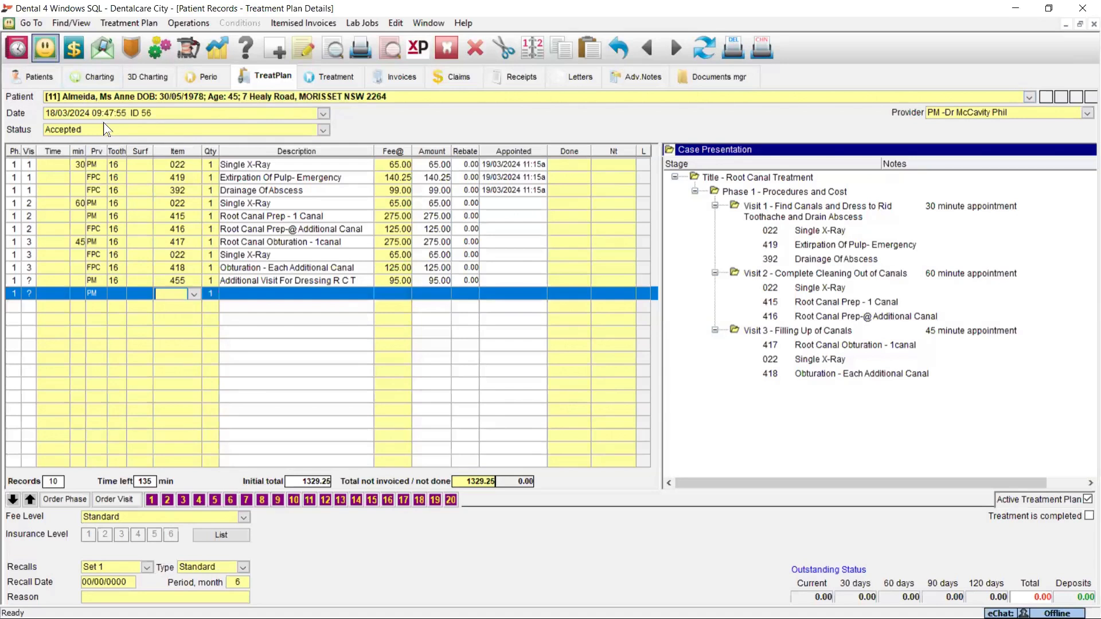
Look over the root canal operations available for the treatment plan, and view the patient's dental chart.
{"action": "left_click", "coordinate": [194, 22]}
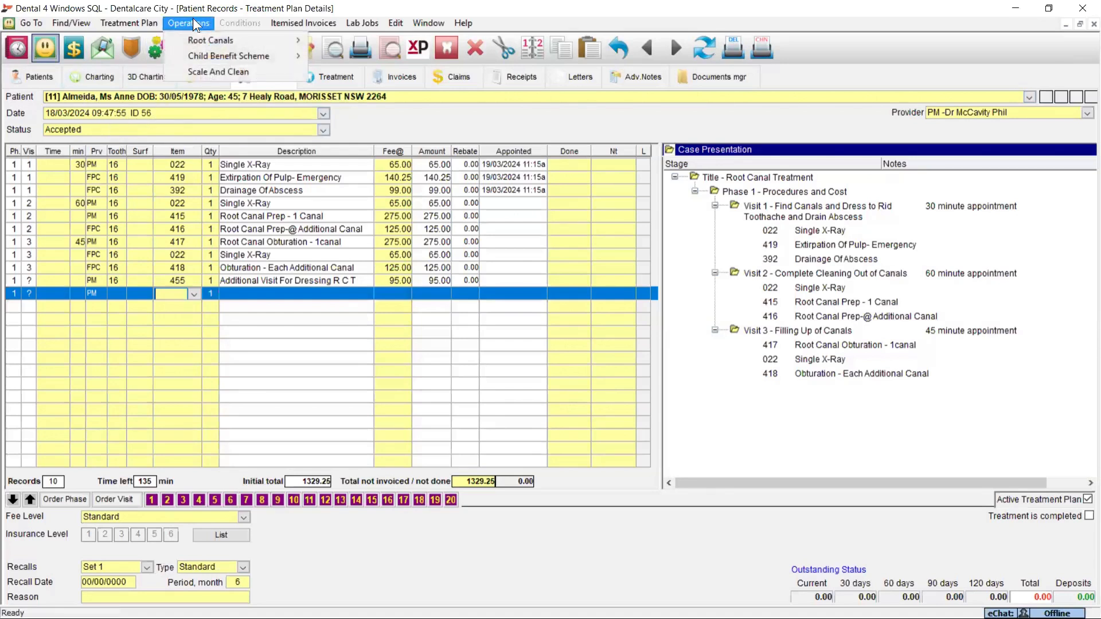
{"action": "mouse_move", "coordinate": [197, 40]}
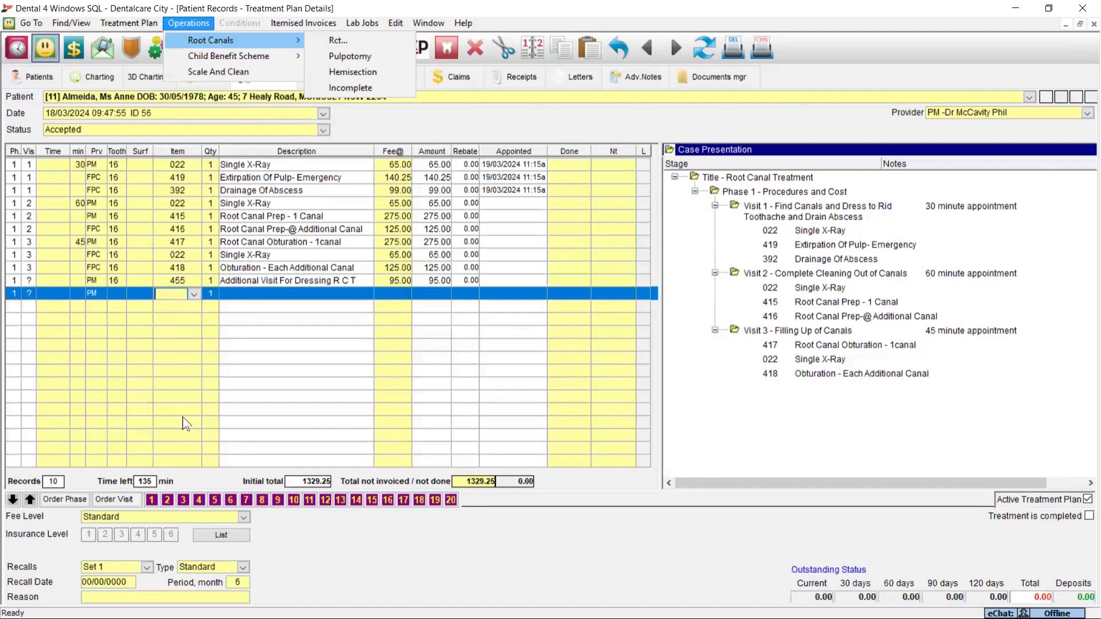
{"action": "left_click", "coordinate": [77, 75]}
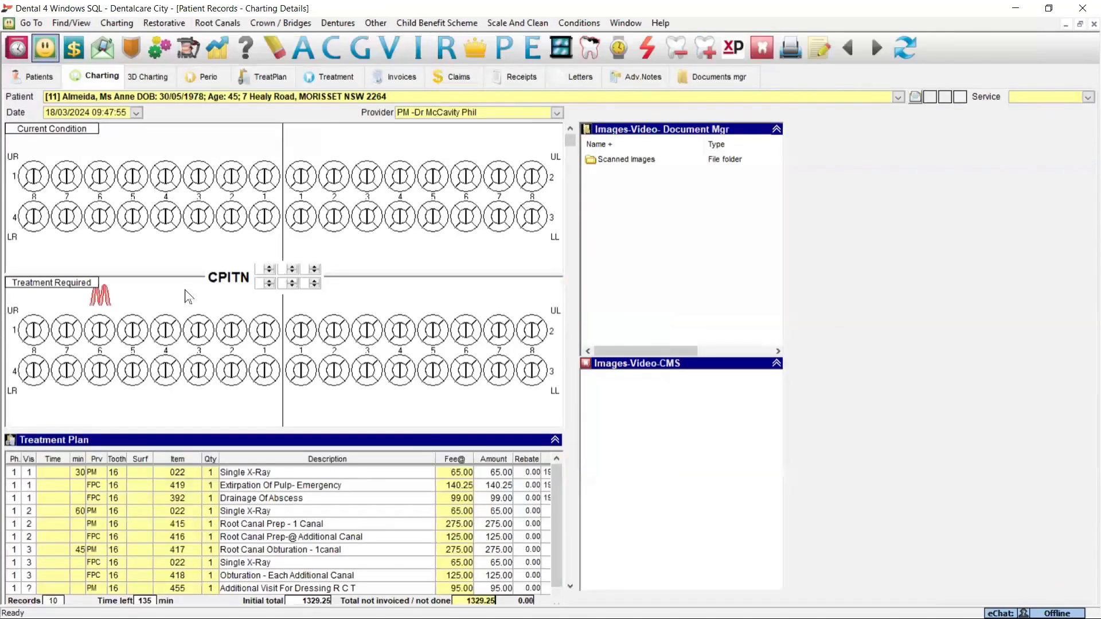
{"action": "left_click", "coordinate": [200, 331]}
View the Case Presentation templates in the patient's letters, and examine the commands for creating and managing templates.
{"action": "left_click", "coordinate": [587, 78]}
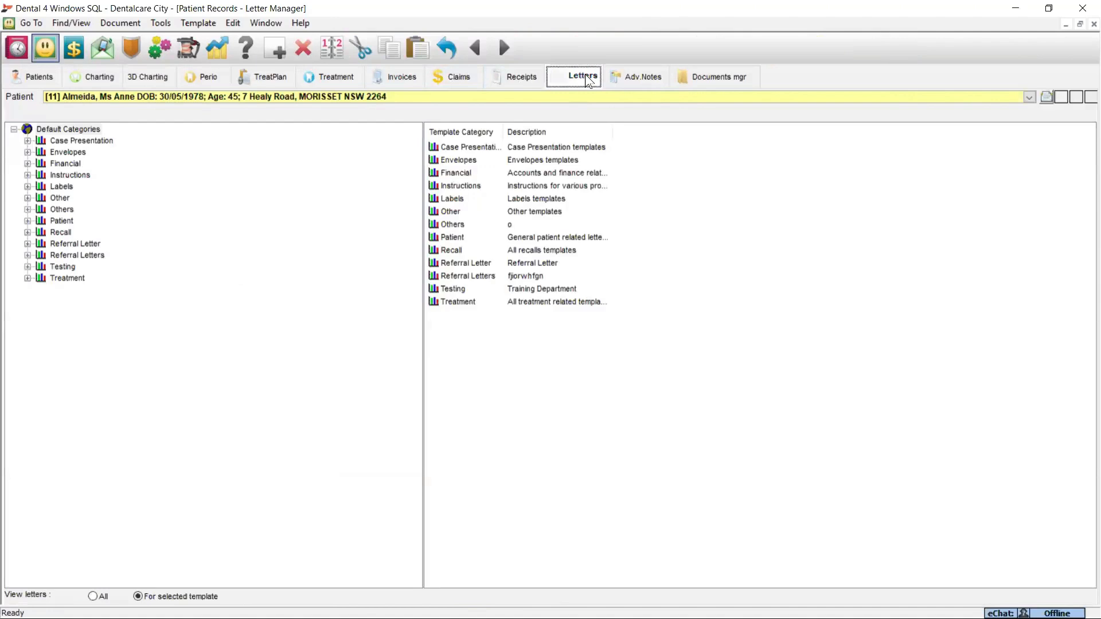
{"action": "left_click", "coordinate": [56, 142]}
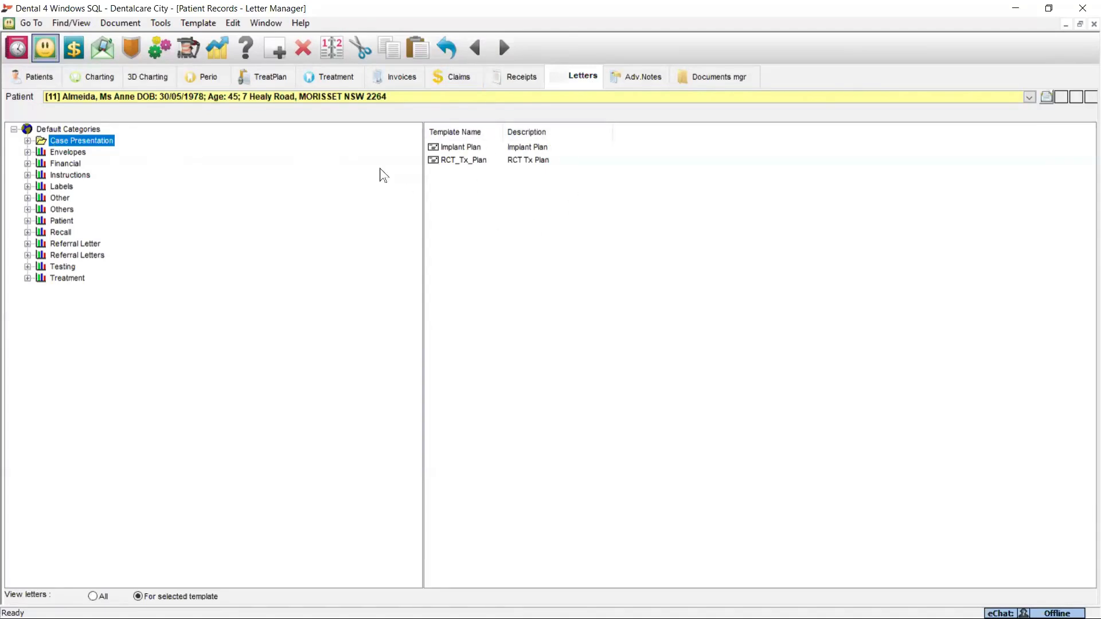
{"action": "left_click", "coordinate": [198, 23]}
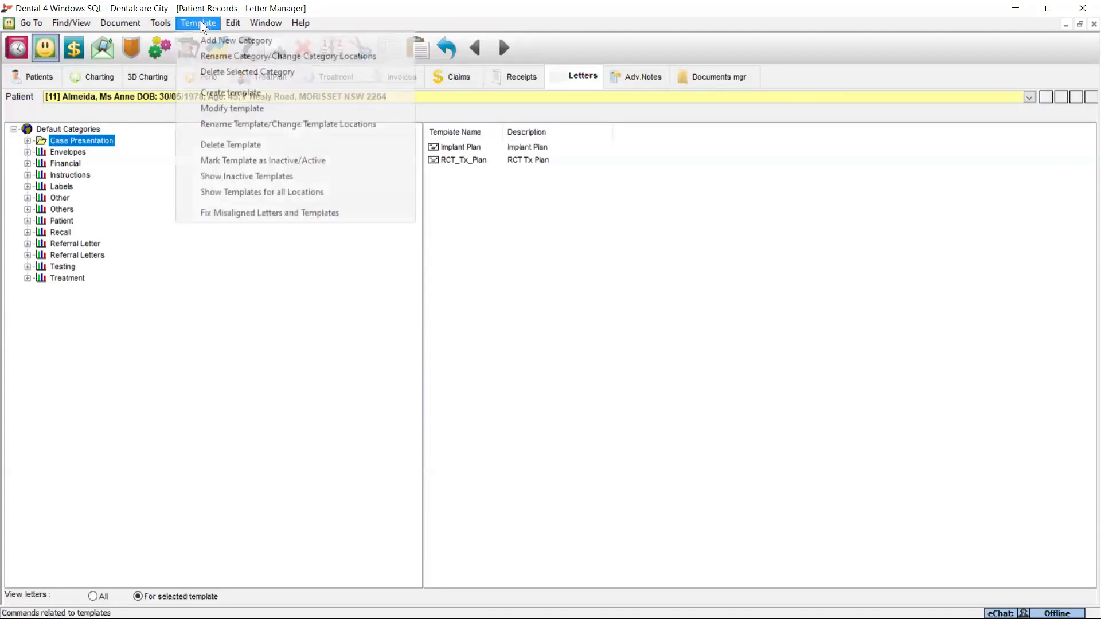
{"action": "key", "text": "Right"}
{"action": "mouse_move", "coordinate": [198, 23]}
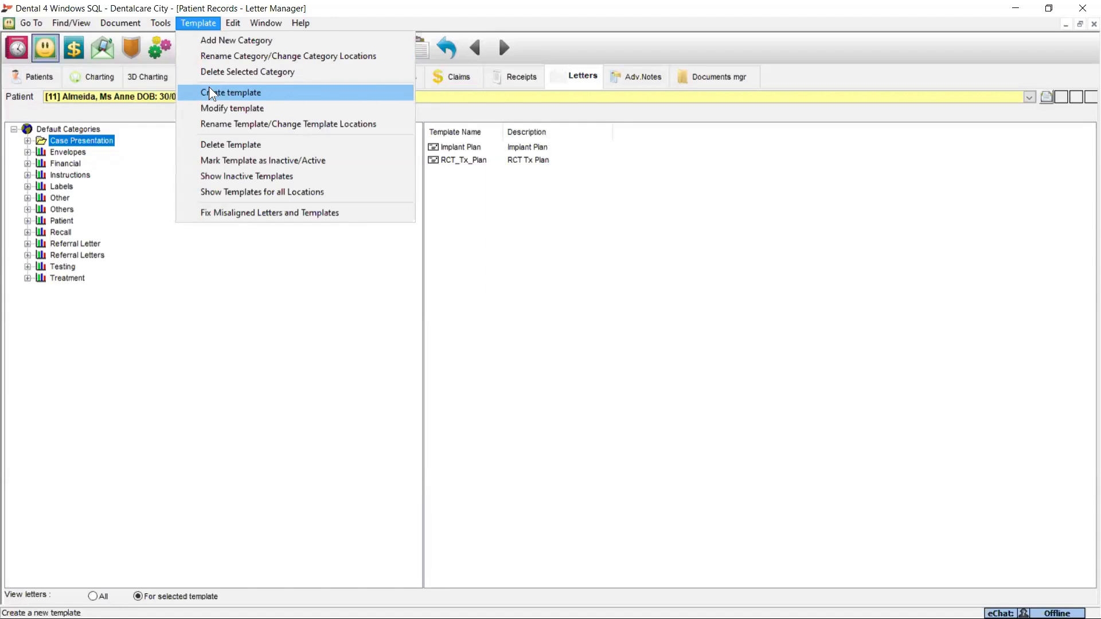
{"action": "left_click", "coordinate": [561, 273]}
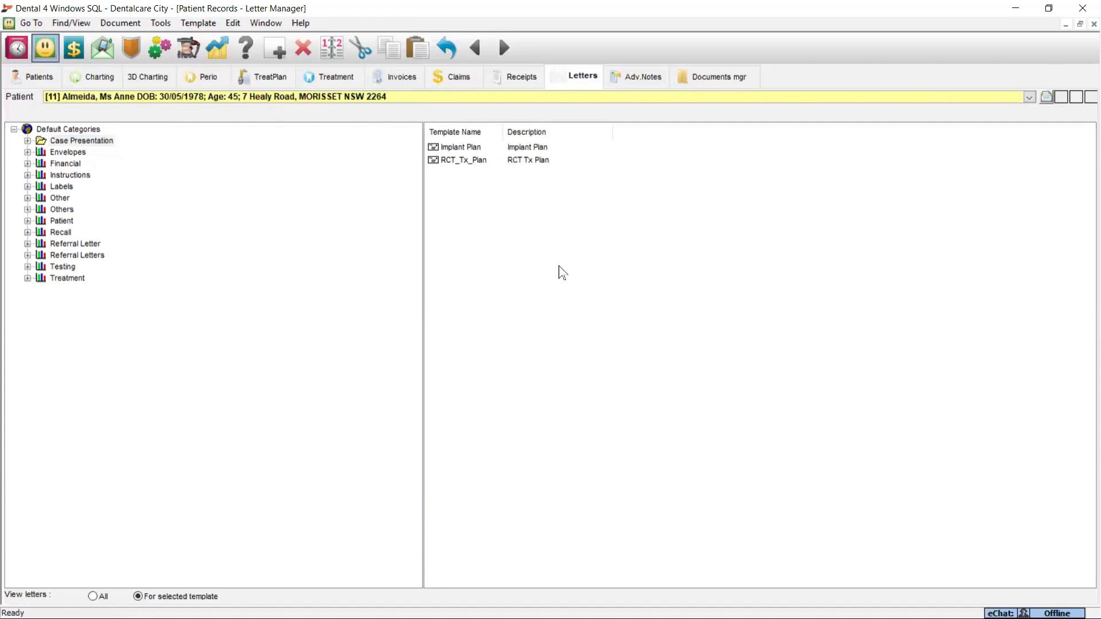